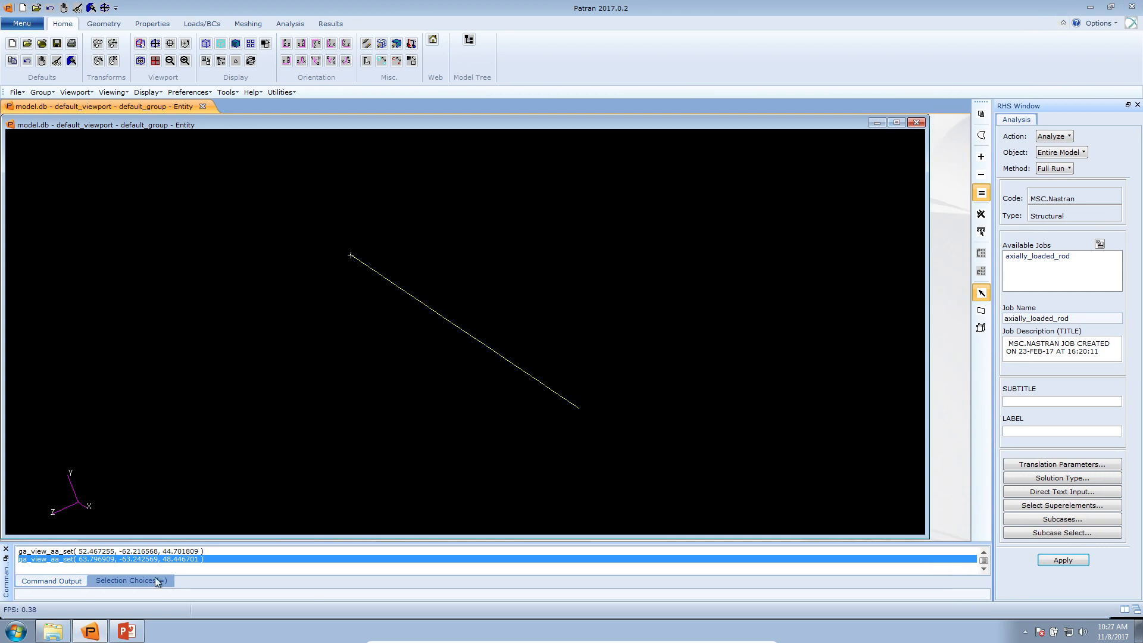
Open axially_loaded_rod.bdf from the desktop in Notepad++ and review the Nastran input deck from start to end
{"action": "left_click", "coordinate": [89, 631]}
{"action": "left_click_drag", "start_coordinate": [564, 267], "coordinate": [570, 324]}
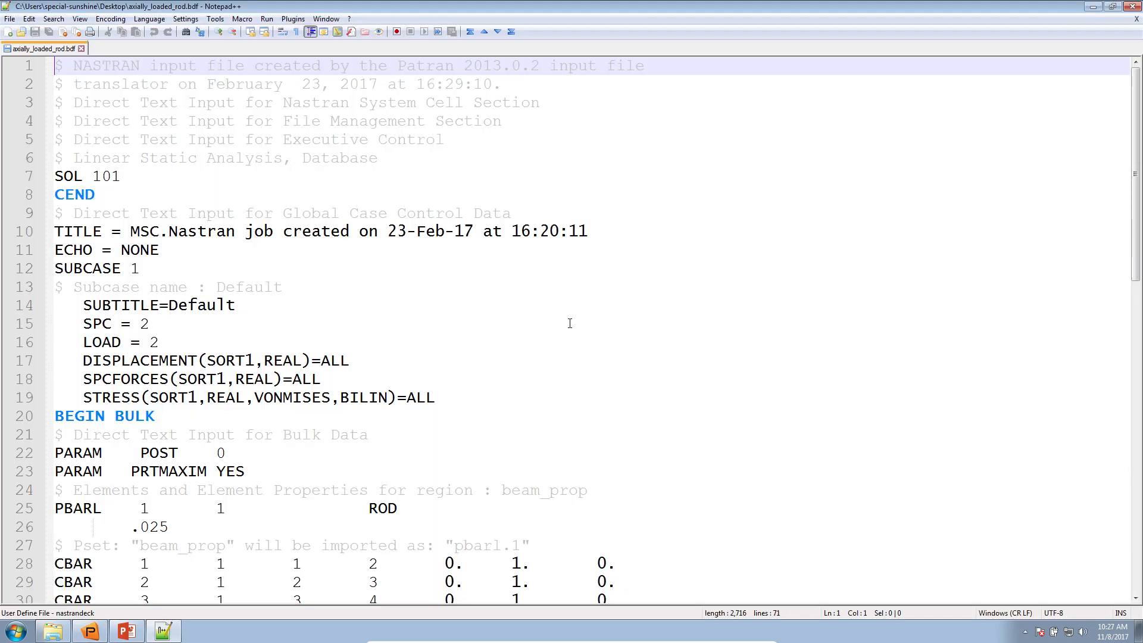
{"action": "left_click", "coordinate": [513, 363]}
{"action": "scroll", "coordinate": [512, 366], "scroll_direction": "down", "scroll_amount": 14}
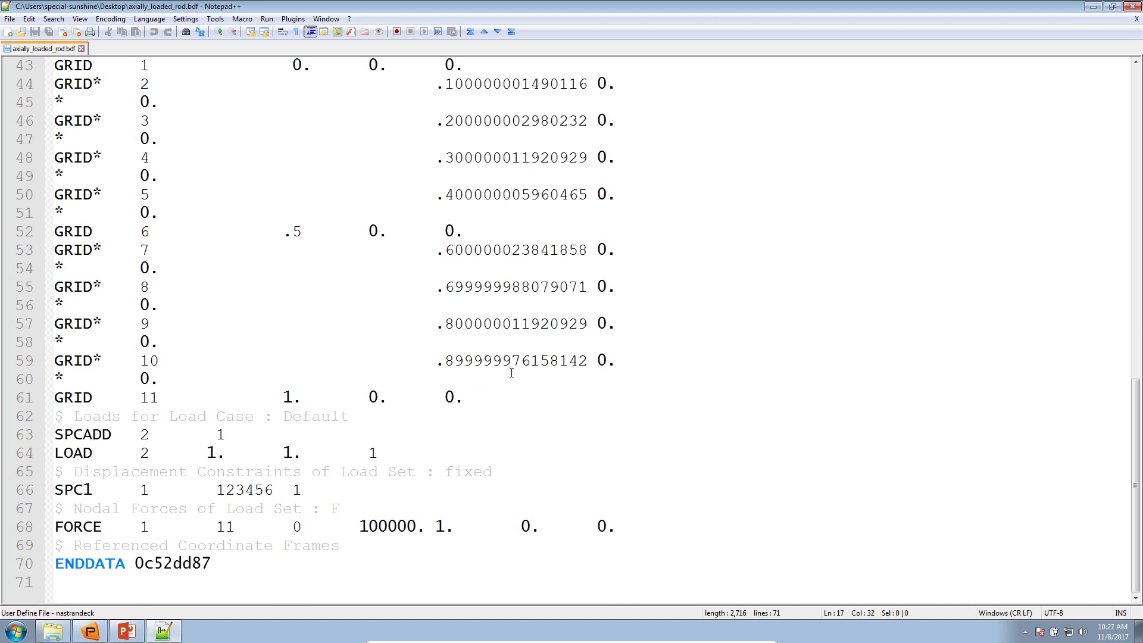
{"action": "scroll", "coordinate": [511, 373], "scroll_direction": "up", "scroll_amount": 14}
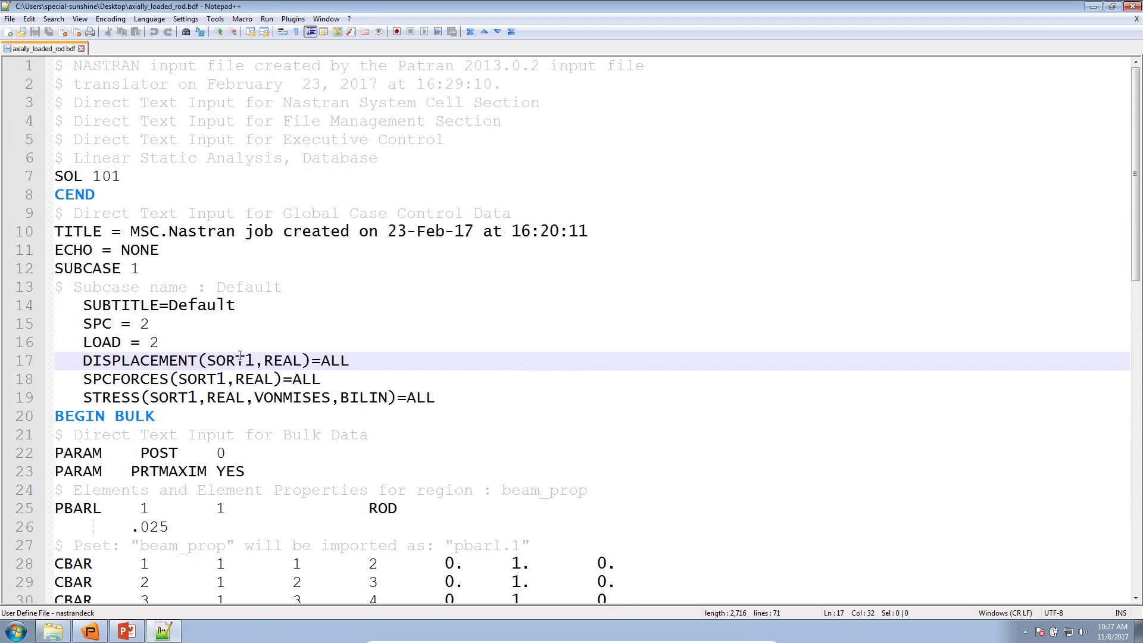
Switch to the PowerPoint lecture notes, review step 2 about using the SOL 200 Web App, and minimize the open windows
{"action": "left_click", "coordinate": [141, 631]}
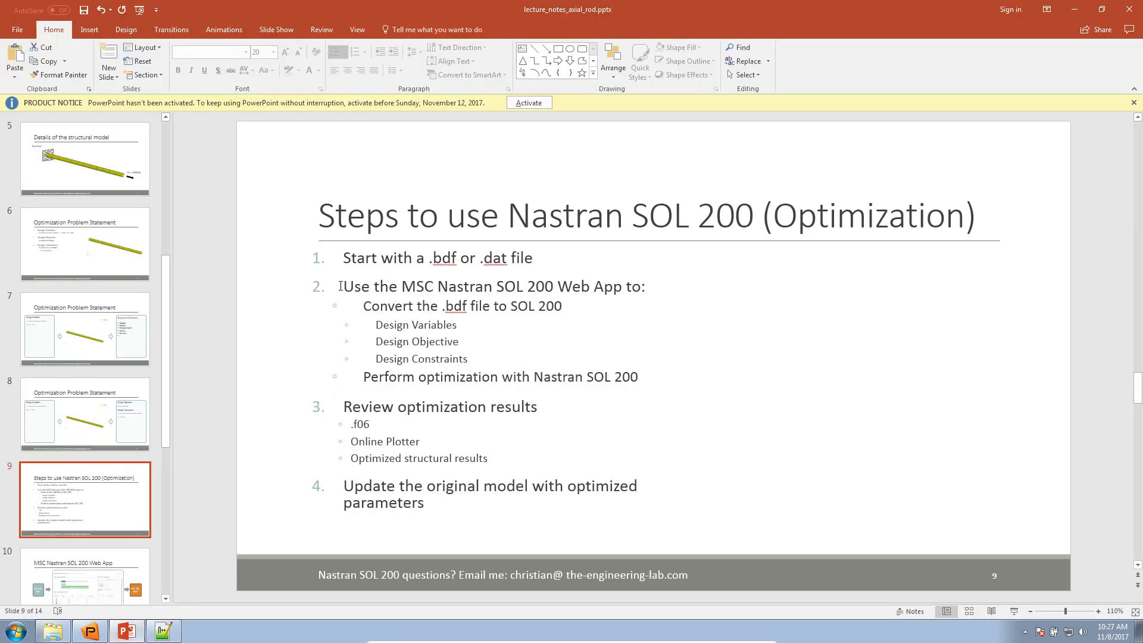
{"action": "left_click_drag", "start_coordinate": [346, 287], "coordinate": [575, 380]}
{"action": "left_click", "coordinate": [1134, 103]}
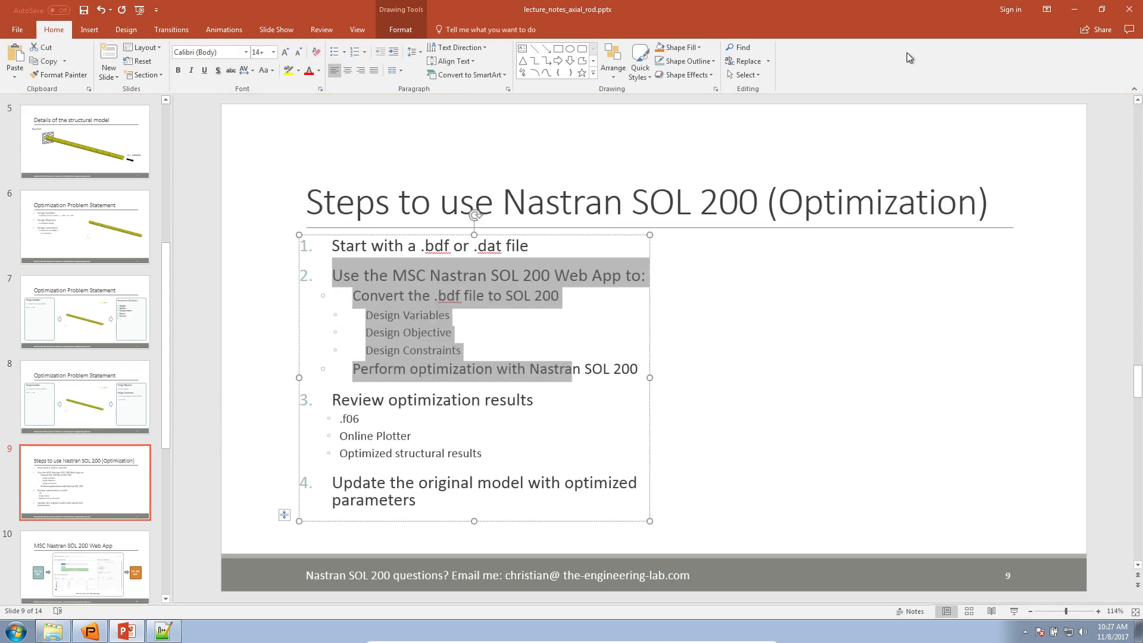
{"action": "left_click", "coordinate": [1074, 9]}
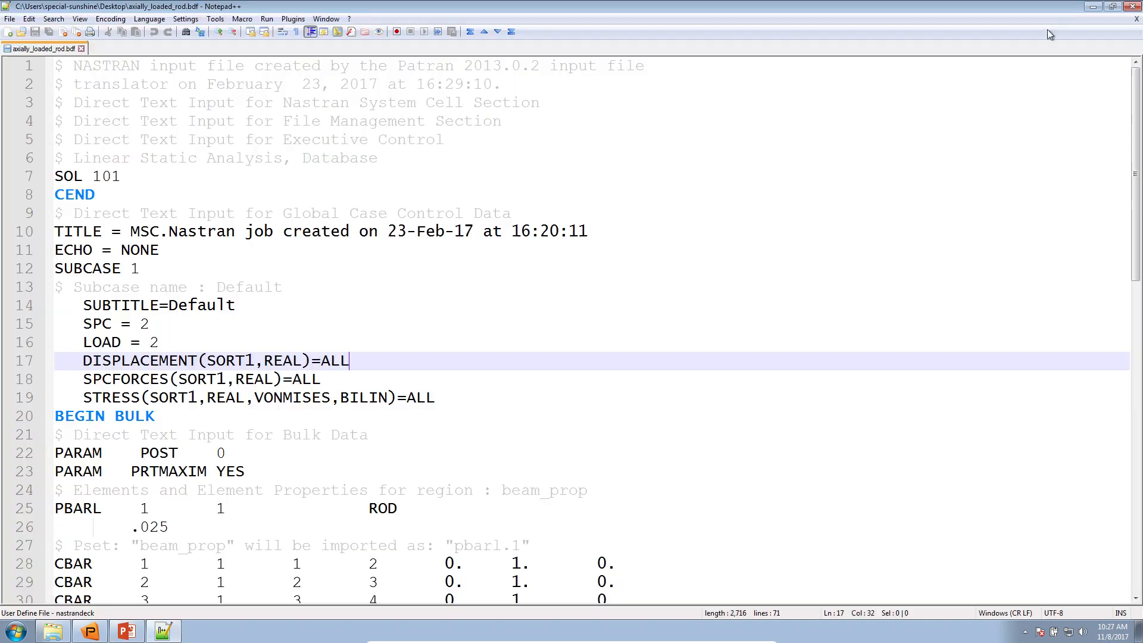
{"action": "left_click", "coordinate": [1092, 7]}
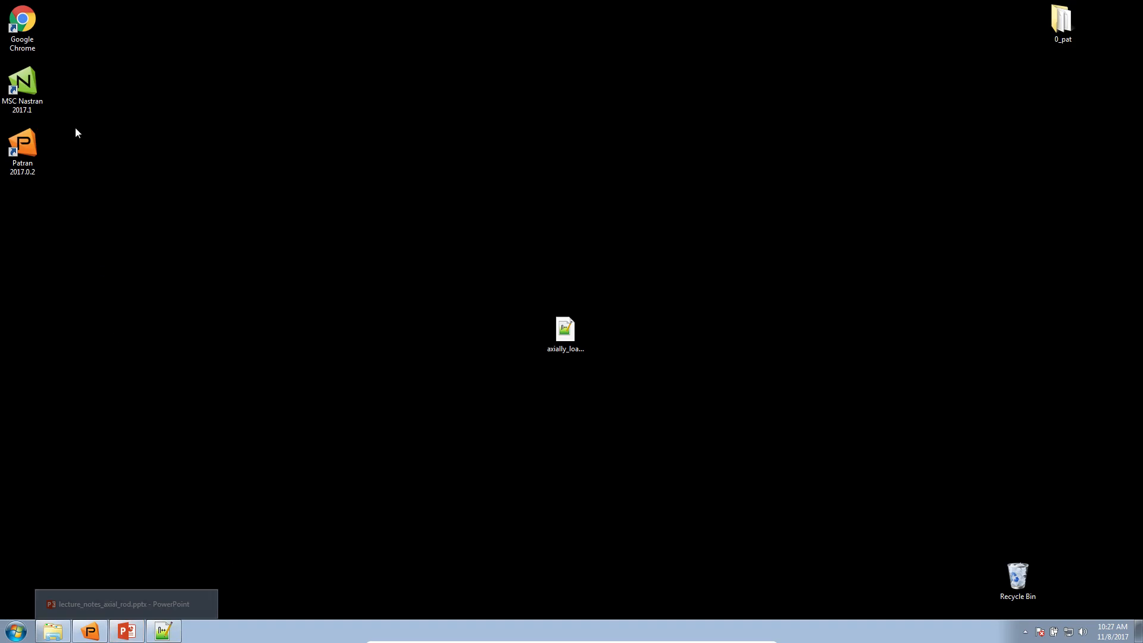
Open a Windows command prompt and change the directory to Documents\nastran_sol_sol_200_web_app
{"action": "left_click", "coordinate": [16, 631]}
{"action": "type", "text": "cmd"}
{"action": "key", "text": "Return"}
{"action": "type", "text": "cd Do"}
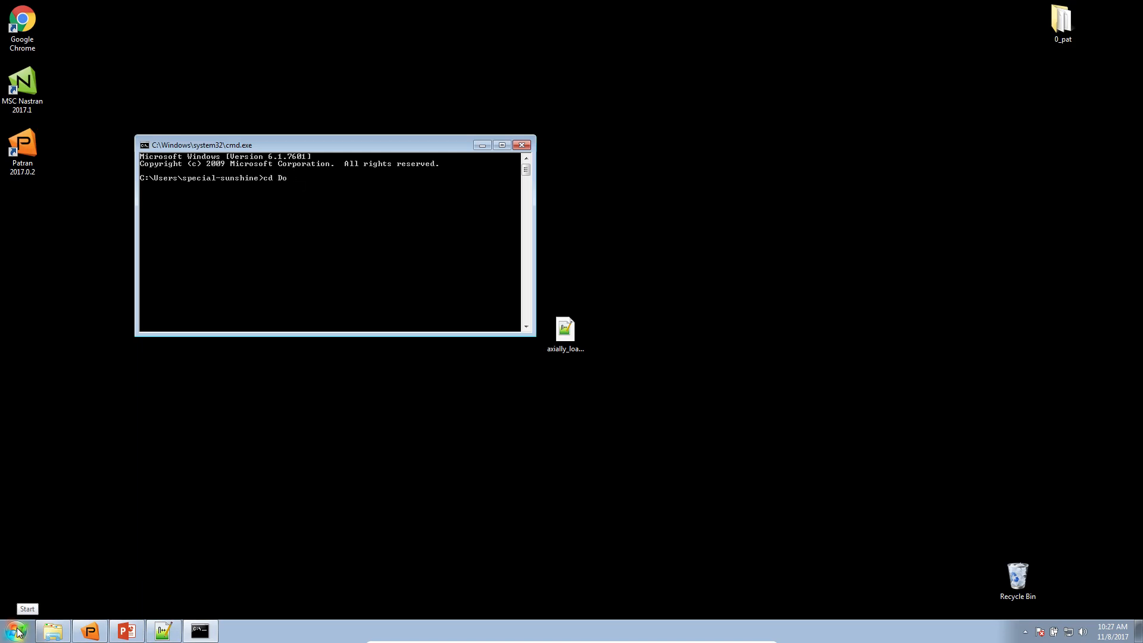
{"action": "type", "text": "cuments as"}
{"action": "key", "text": "Tab"}
{"action": "key", "text": "Return"}
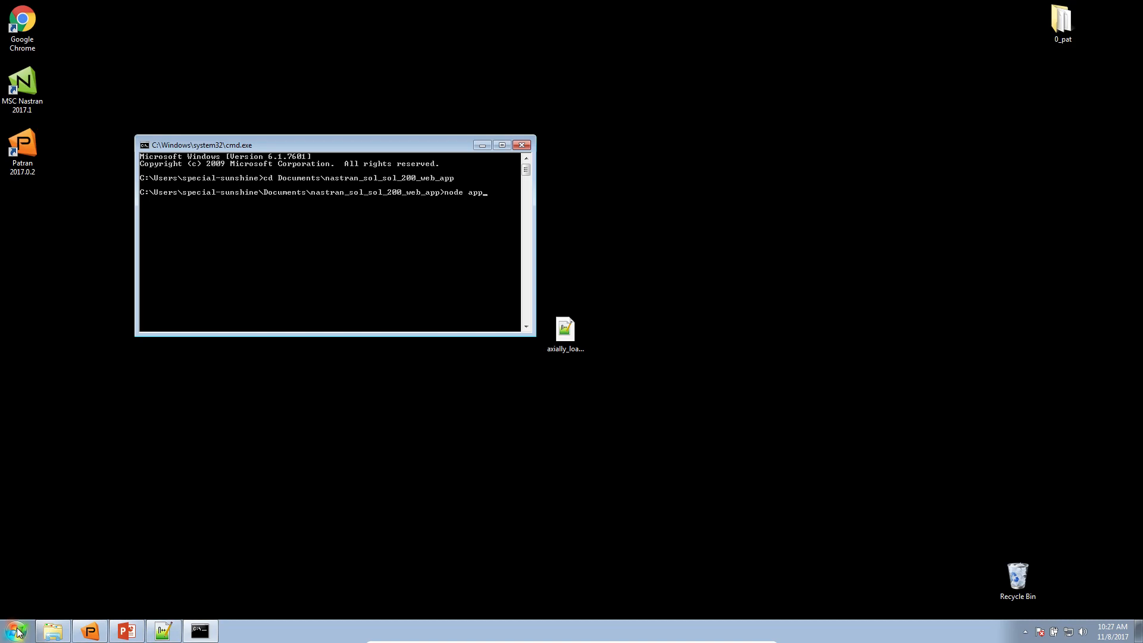
Start the web app server with "node app.min.js" and minimize the command prompt
{"action": "type", "text": "node app.min.js"}
{"action": "key", "text": "Return"}
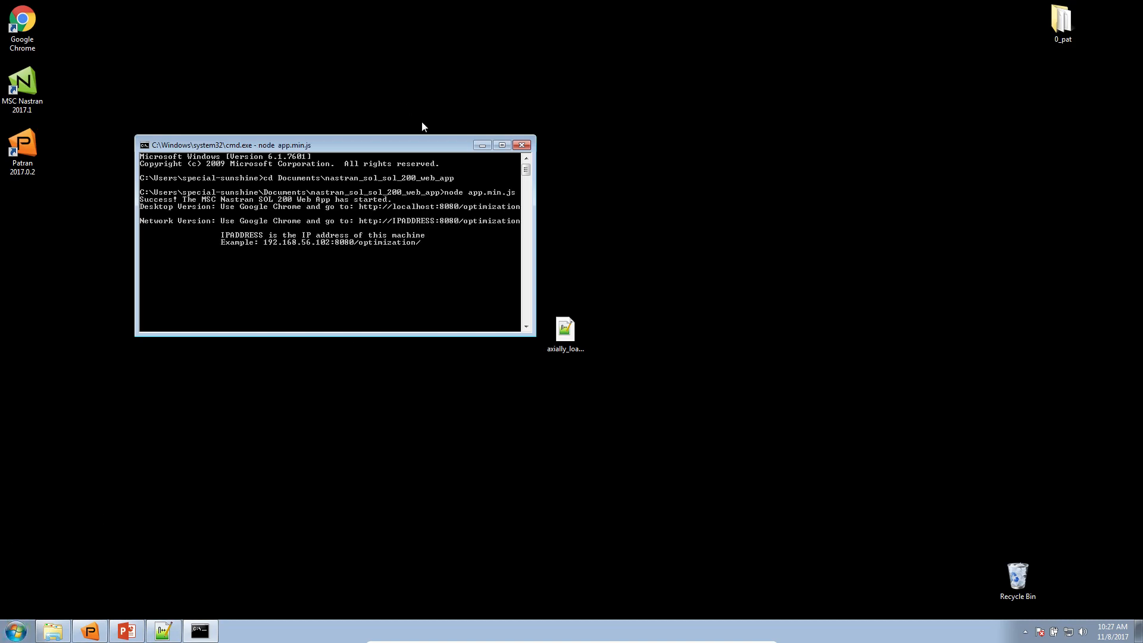
{"action": "left_click", "coordinate": [484, 143]}
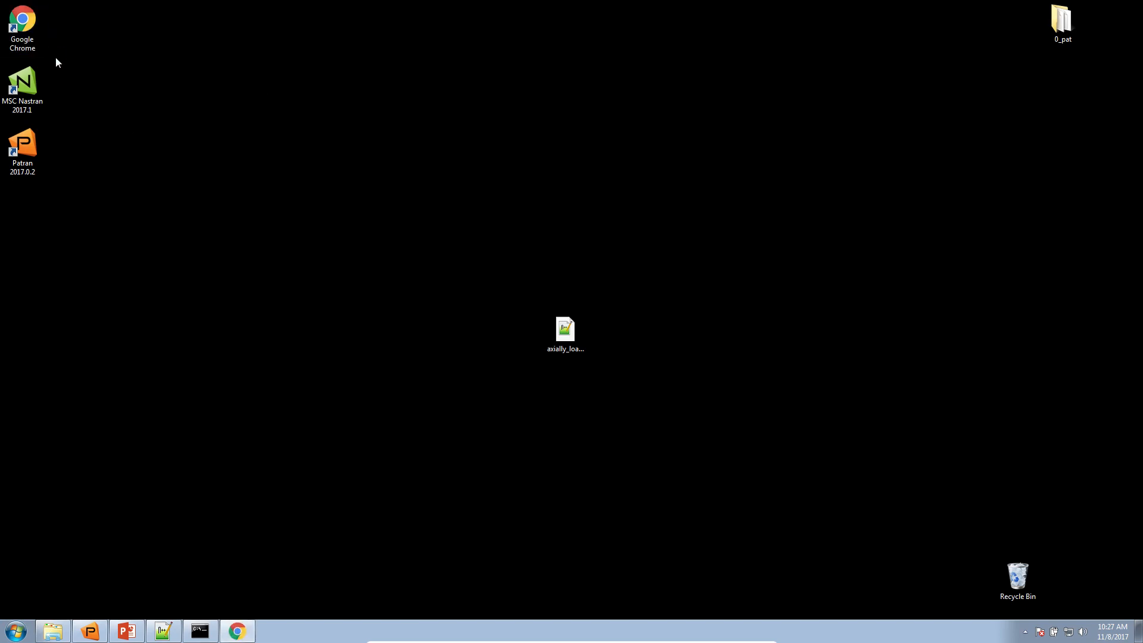
Open localhost:8080/optimization/ in Google Chrome and dismiss the default-browser notice
{"action": "type", "text": "local"}
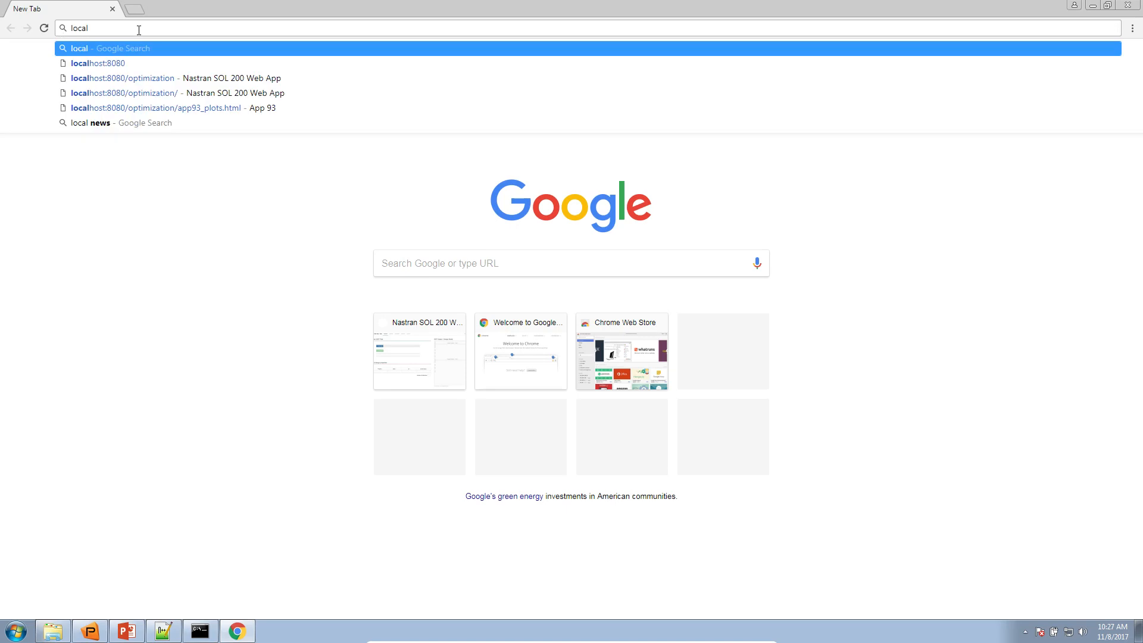
{"action": "key", "text": "Down"}
{"action": "key", "text": "Return"}
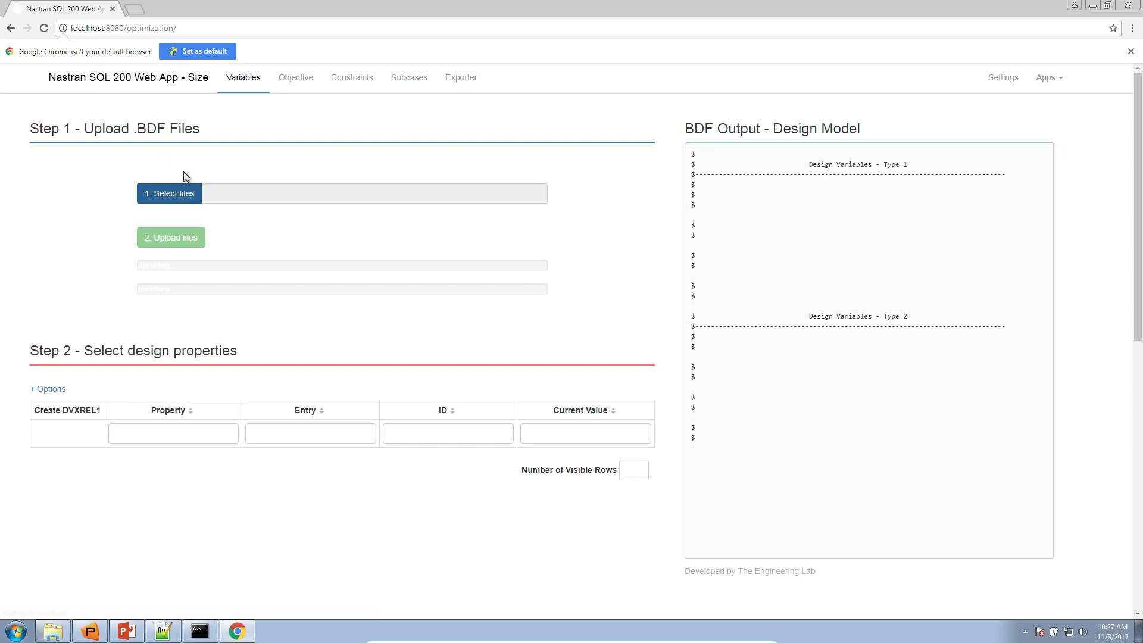
{"action": "left_click", "coordinate": [1131, 51]}
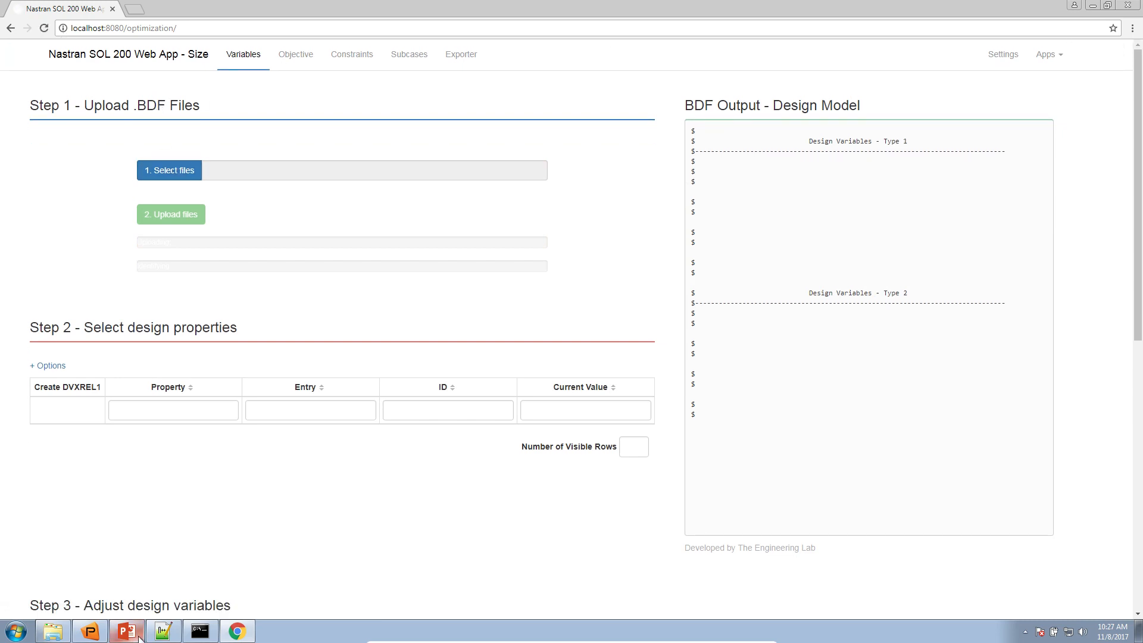
Select axially_loaded_rod.bdf from the Desktop and upload it to the web app
{"action": "left_click", "coordinate": [182, 174]}
{"action": "left_click", "coordinate": [83, 80]}
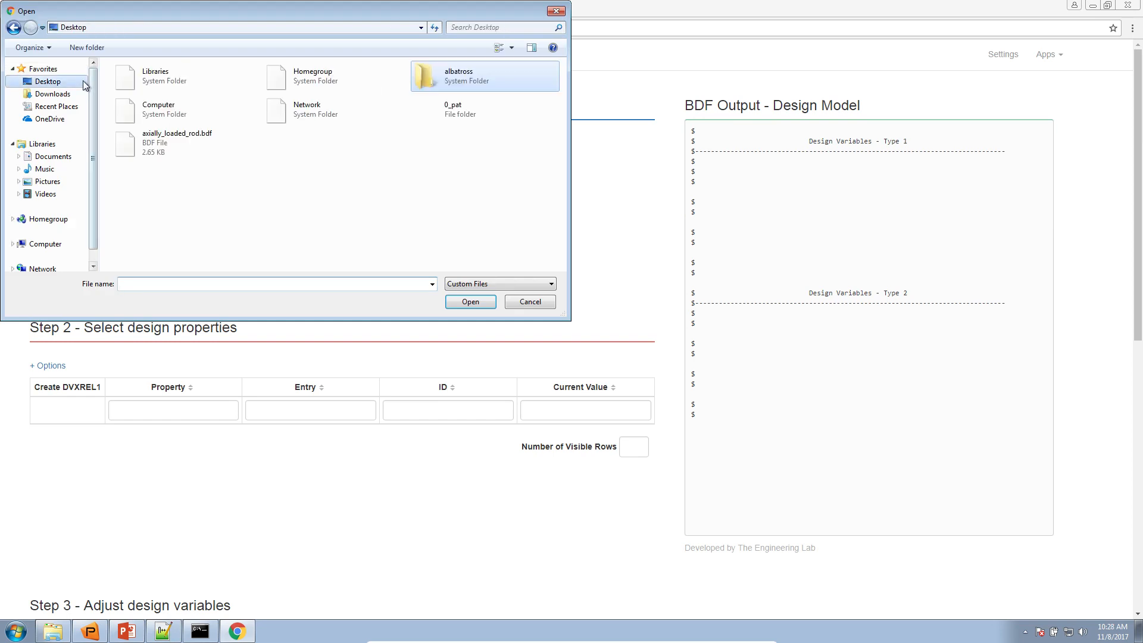
{"action": "double_click", "coordinate": [180, 151]}
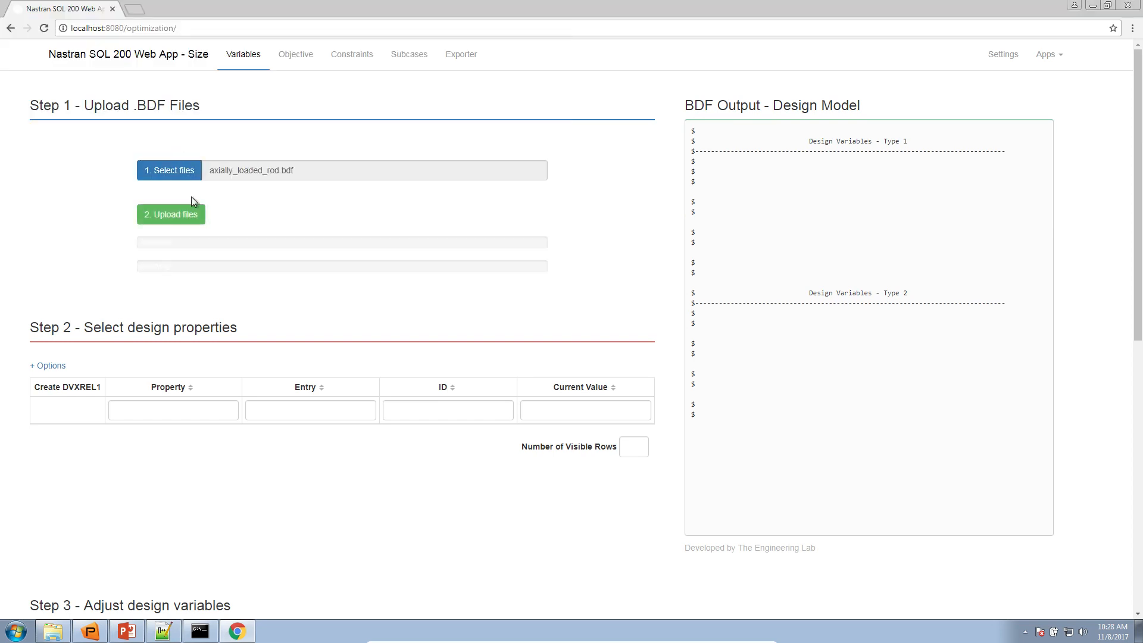
{"action": "left_click", "coordinate": [194, 213]}
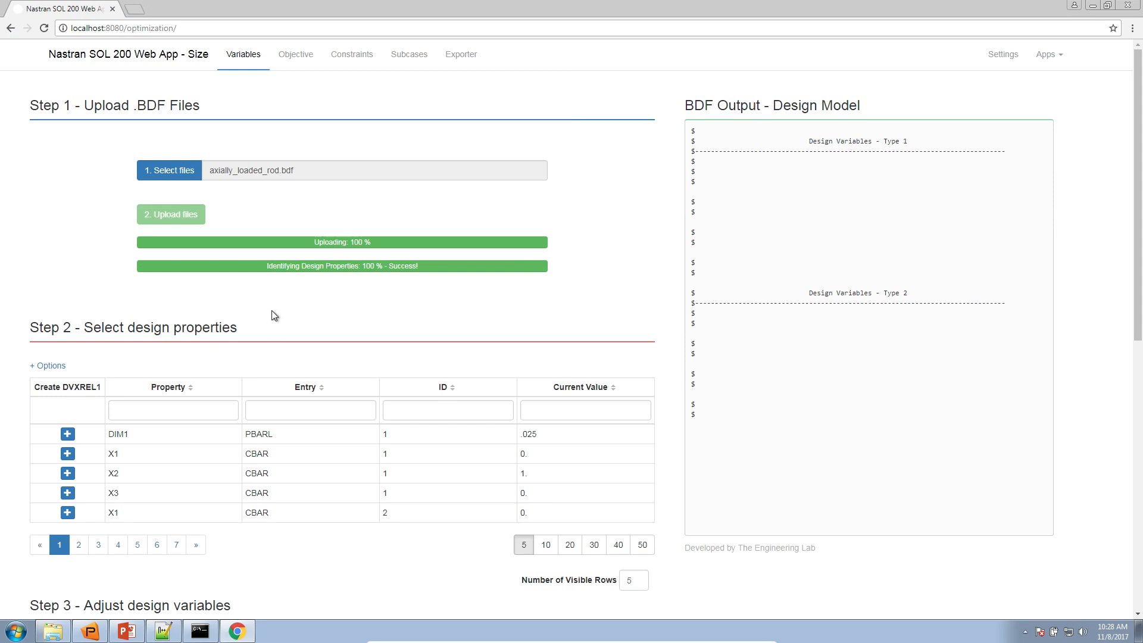
Look through the design properties at 10 rows per page up to page 4, and return to page 1 with 5 rows
{"action": "scroll", "coordinate": [500, 454], "scroll_direction": "down", "scroll_amount": 2}
{"action": "left_click", "coordinate": [544, 424]}
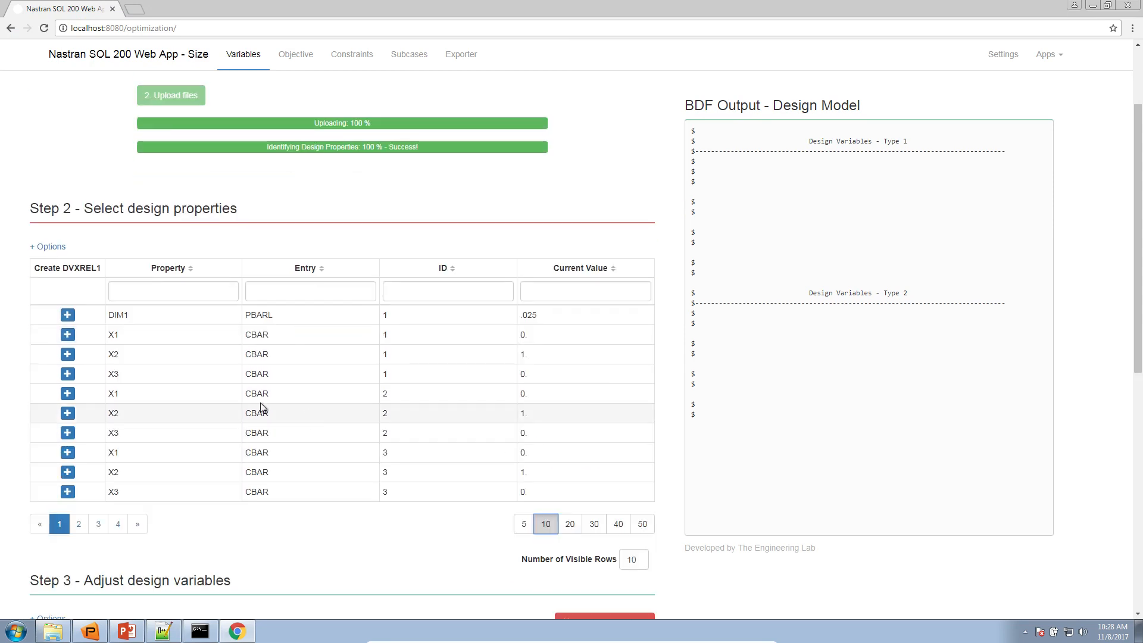
{"action": "scroll", "coordinate": [170, 438], "scroll_direction": "down", "scroll_amount": 2}
{"action": "left_click", "coordinate": [118, 405]}
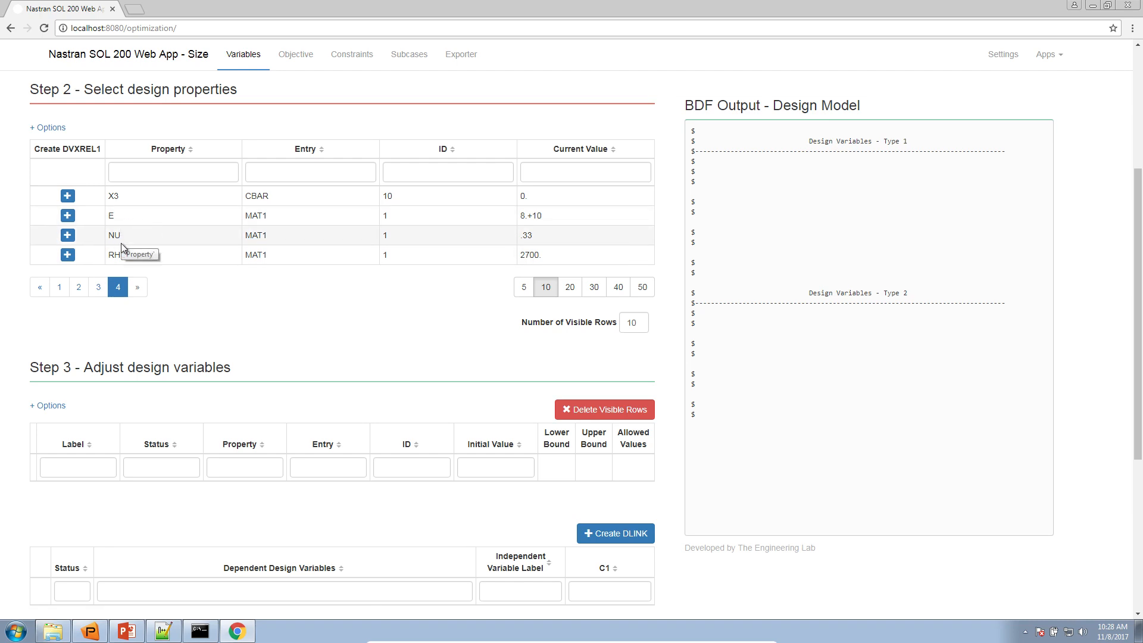
{"action": "left_click", "coordinate": [59, 288]}
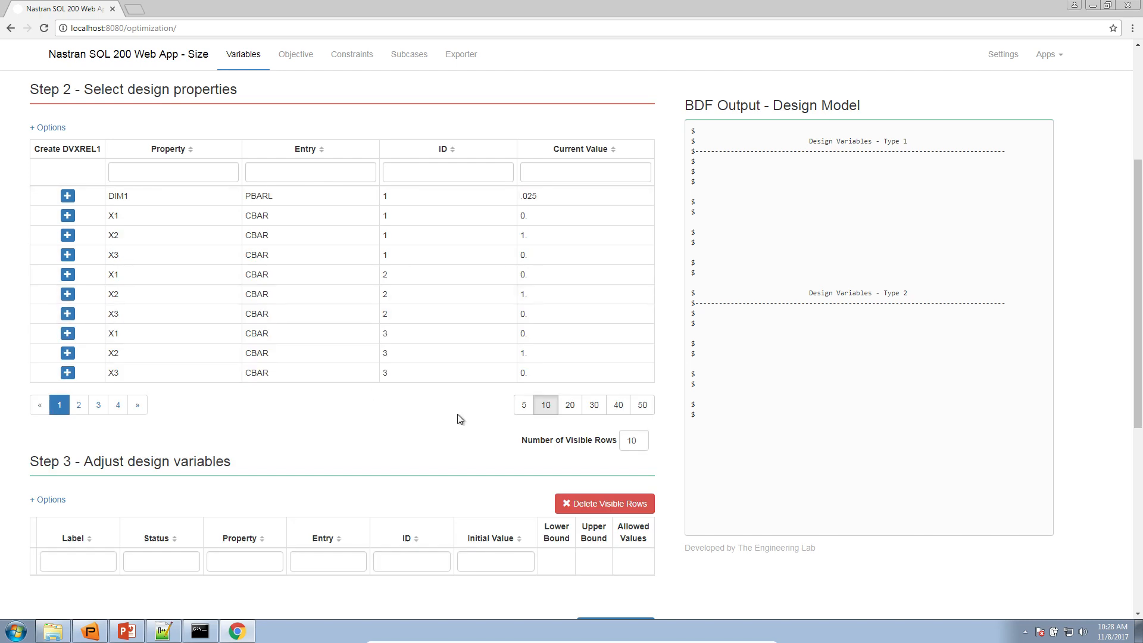
{"action": "left_click", "coordinate": [516, 407]}
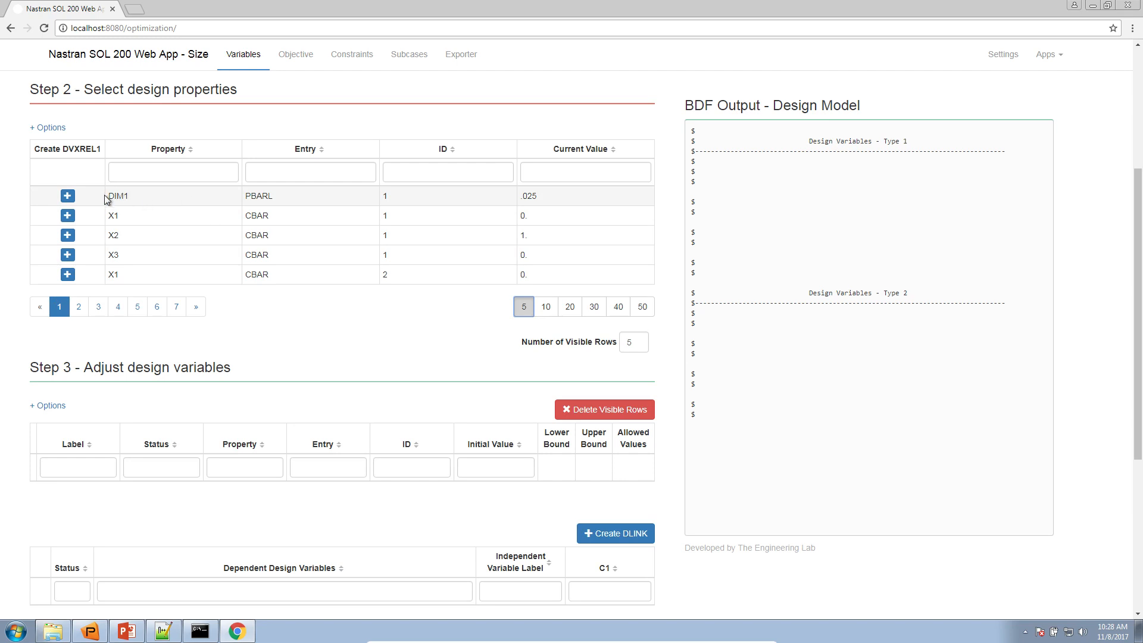
Create a design variable from the DIM1 property of PBARL 1 and check its label among the design variables
{"action": "double_click", "coordinate": [257, 197]}
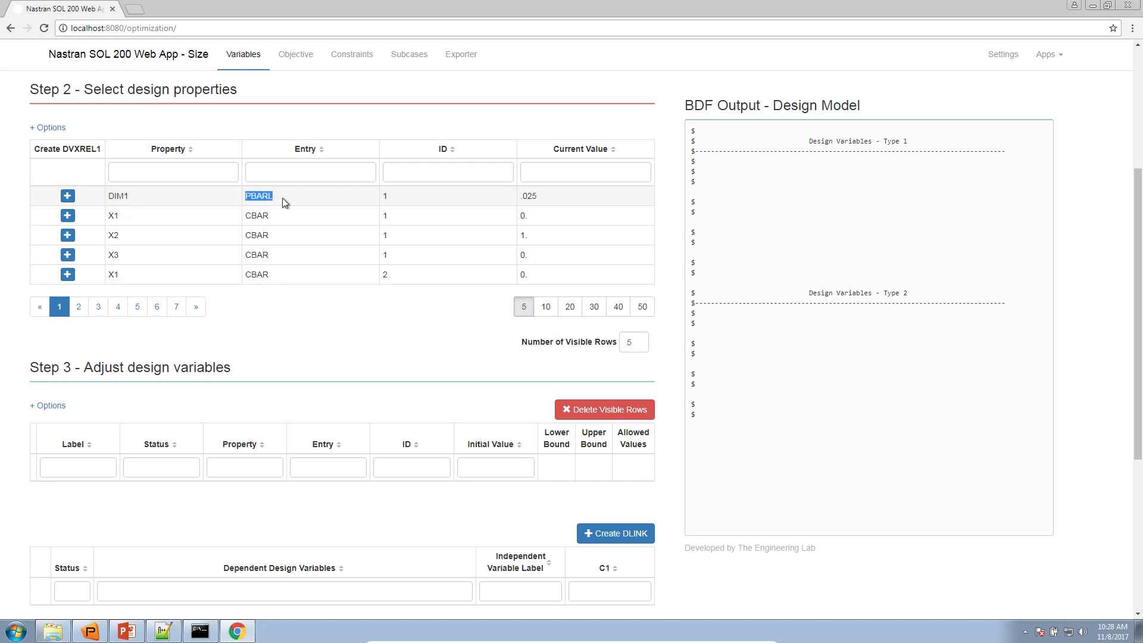
{"action": "double_click", "coordinate": [117, 197]}
{"action": "left_click", "coordinate": [68, 196]}
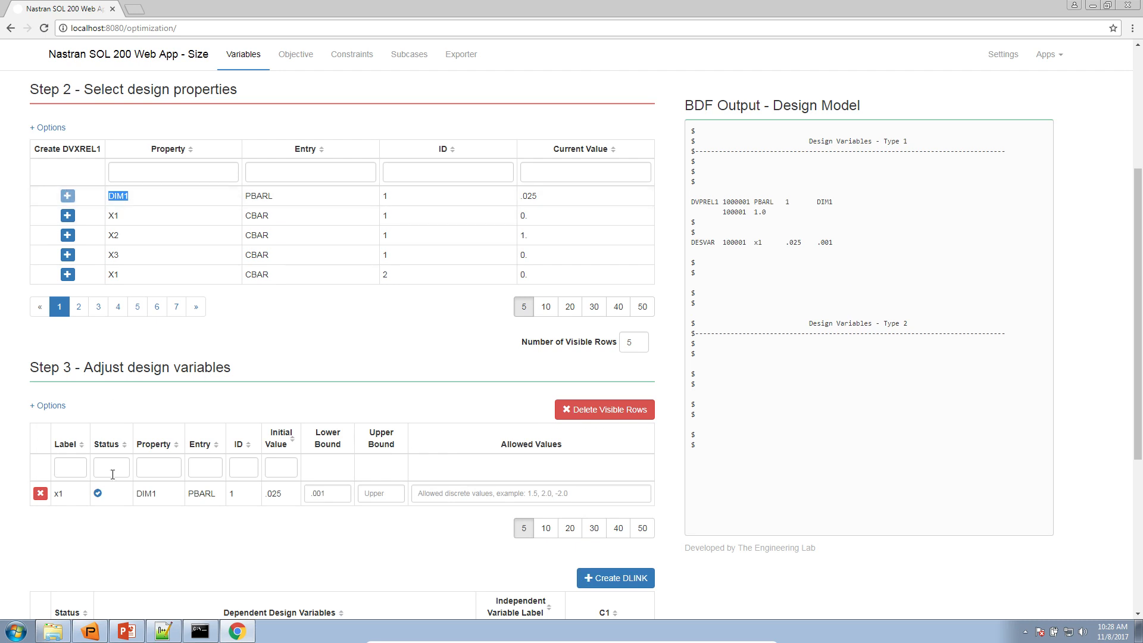
{"action": "double_click", "coordinate": [57, 493]}
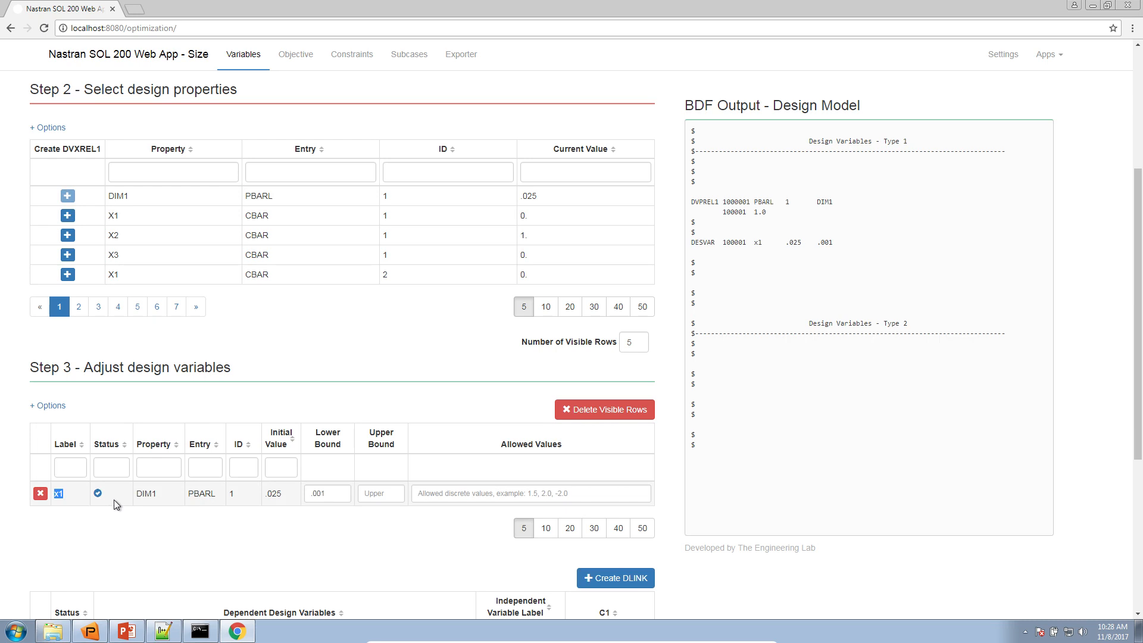
Check the bounds of x1 on the Optimization Problem Statement slide in PowerPoint, enlarging the Design Variables box
{"action": "left_click", "coordinate": [333, 494]}
{"action": "key", "text": "alt+Tab"}
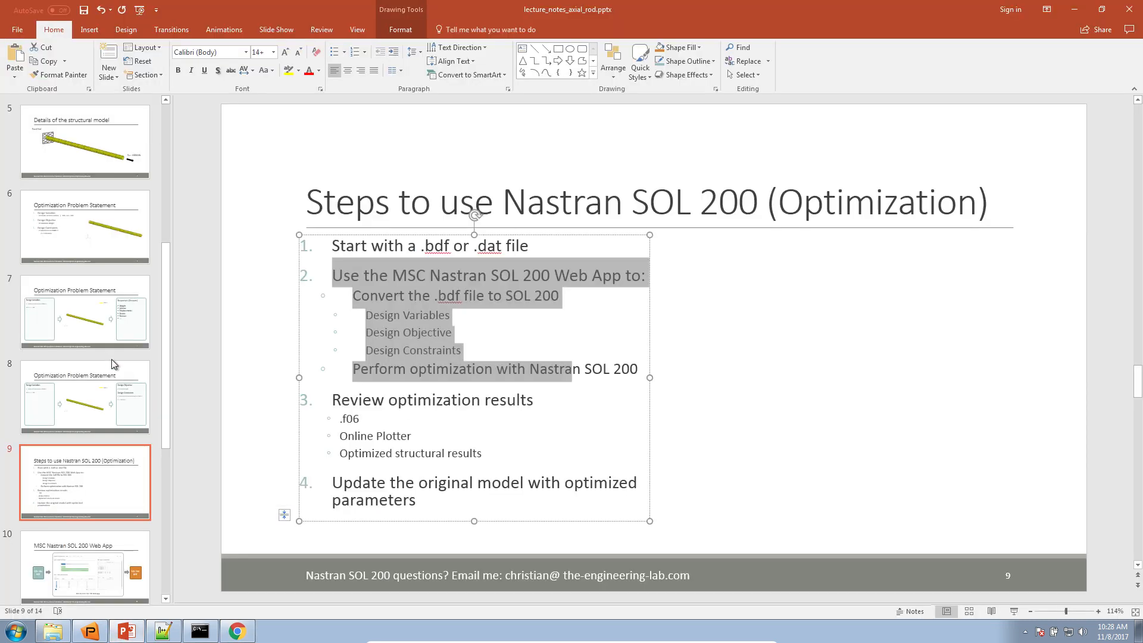
{"action": "left_click", "coordinate": [104, 390]}
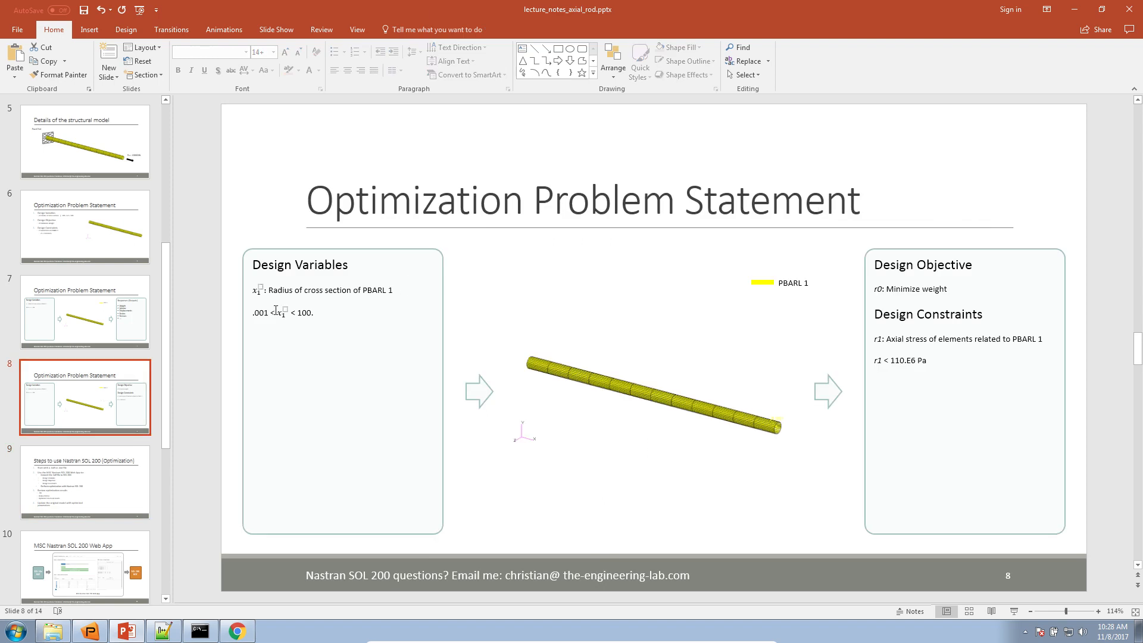
{"action": "left_click", "coordinate": [275, 309]}
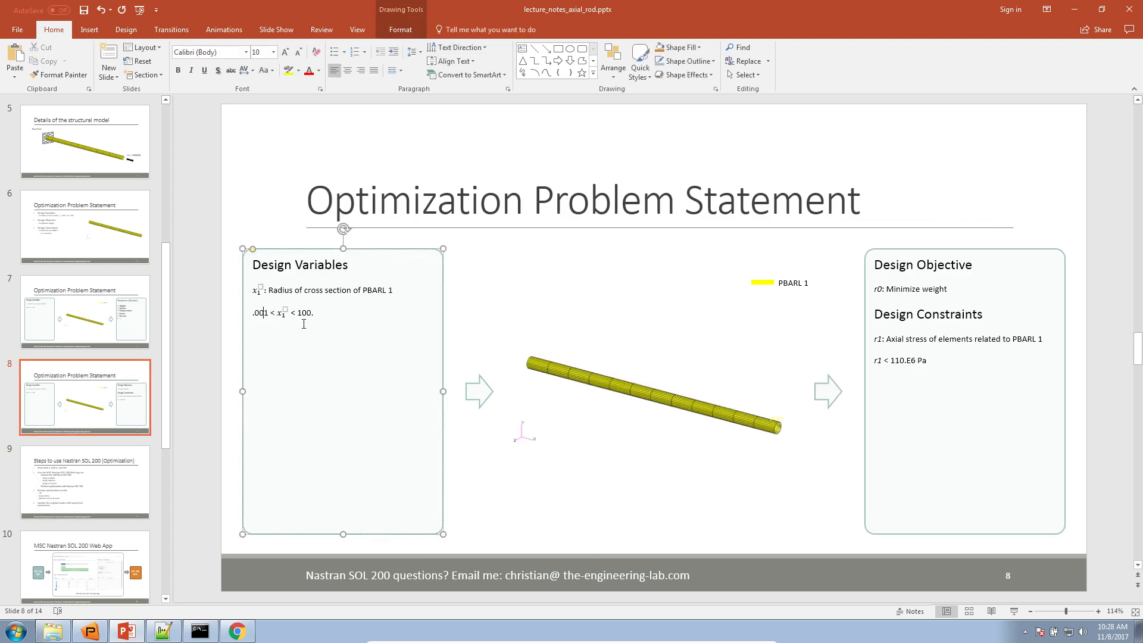
{"action": "left_click", "coordinate": [1082, 612]}
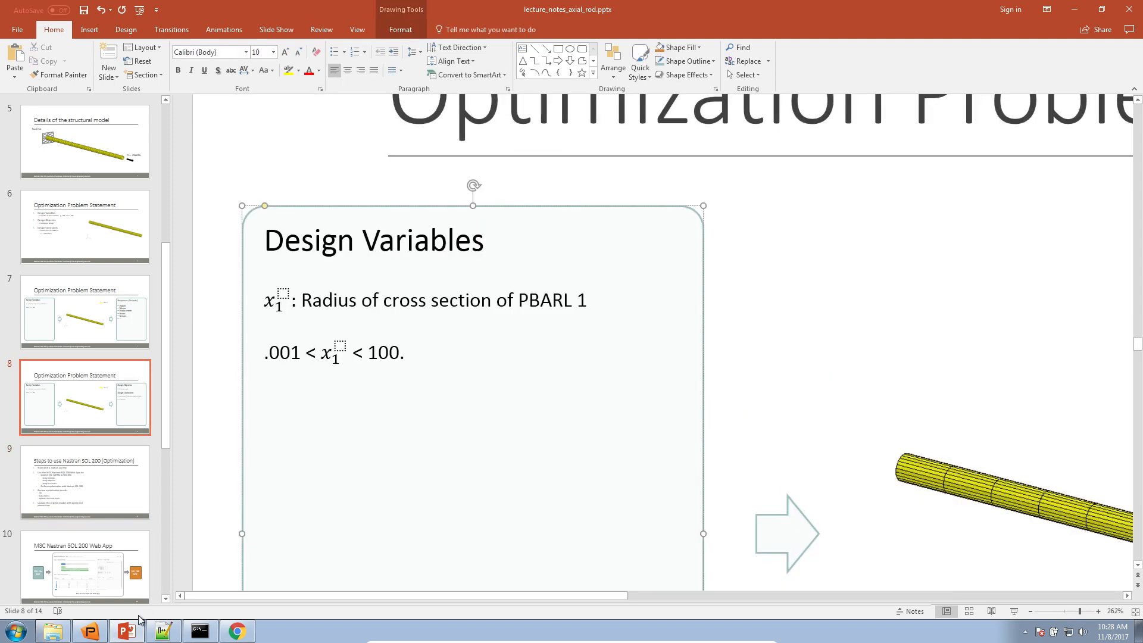
{"action": "key", "text": "alt+Tab"}
In the web app, set the upper bound of x1 to 100. and inspect the DVPREL1 entry in the BDF output
{"action": "left_click", "coordinate": [397, 493]}
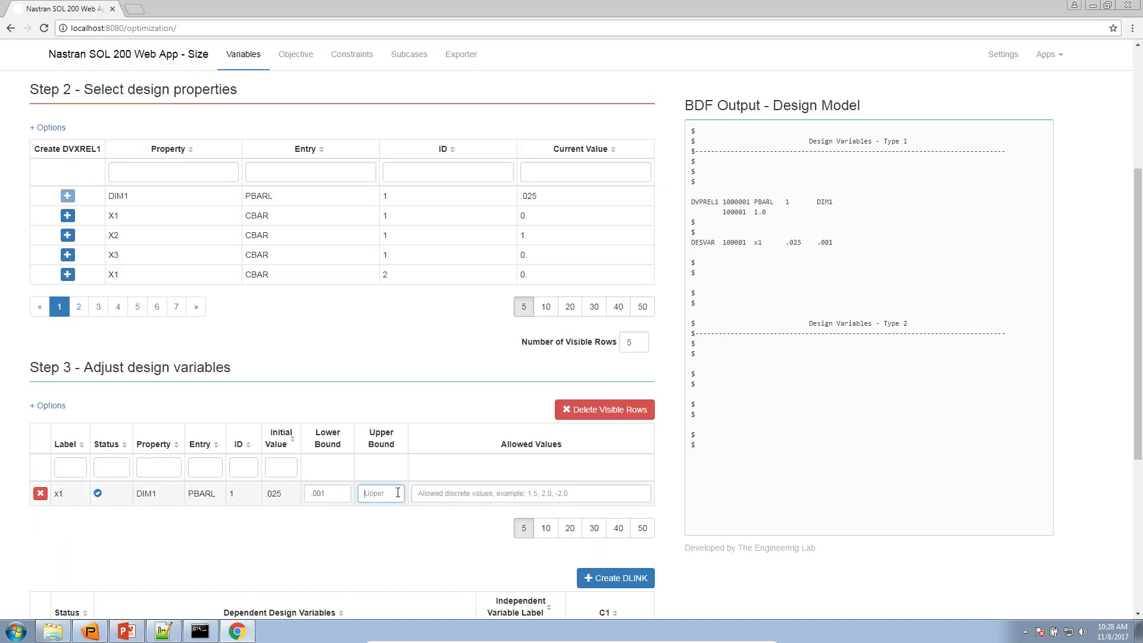
{"action": "type", "text": "100."}
{"action": "key", "text": "Tab"}
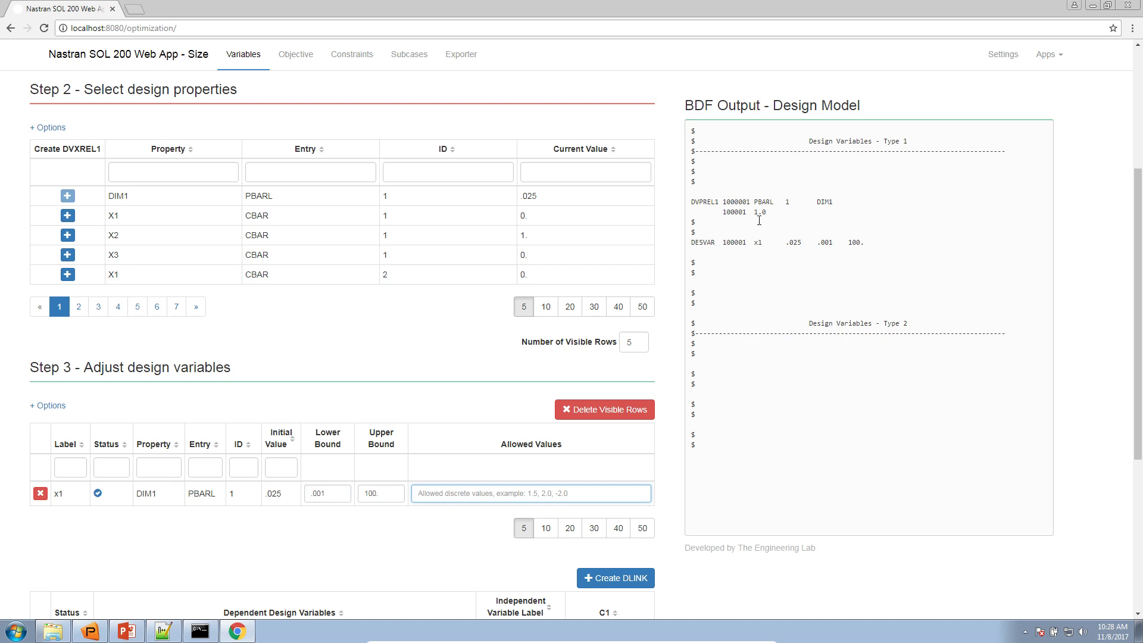
{"action": "left_click_drag", "start_coordinate": [692, 205], "coordinate": [775, 212]}
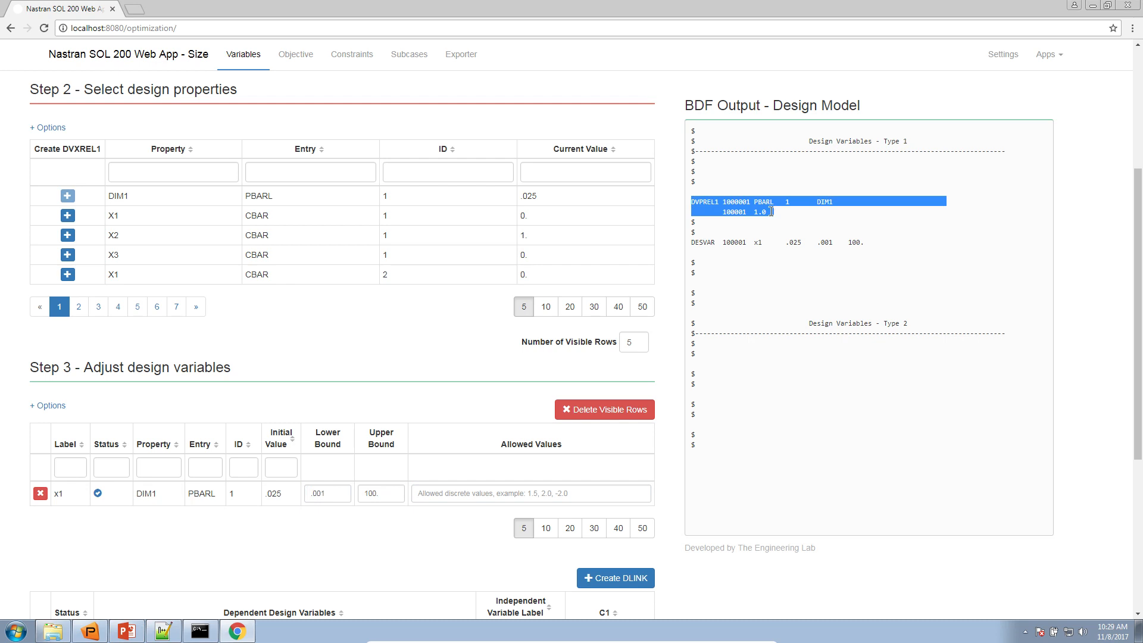
{"action": "left_click", "coordinate": [771, 212]}
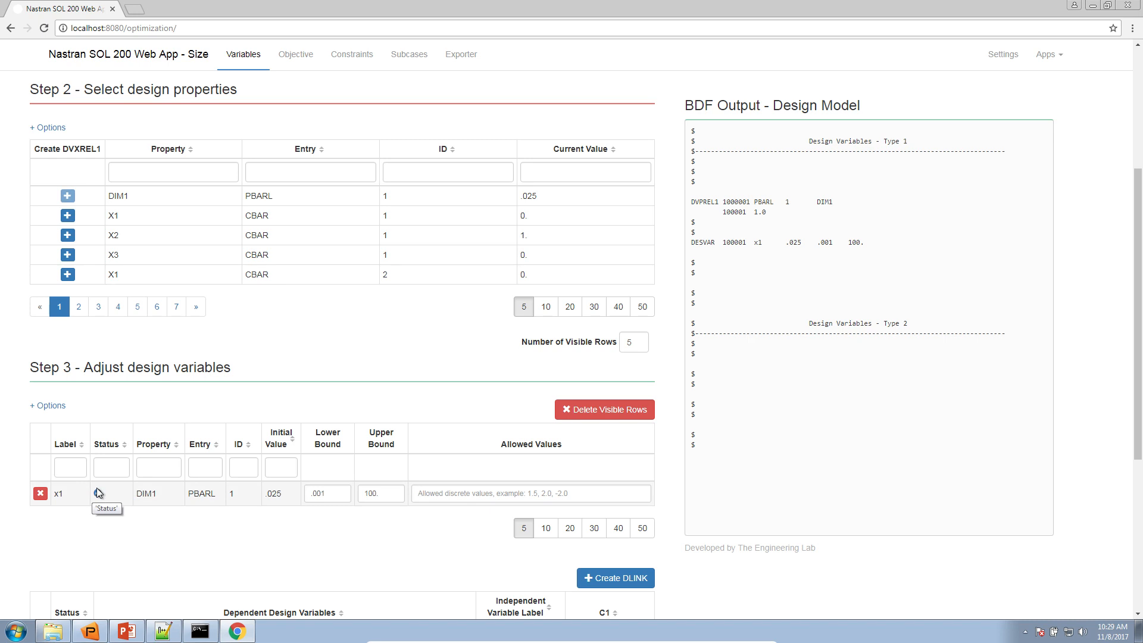
Try 23 as an allowed discrete value for x1 and clear the entry
{"action": "left_click_drag", "start_coordinate": [375, 493], "coordinate": [360, 493]}
{"action": "left_click", "coordinate": [454, 494]}
{"action": "type", "text": "23"}
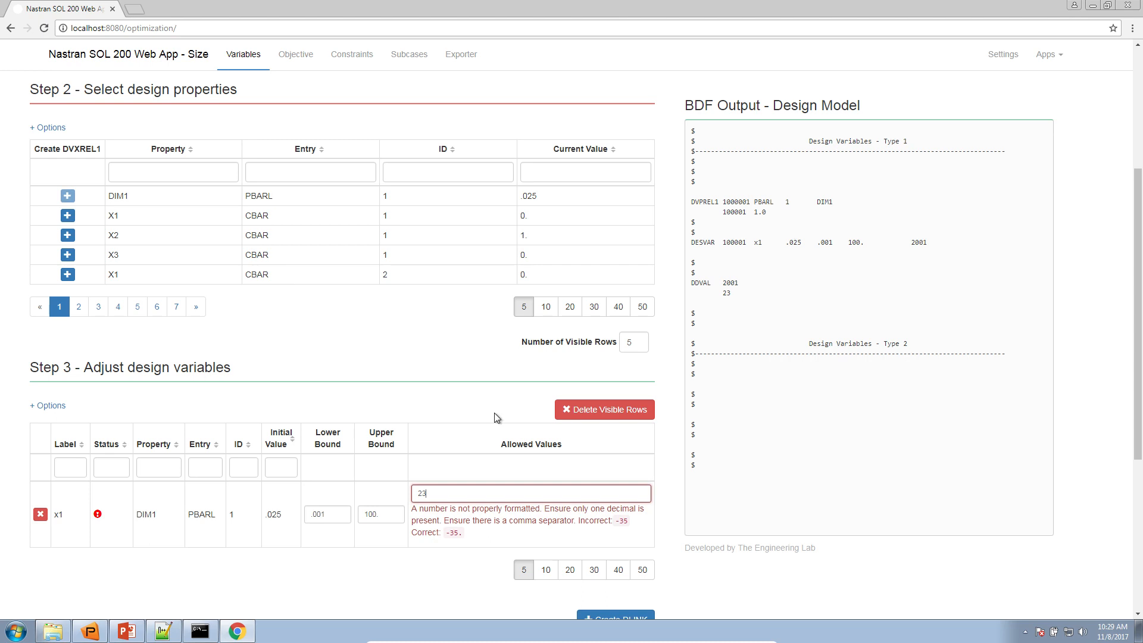
{"action": "left_click_drag", "start_coordinate": [432, 493], "coordinate": [398, 498]}
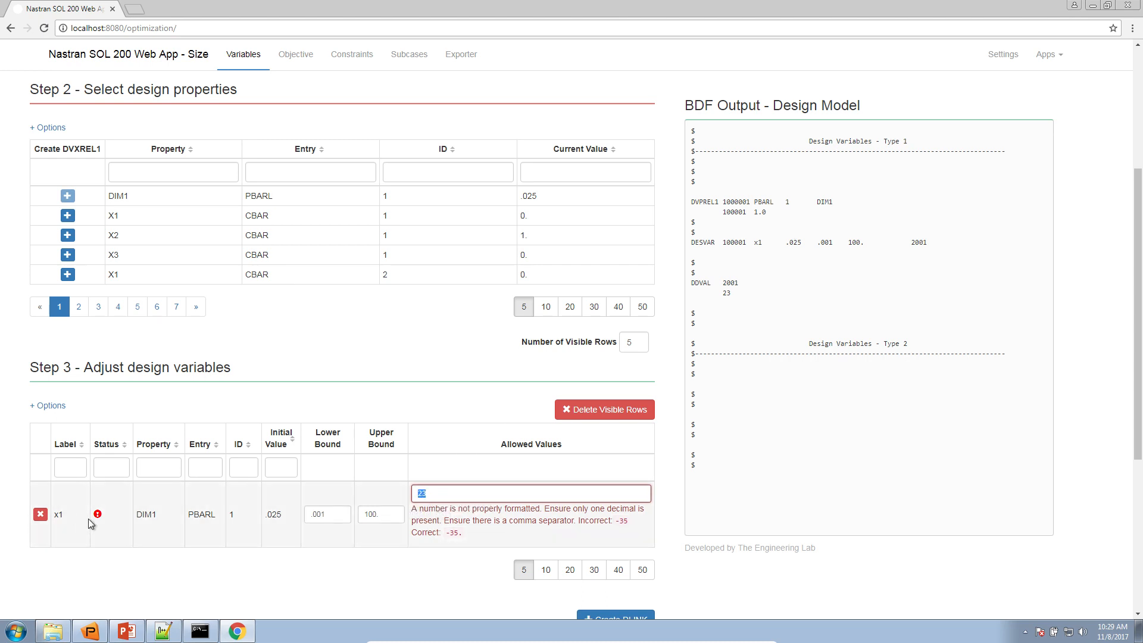
{"action": "key", "text": "BackSpace"}
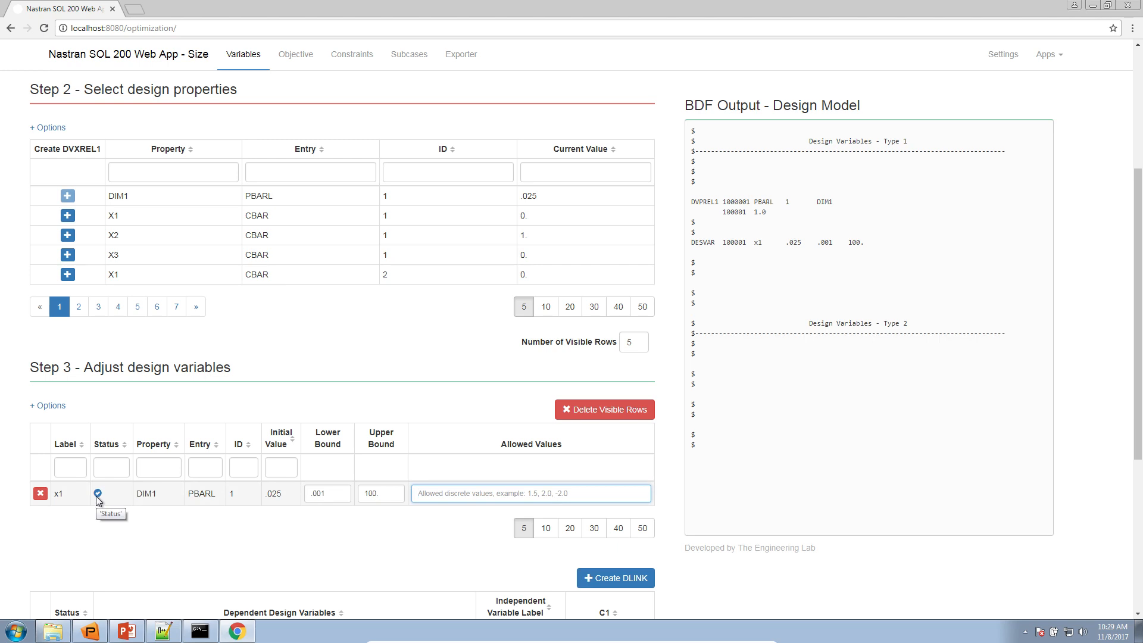
Add the Weight response as the design objective and keep it set to MIN
{"action": "left_click", "coordinate": [286, 60]}
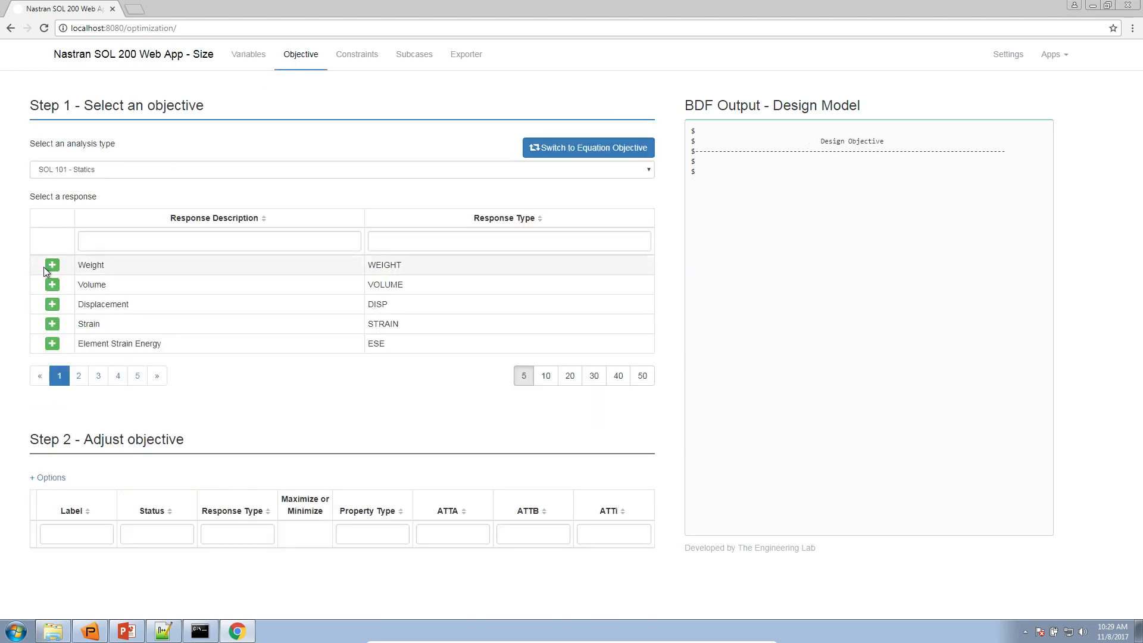
{"action": "left_click", "coordinate": [545, 376]}
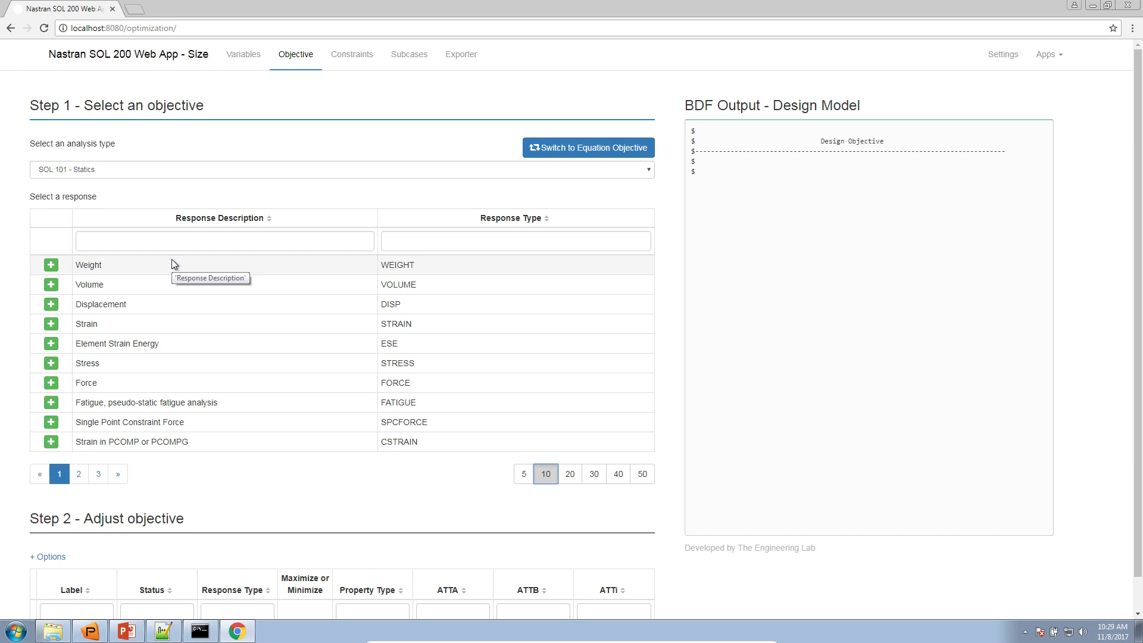
{"action": "left_click", "coordinate": [521, 476]}
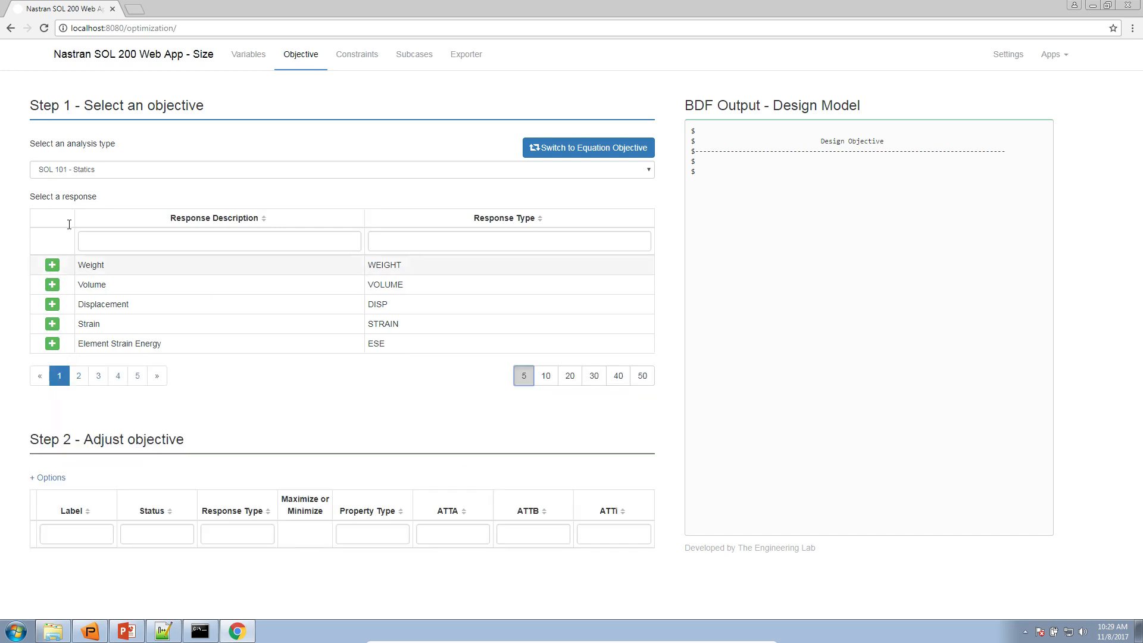
{"action": "left_click", "coordinate": [53, 265]}
{"action": "left_click", "coordinate": [244, 561]}
{"action": "left_click", "coordinate": [230, 582]}
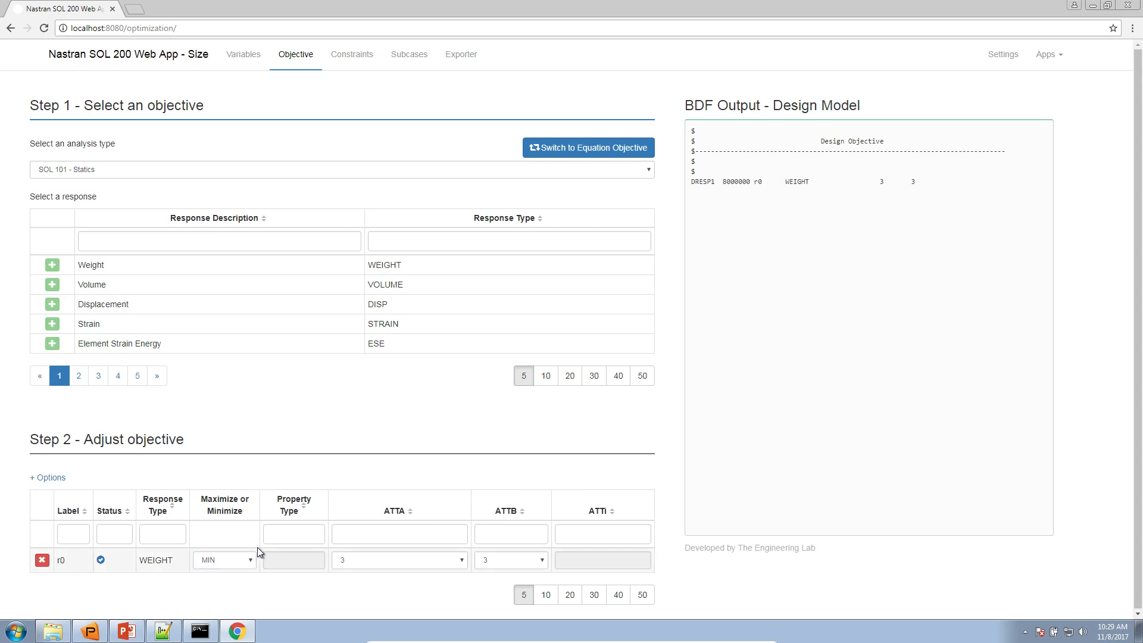
Browse the SOL 101 - Statics constraint responses to the part of the list containing Stress
{"action": "left_click", "coordinate": [344, 63]}
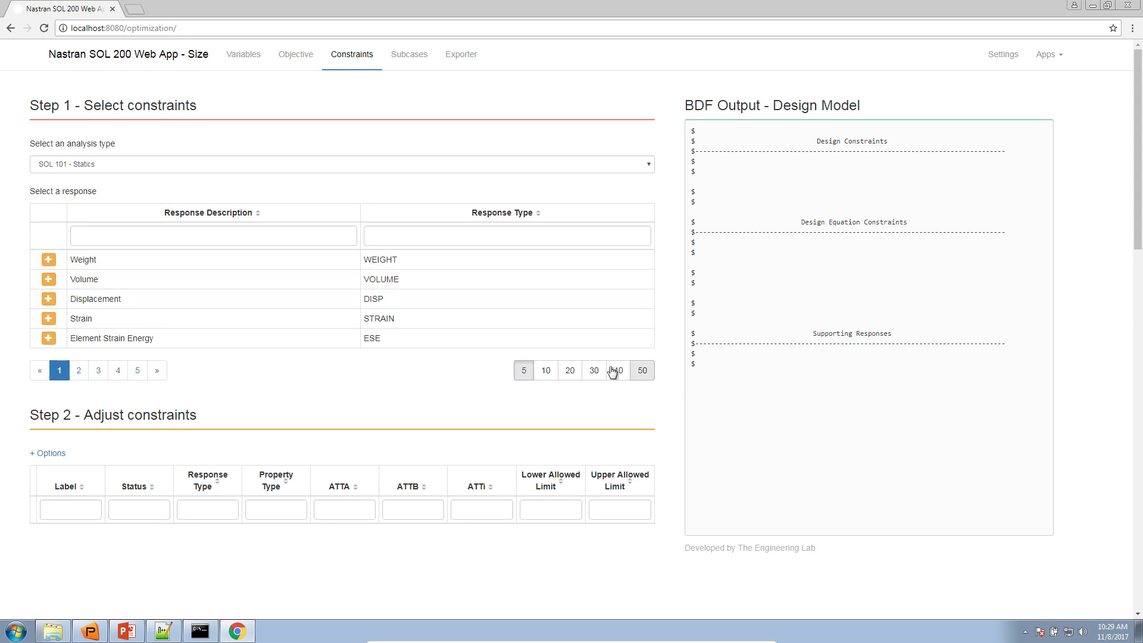
{"action": "left_click", "coordinate": [135, 372]}
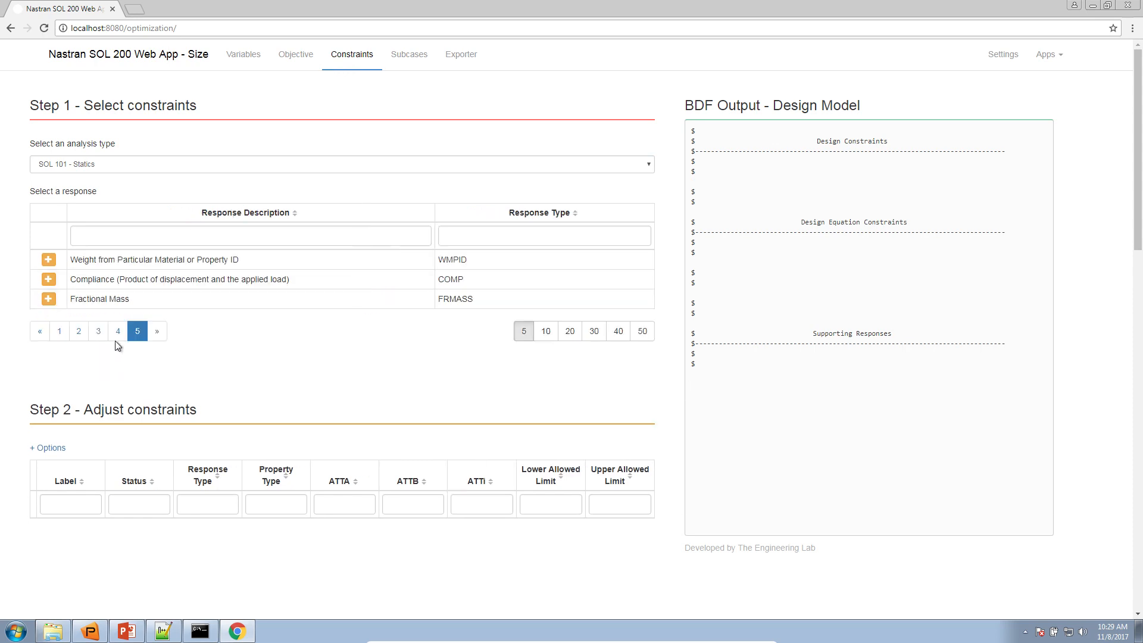
{"action": "left_click", "coordinate": [118, 331]}
{"action": "left_click", "coordinate": [78, 370]}
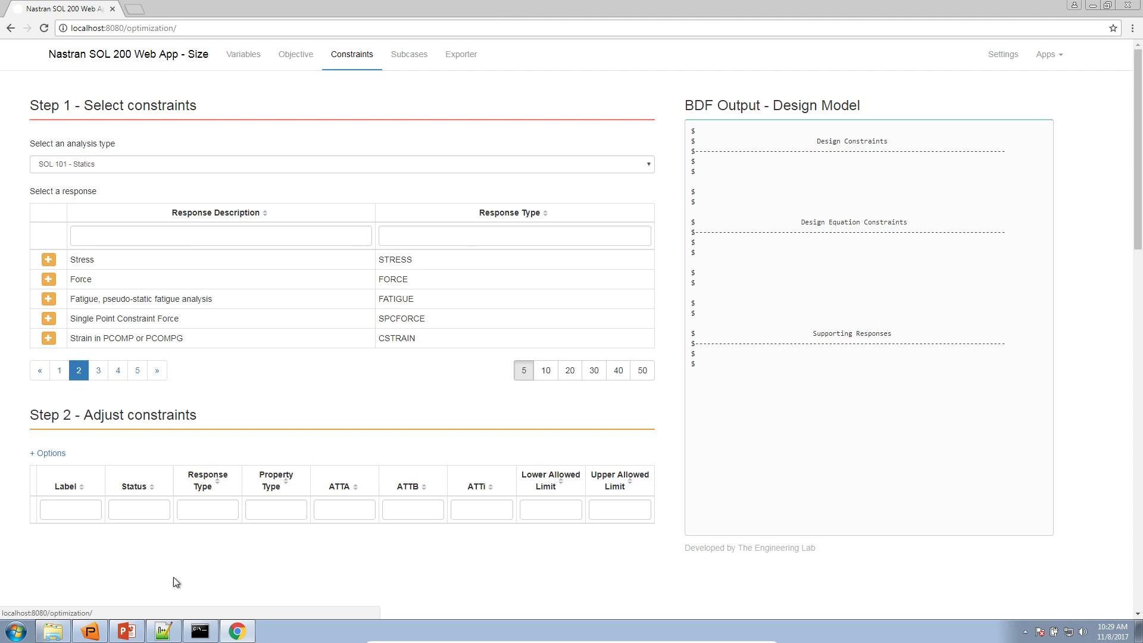
Switch to PowerPoint and check the design constraints on the whole Optimization Problem Statement slide, returning to the web app
{"action": "left_click", "coordinate": [126, 630]}
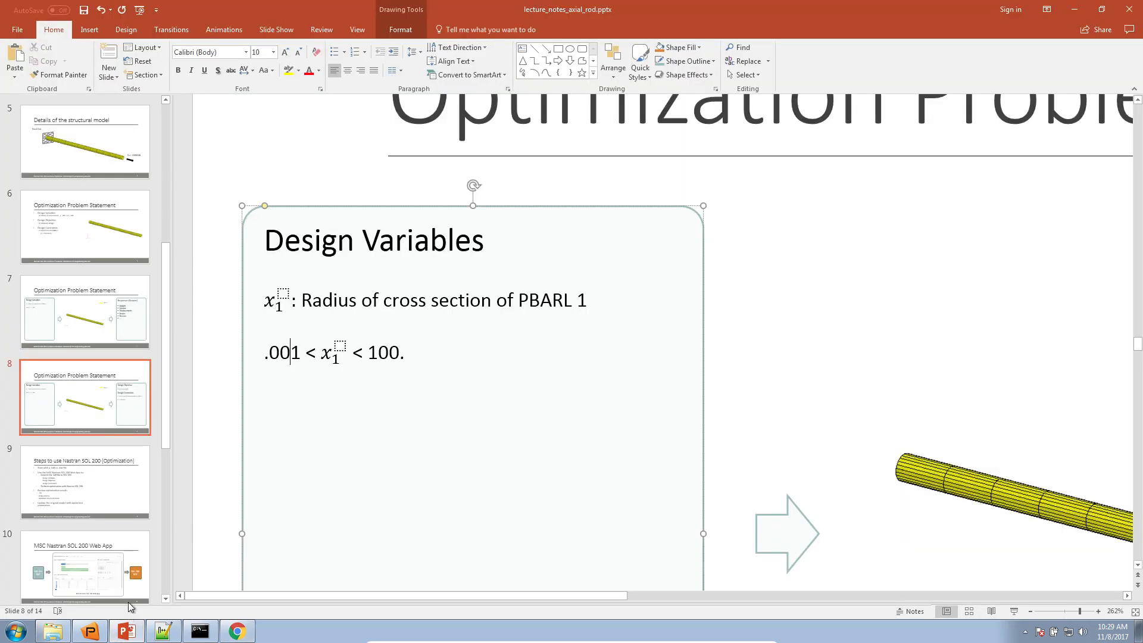
{"action": "left_click", "coordinate": [1135, 611]}
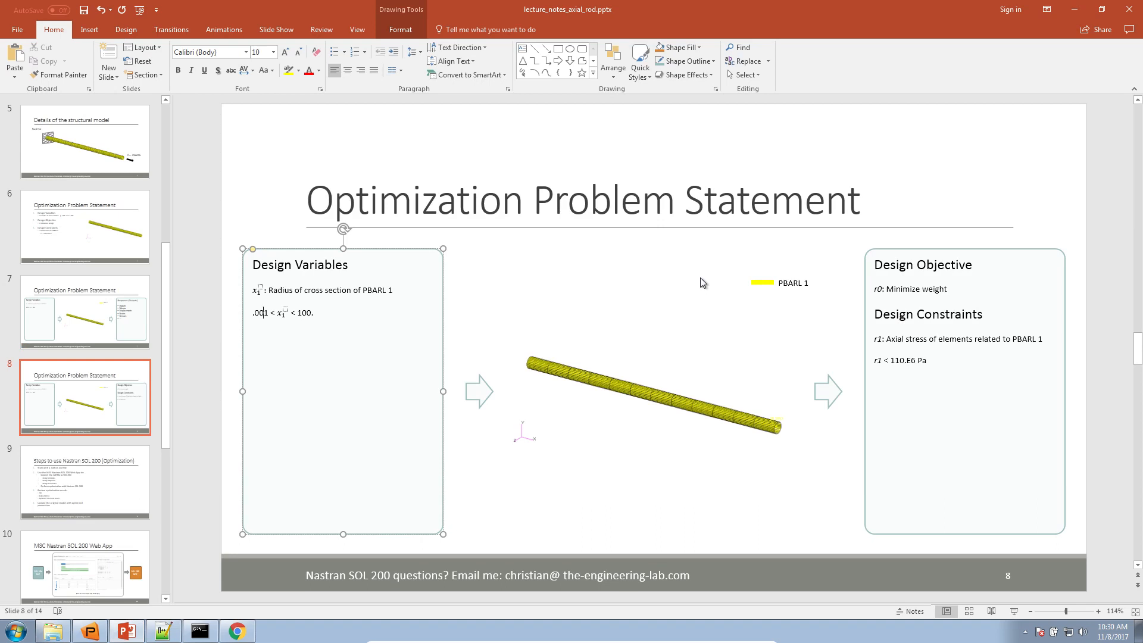
{"action": "left_click", "coordinate": [237, 629]}
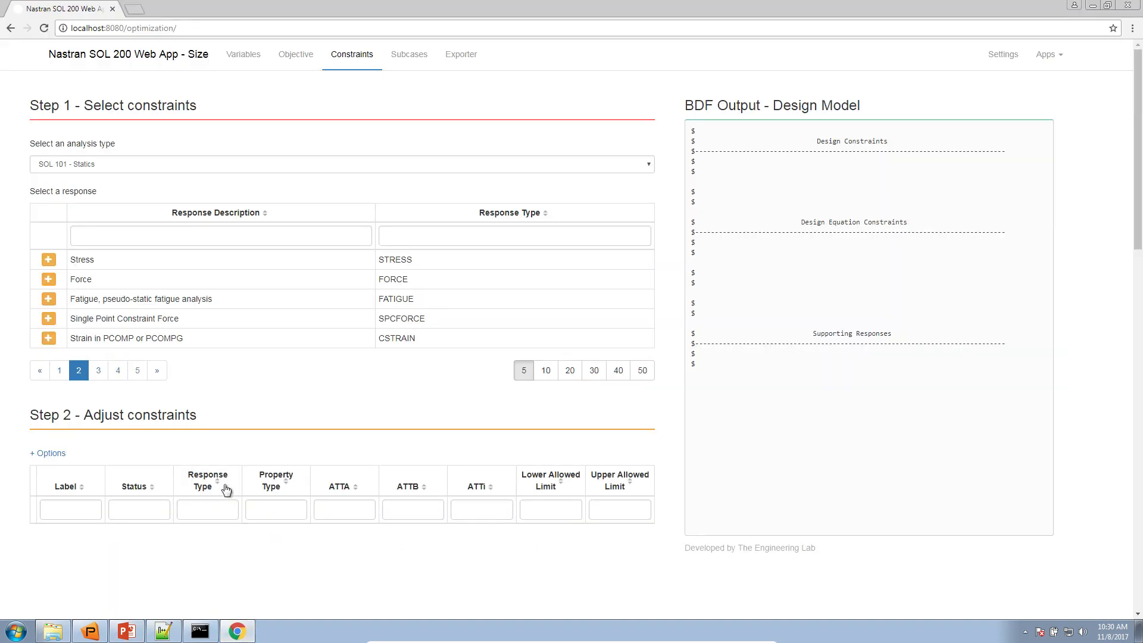
Add a Stress constraint with property type PBARL, property ID 1 and stress item code 6 - Axial
{"action": "left_click", "coordinate": [49, 262]}
{"action": "left_click", "coordinate": [200, 554]}
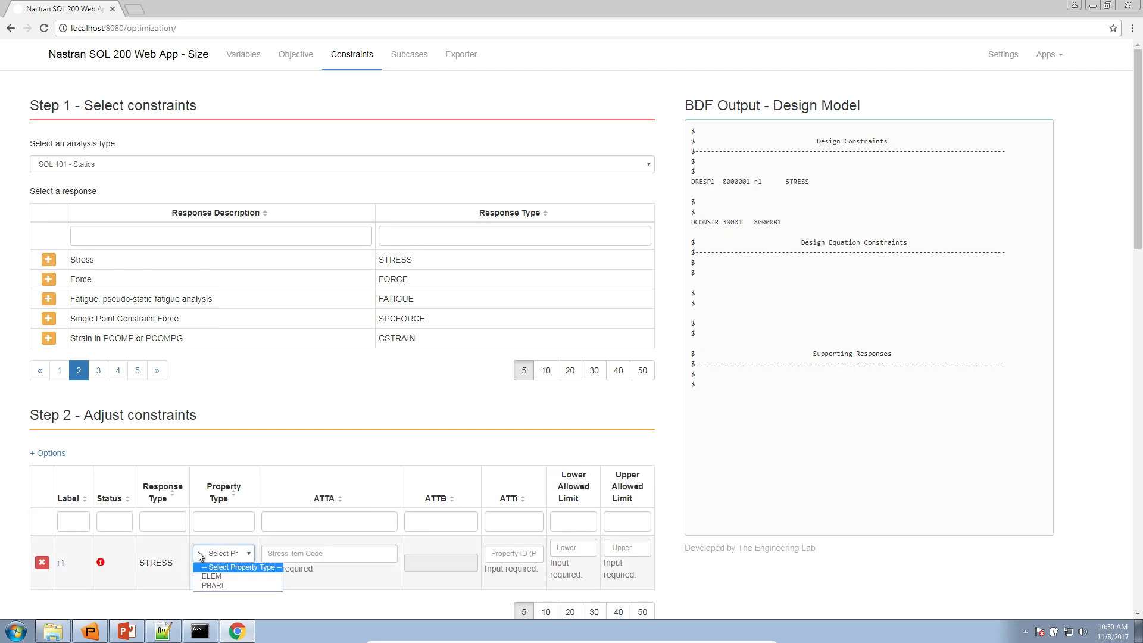
{"action": "left_click", "coordinate": [213, 586]}
{"action": "left_click", "coordinate": [509, 558]}
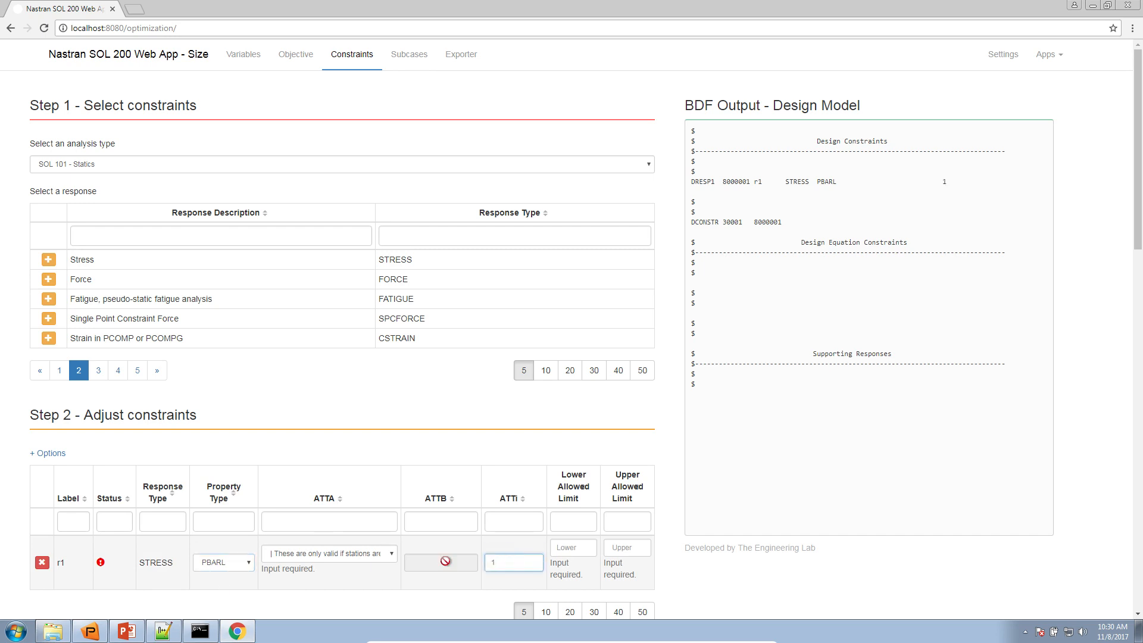
{"action": "left_click", "coordinate": [373, 562]}
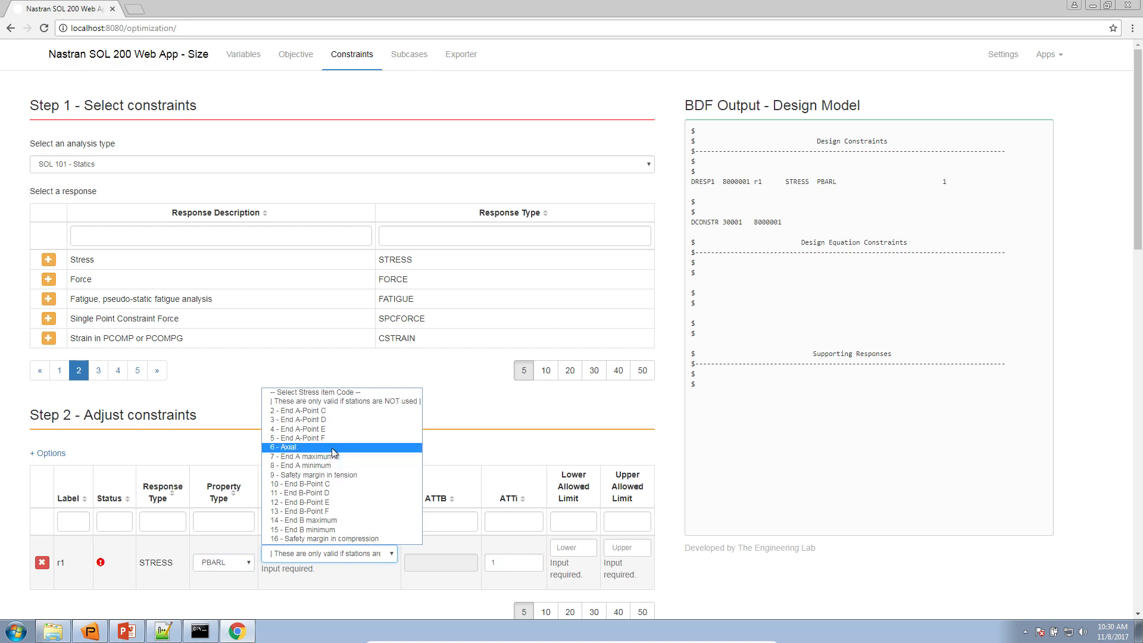
{"action": "left_click", "coordinate": [272, 448]}
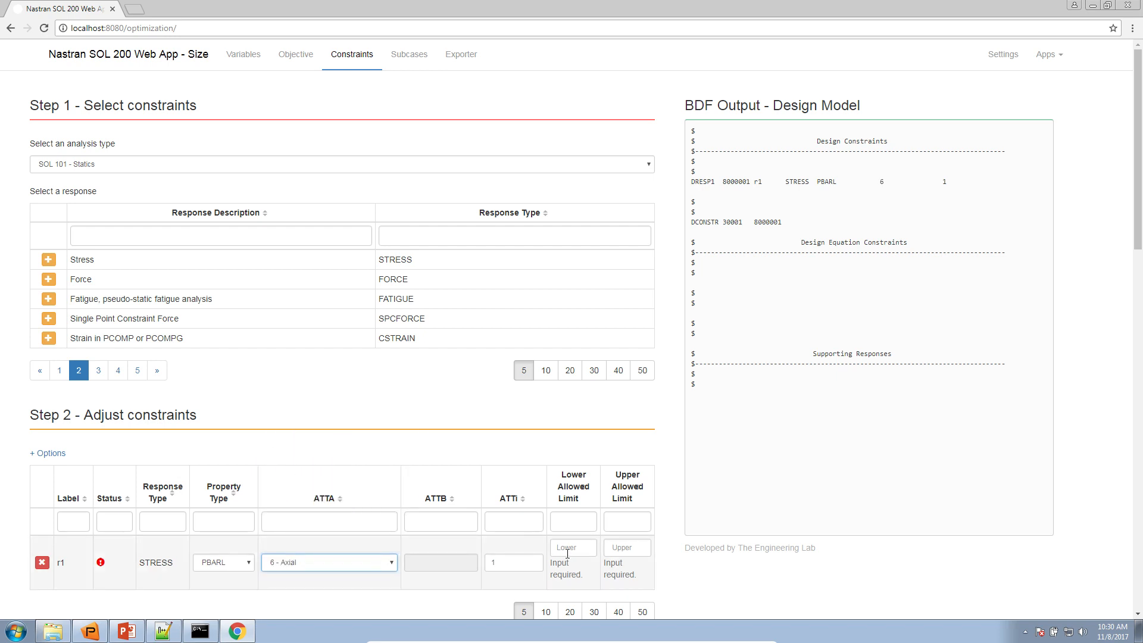
Set the upper allowed limit of stress constraint r1 to 110.E6
{"action": "left_click", "coordinate": [616, 548]}
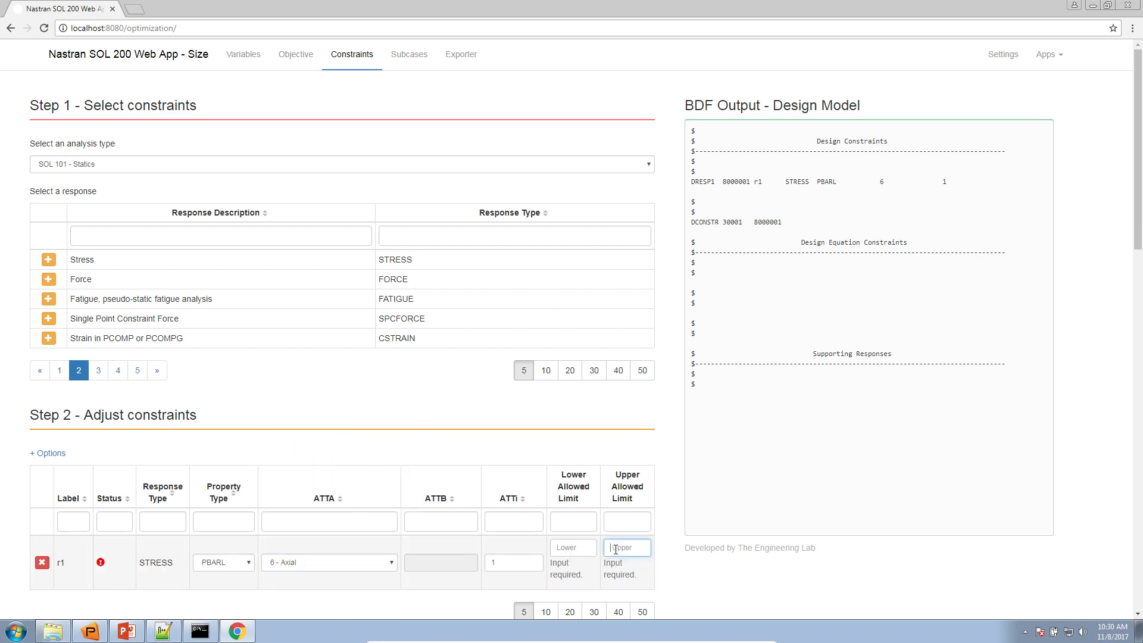
{"action": "type", "text": "110E6"}
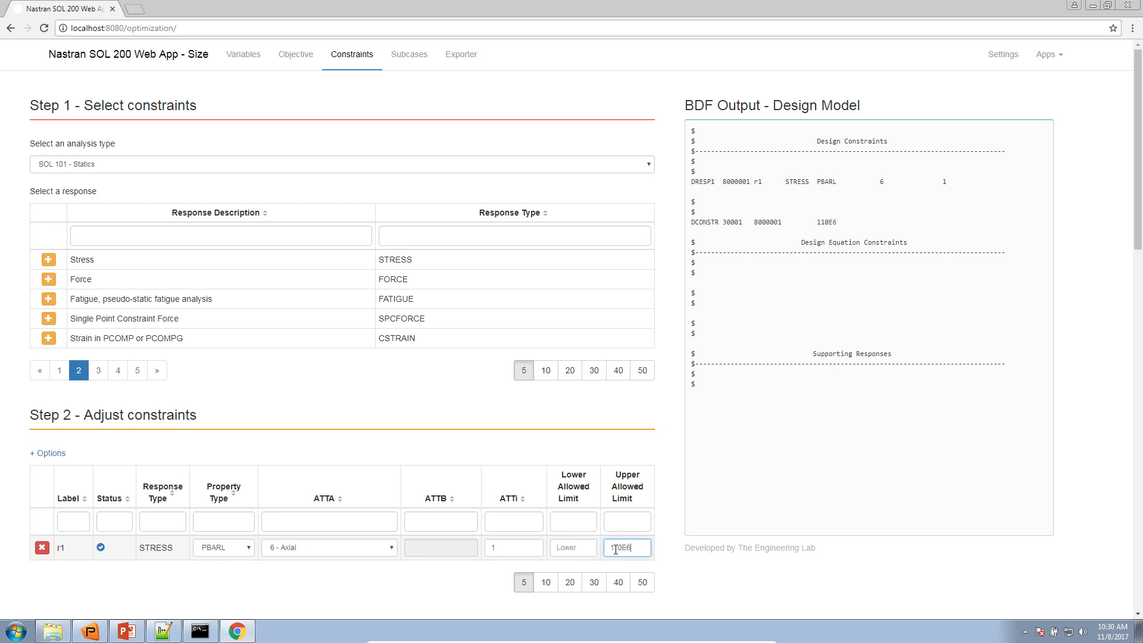
{"action": "key", "text": "Tab"}
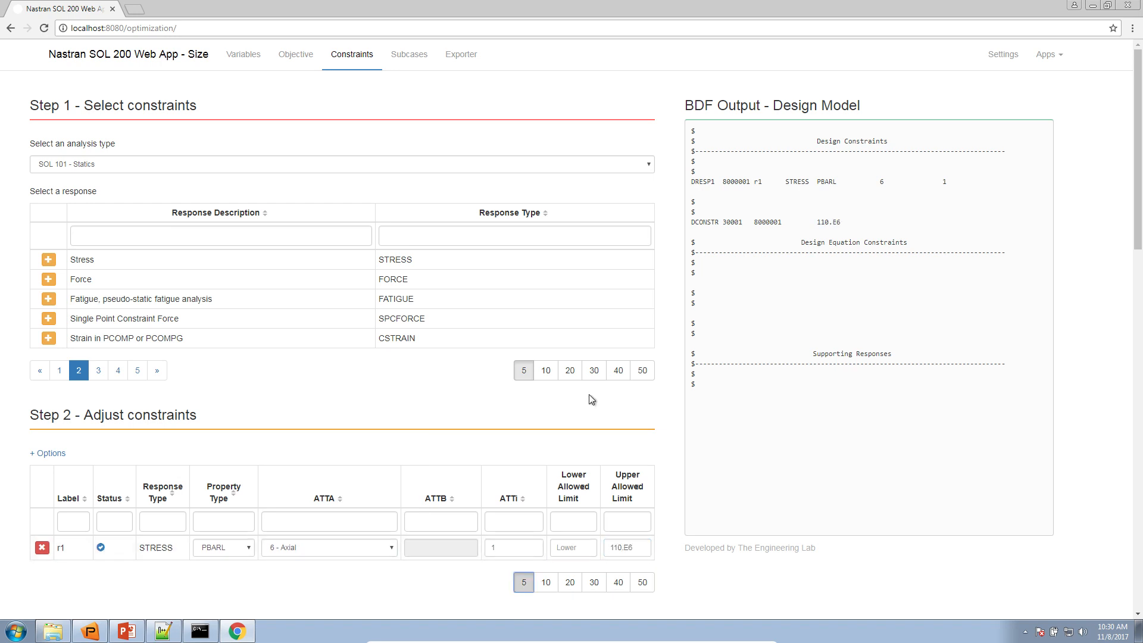
{"action": "left_click", "coordinate": [652, 547]}
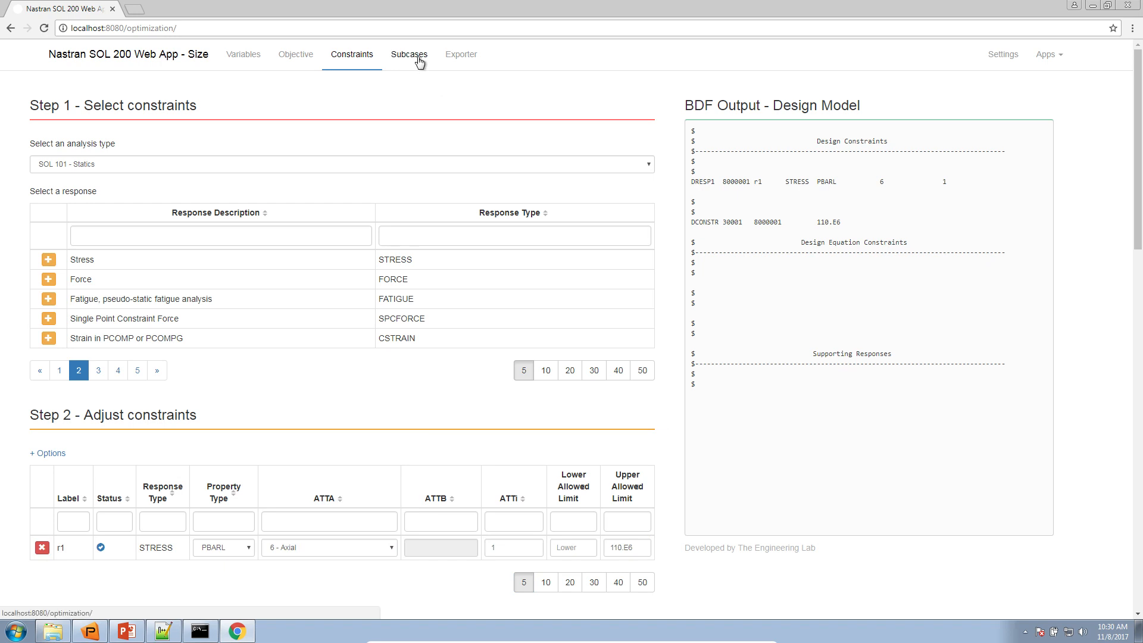
Open the Exporter page and review the converted text under BDF Output - Model
{"action": "left_click", "coordinate": [448, 59]}
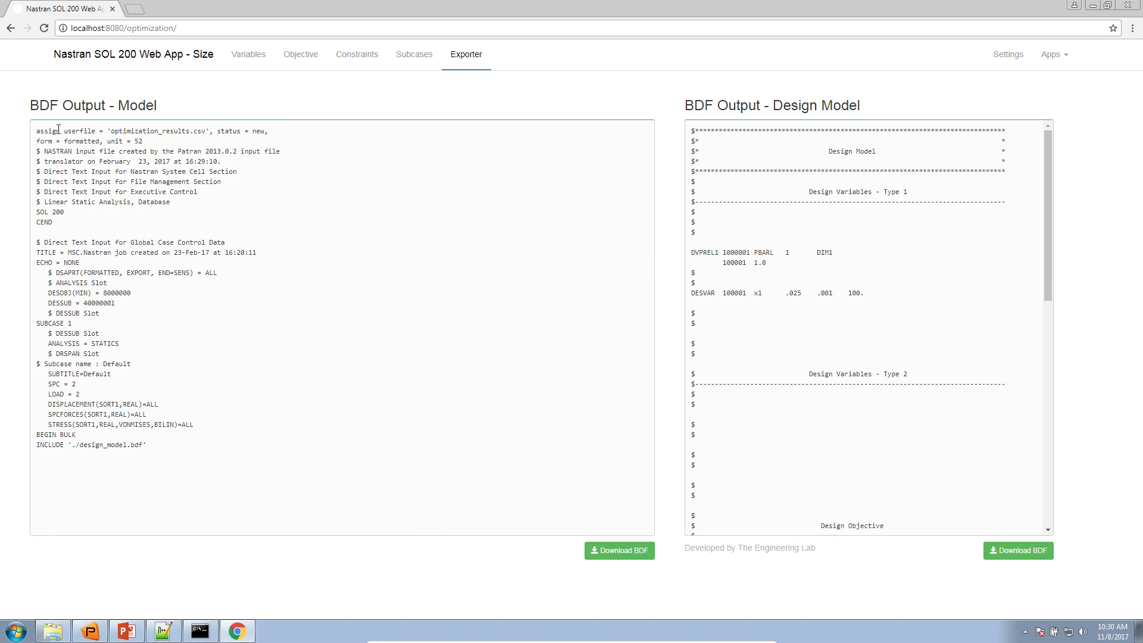
{"action": "left_click_drag", "start_coordinate": [127, 131], "coordinate": [168, 414]}
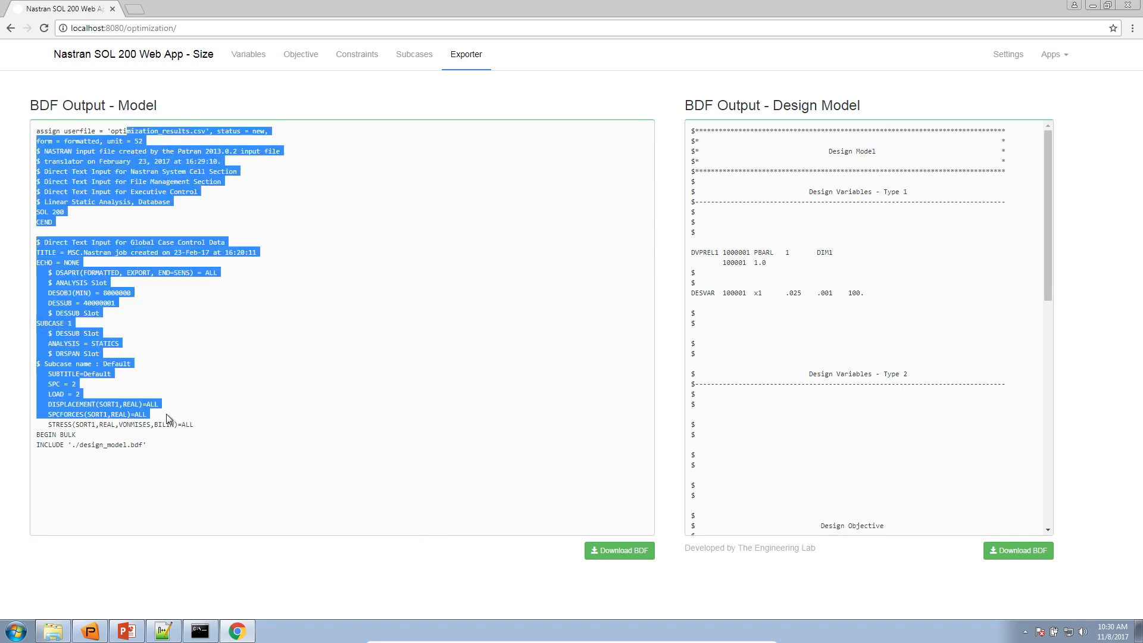
{"action": "left_click", "coordinate": [167, 415]}
Place axially_loaded_rod.bdf in Notepad++ beside the browser and compare its SOL line with the one in the model output
{"action": "left_click", "coordinate": [163, 631]}
{"action": "left_click_drag", "start_coordinate": [396, 12], "coordinate": [1138, 200]}
{"action": "left_click", "coordinate": [905, 274]}
{"action": "scroll", "coordinate": [880, 288], "scroll_direction": "down", "scroll_amount": 3}
{"action": "scroll", "coordinate": [874, 294], "scroll_direction": "up", "scroll_amount": 3}
{"action": "left_click_drag", "start_coordinate": [1022, 403], "coordinate": [532, 186]}
{"action": "left_click_drag", "start_coordinate": [631, 181], "coordinate": [705, 179]}
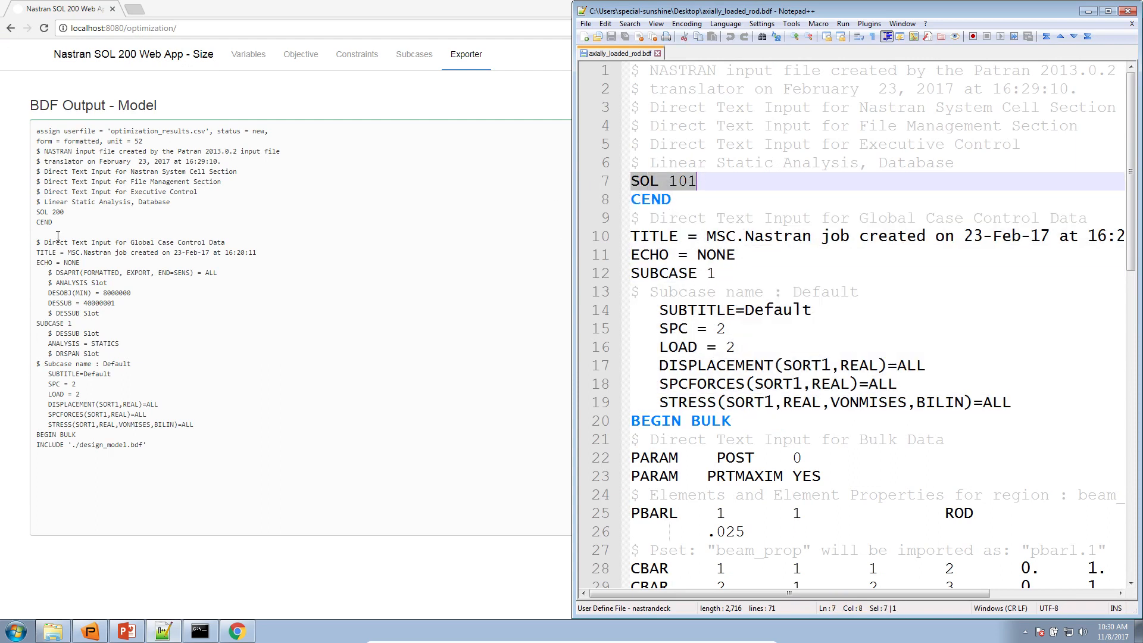
{"action": "left_click_drag", "start_coordinate": [37, 213], "coordinate": [75, 218]}
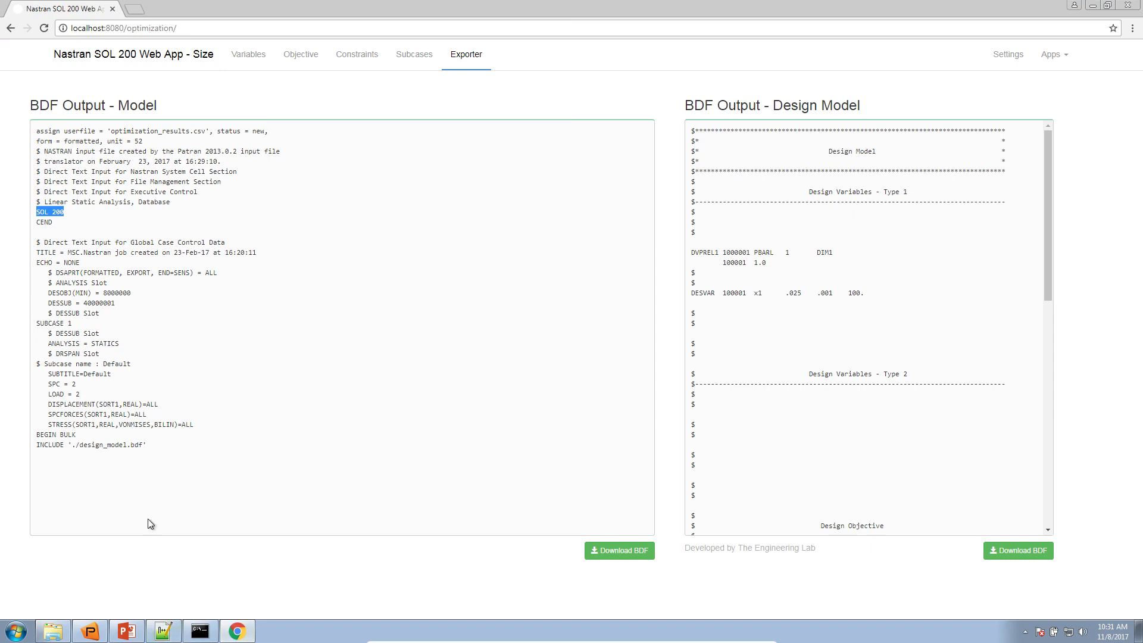
Inspect the bulk data section of the original axially_loaded_rod.bdf in Notepad++ and return to the web app
{"action": "left_click", "coordinate": [163, 631]}
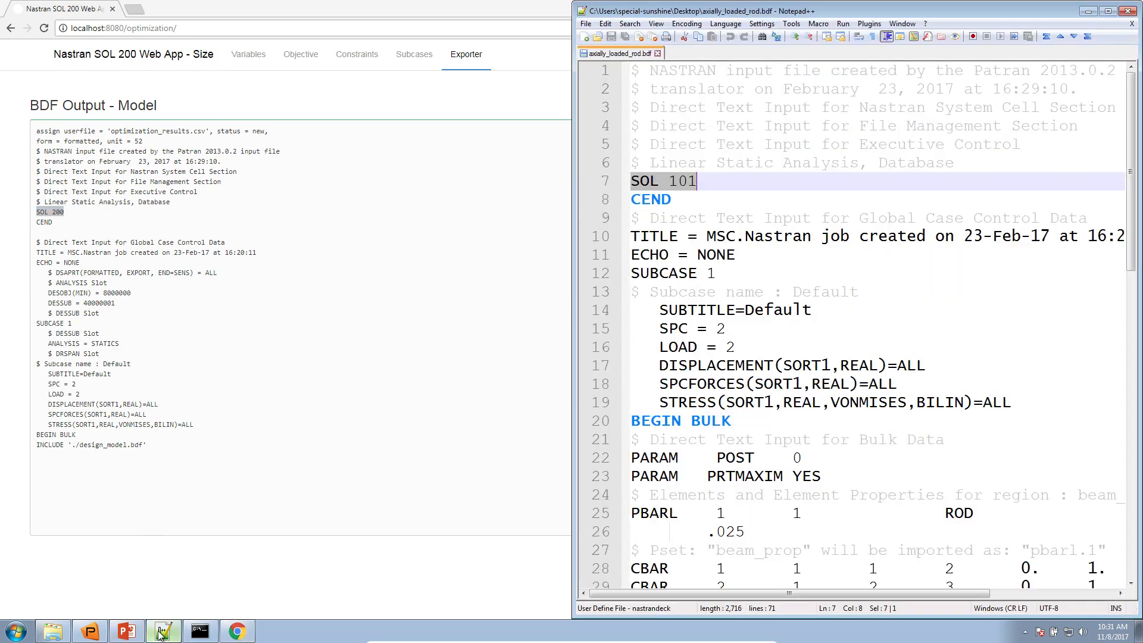
{"action": "left_click", "coordinate": [745, 458]}
{"action": "scroll", "coordinate": [729, 473], "scroll_direction": "down", "scroll_amount": 4}
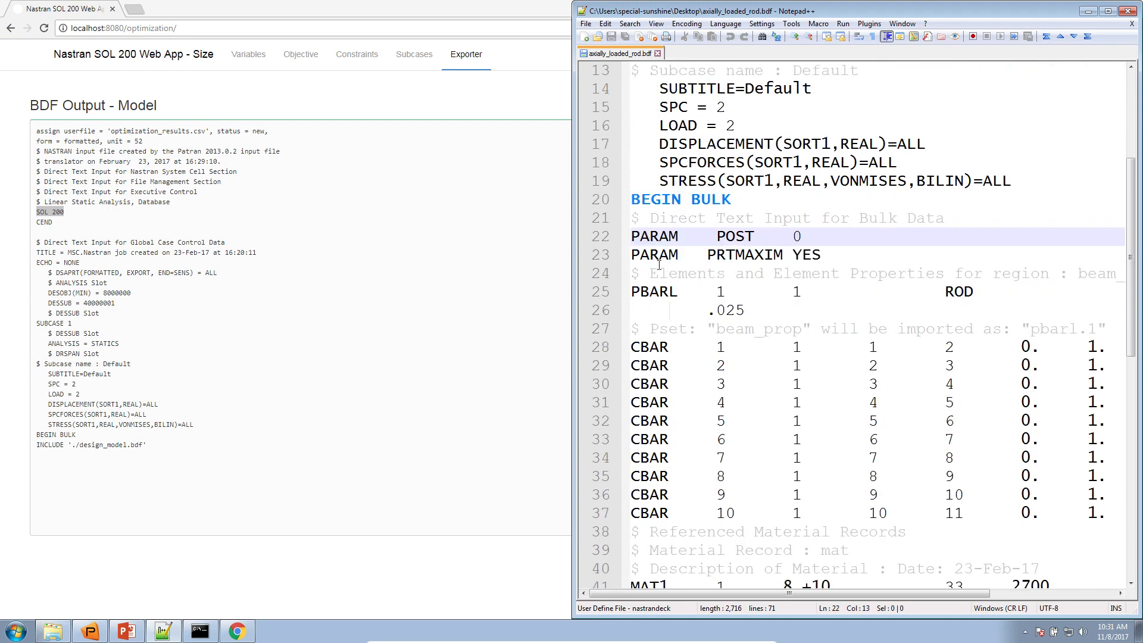
{"action": "scroll", "coordinate": [664, 279], "scroll_direction": "down", "scroll_amount": 7}
{"action": "left_click", "coordinate": [369, 482]}
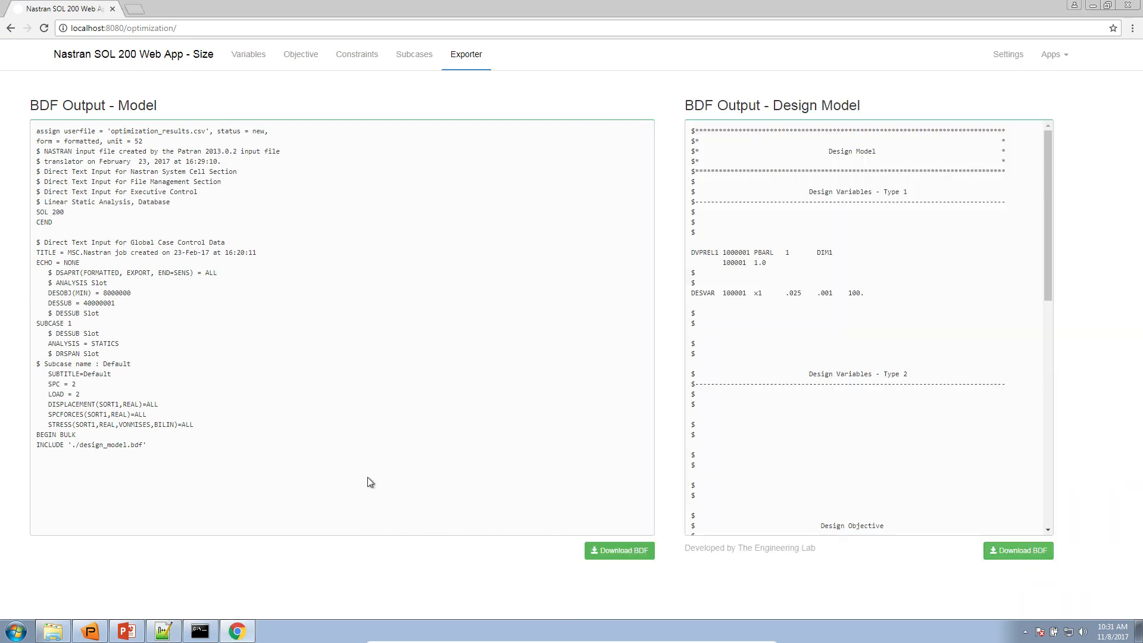
In Windows Explorer, delete model.xdb from the Downloads folder and close the window
{"action": "left_click", "coordinate": [53, 630]}
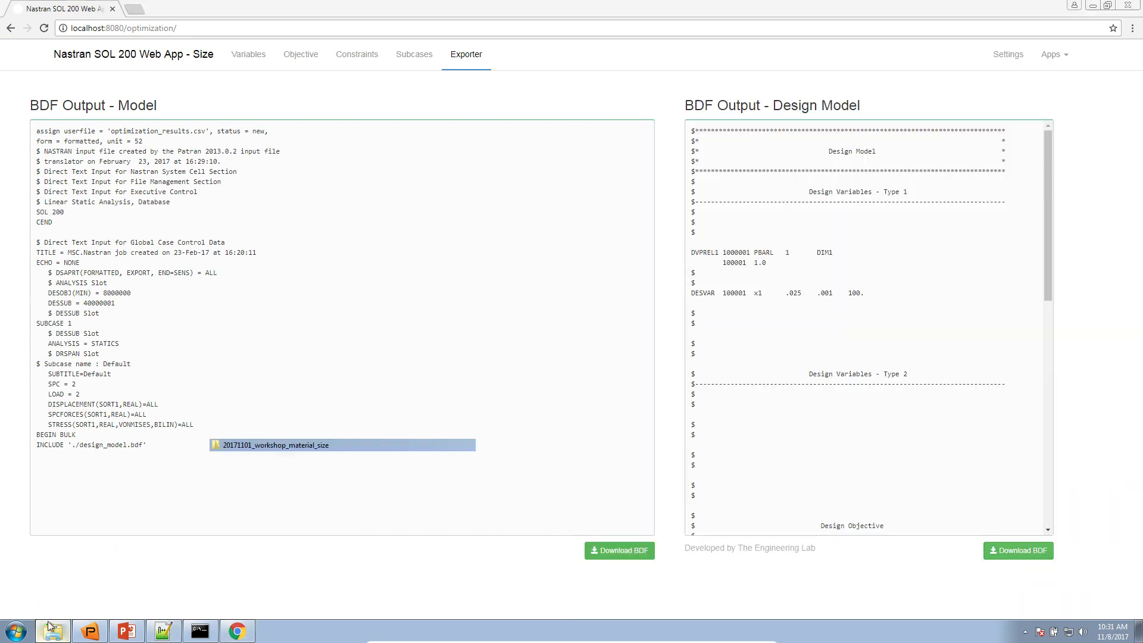
{"action": "left_click", "coordinate": [477, 286]}
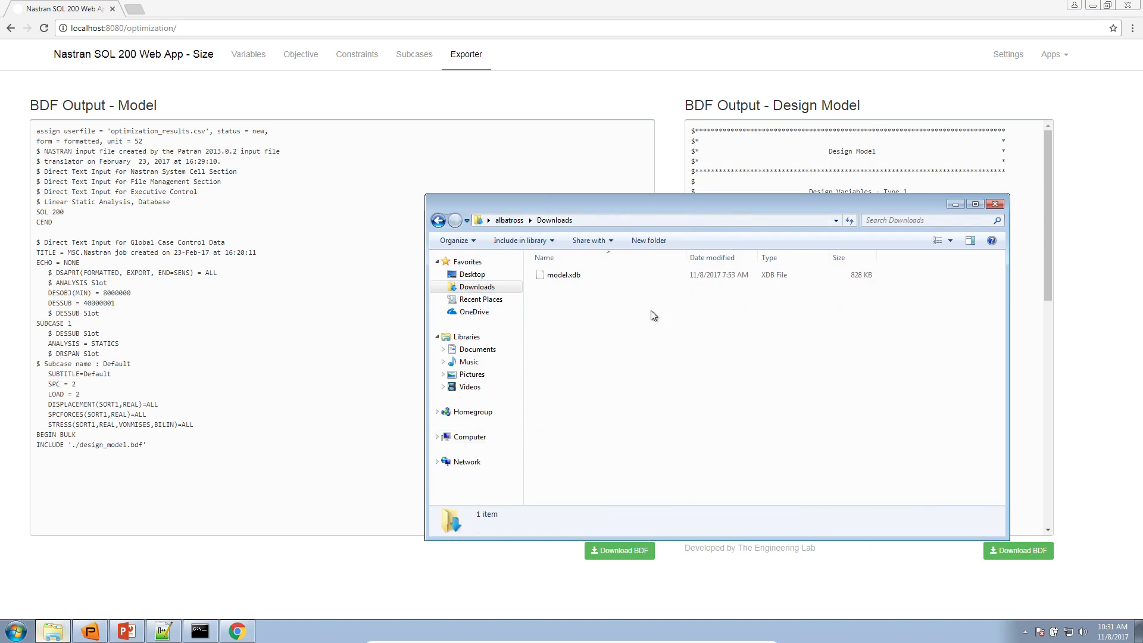
{"action": "left_click", "coordinate": [658, 278]}
{"action": "key", "text": "Delete"}
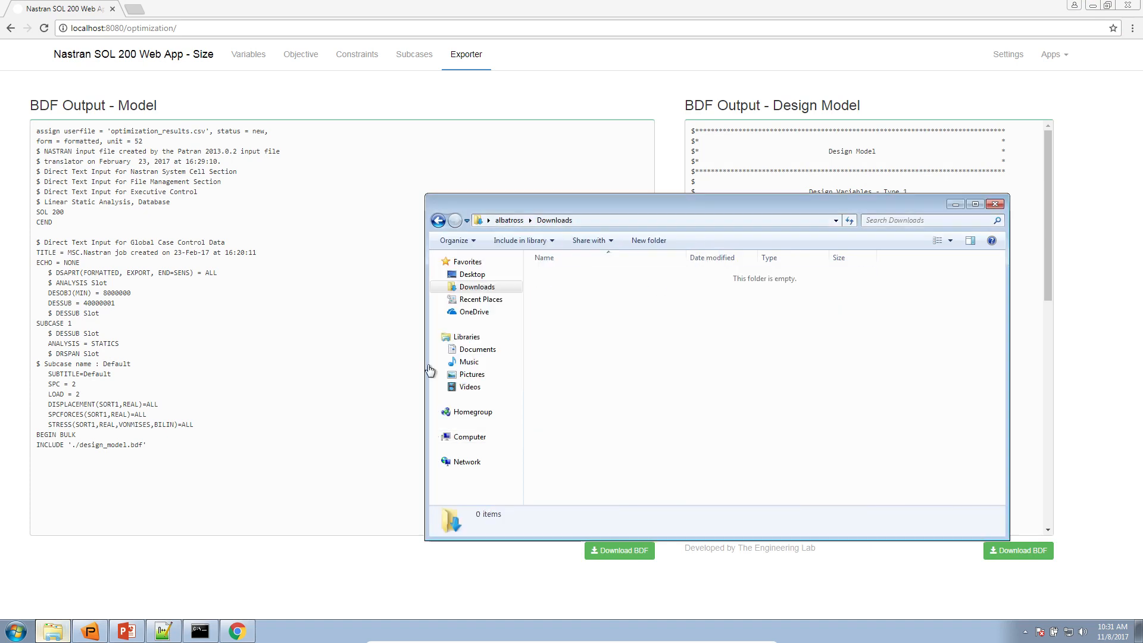
{"action": "key", "text": "alt+F4"}
Download the model BDF from the web app and open model.bdf in Notepad++ to review its case control and bulk data
{"action": "left_click", "coordinate": [619, 550]}
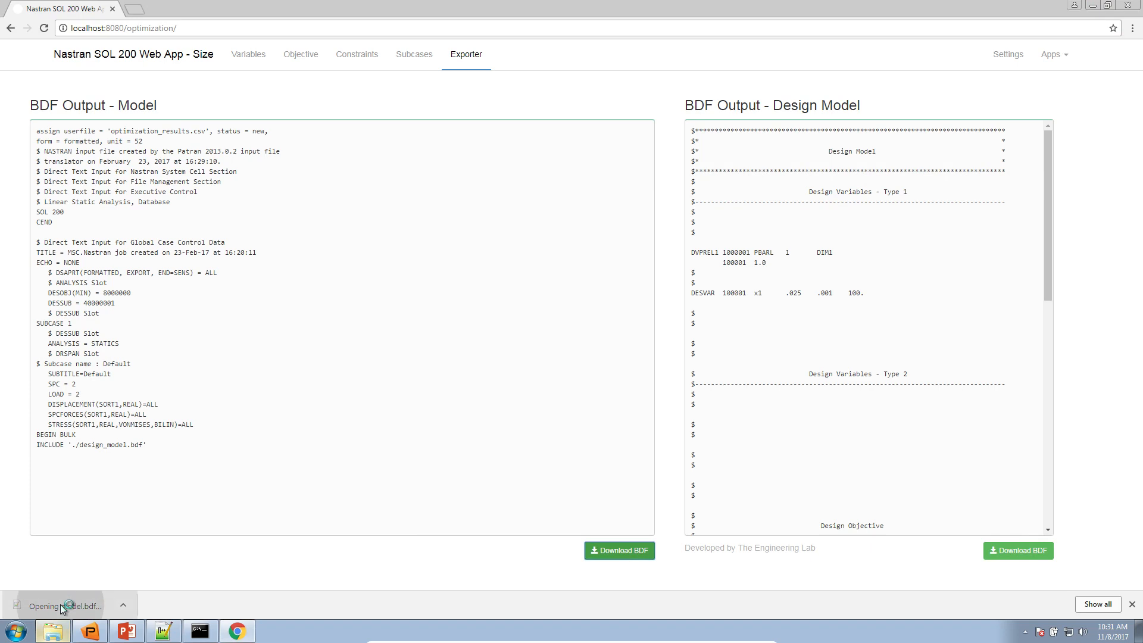
{"action": "left_click", "coordinate": [63, 606]}
{"action": "scroll", "coordinate": [738, 201], "scroll_direction": "down", "scroll_amount": 11}
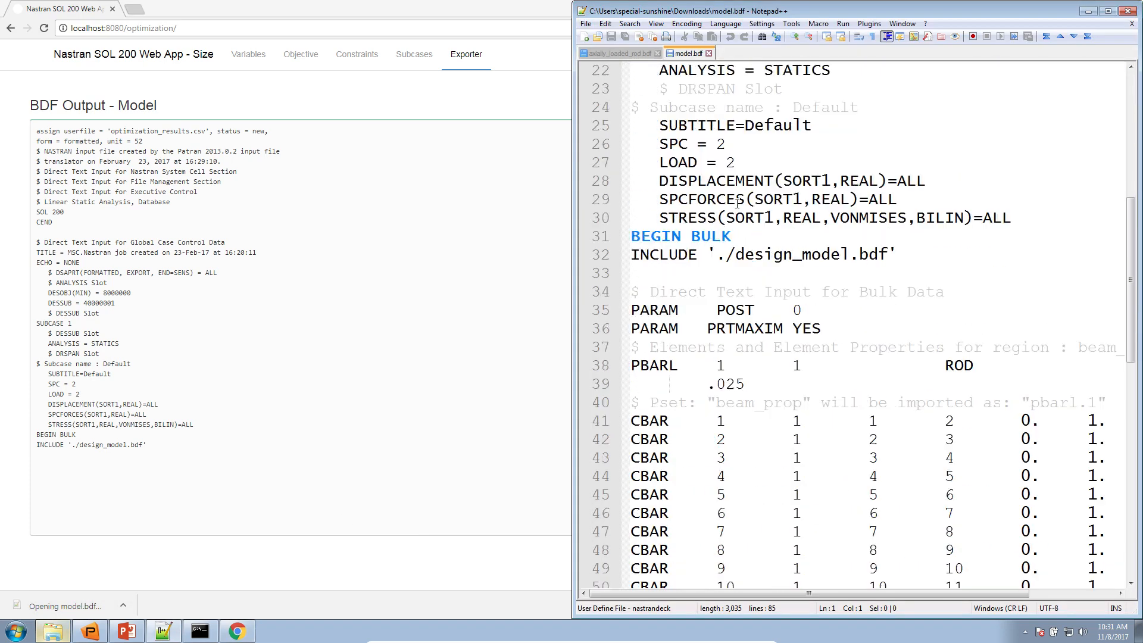
{"action": "scroll", "coordinate": [737, 205], "scroll_direction": "up", "scroll_amount": 11}
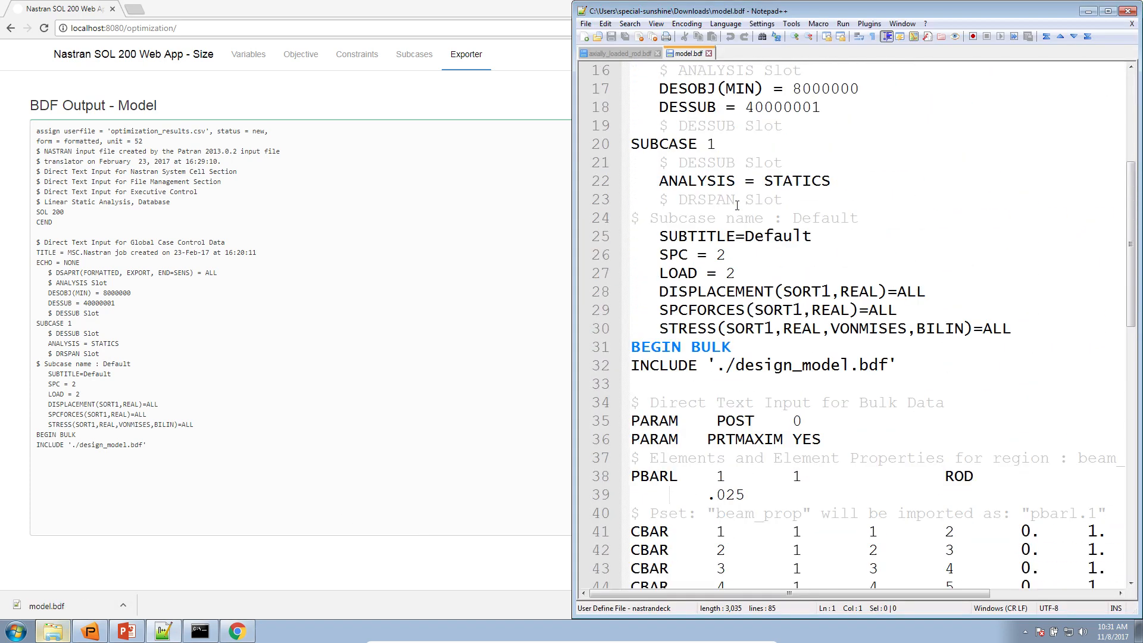
{"action": "scroll", "coordinate": [730, 220], "scroll_direction": "down", "scroll_amount": 18}
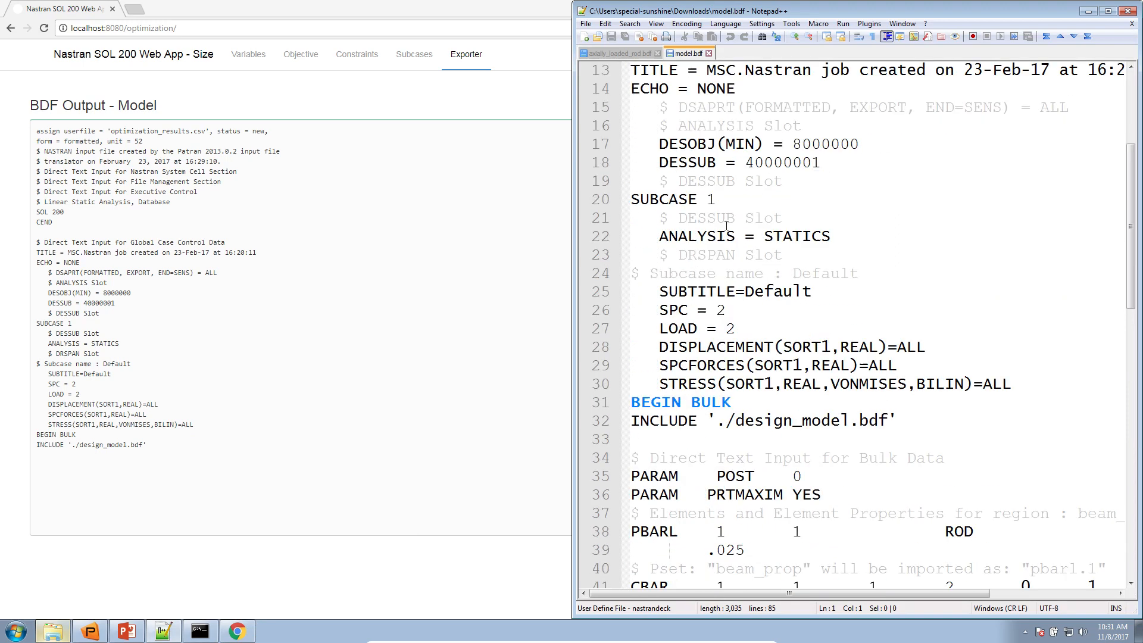
{"action": "scroll", "coordinate": [727, 226], "scroll_direction": "down", "scroll_amount": 1}
{"action": "left_click_drag", "start_coordinate": [726, 199], "coordinate": [796, 547]}
{"action": "left_click", "coordinate": [298, 463]}
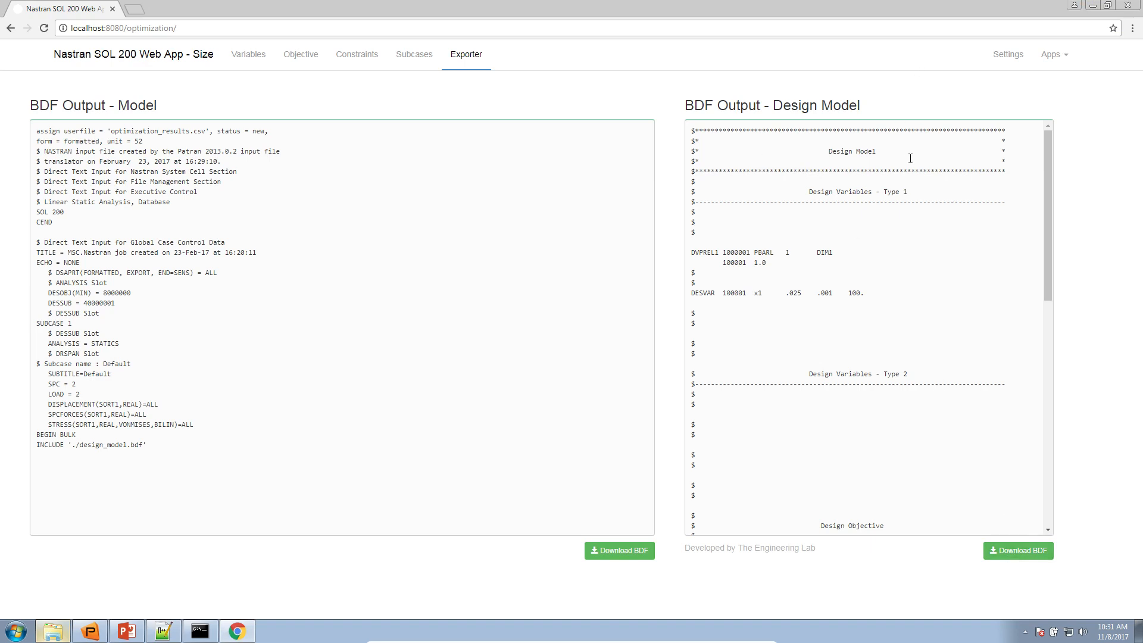
Review the DVPREL1 and DESVAR entries in the exported design model output
{"action": "scroll", "coordinate": [922, 269], "scroll_direction": "down", "scroll_amount": 4}
{"action": "scroll", "coordinate": [923, 269], "scroll_direction": "up", "scroll_amount": 4}
{"action": "left_click_drag", "start_coordinate": [842, 266], "coordinate": [687, 256]}
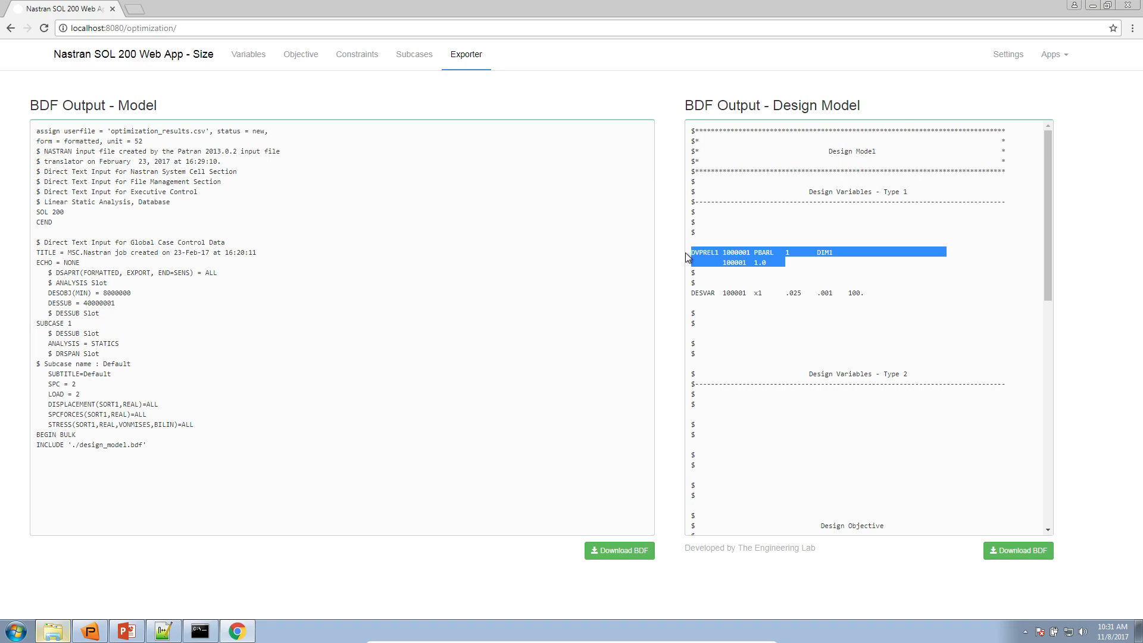
{"action": "triple_click", "coordinate": [706, 291]}
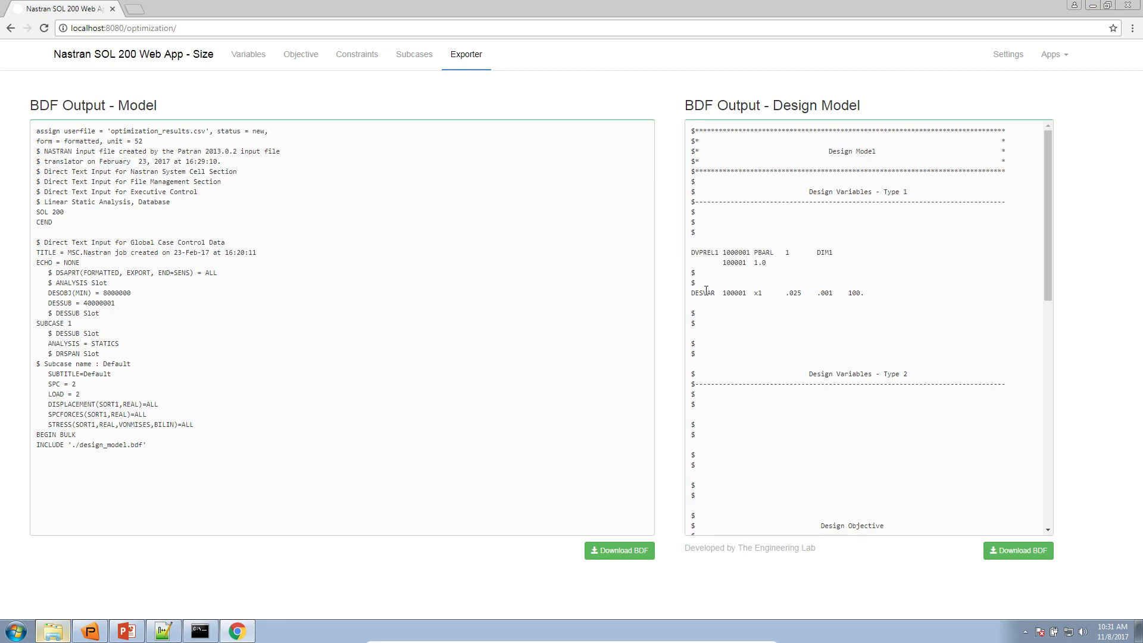
Review the DRESP1 objective and stress constraint entries, DCONSTR, DCONADD and optimization control settings in the design model output
{"action": "scroll", "coordinate": [706, 291], "scroll_direction": "down", "scroll_amount": 6}
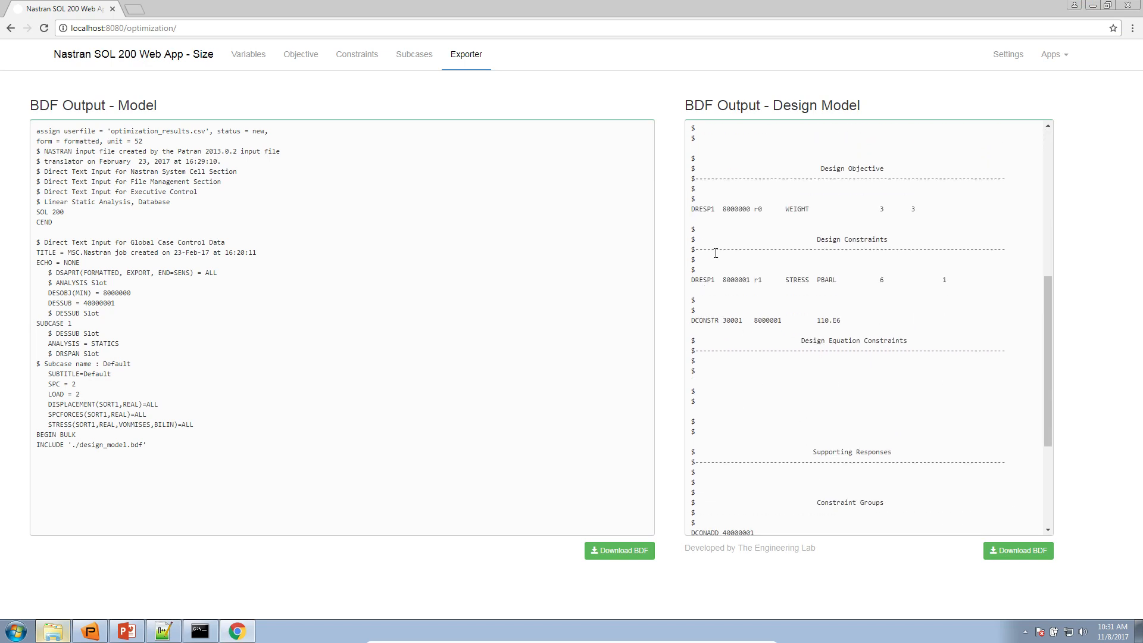
{"action": "triple_click", "coordinate": [725, 208]}
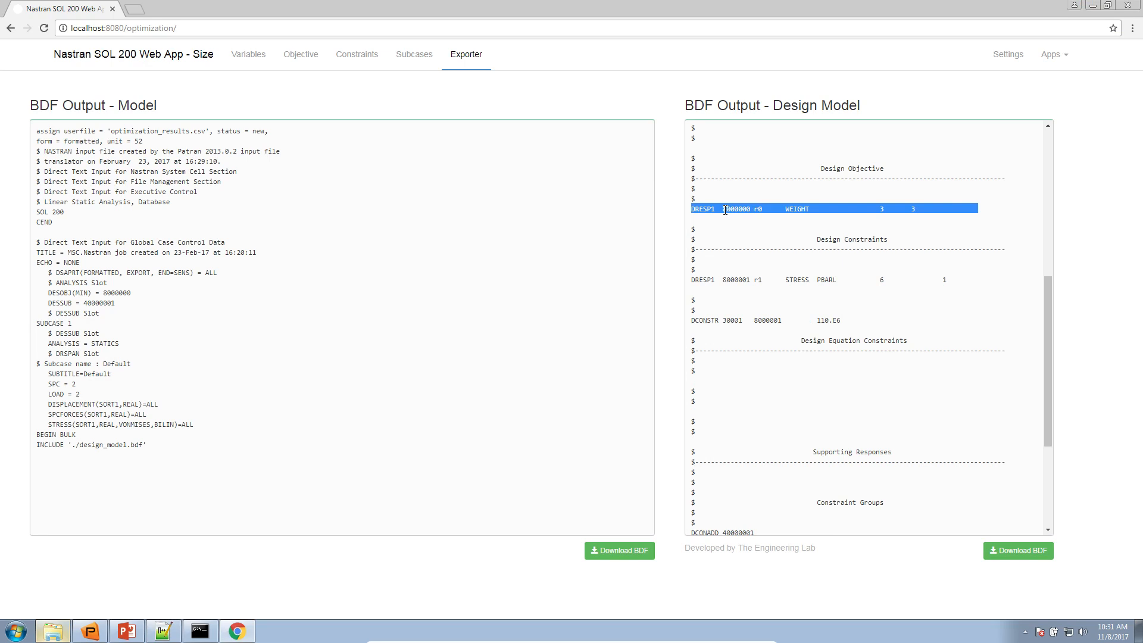
{"action": "double_click", "coordinate": [732, 280]}
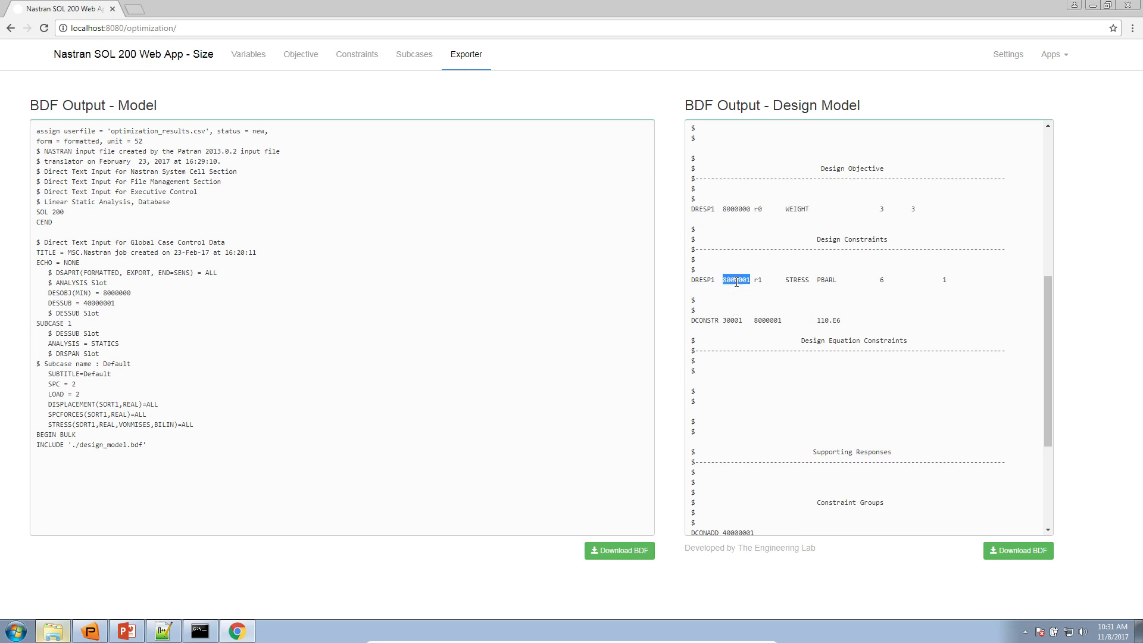
{"action": "double_click", "coordinate": [767, 321]}
{"action": "scroll", "coordinate": [771, 326], "scroll_direction": "down", "scroll_amount": 3}
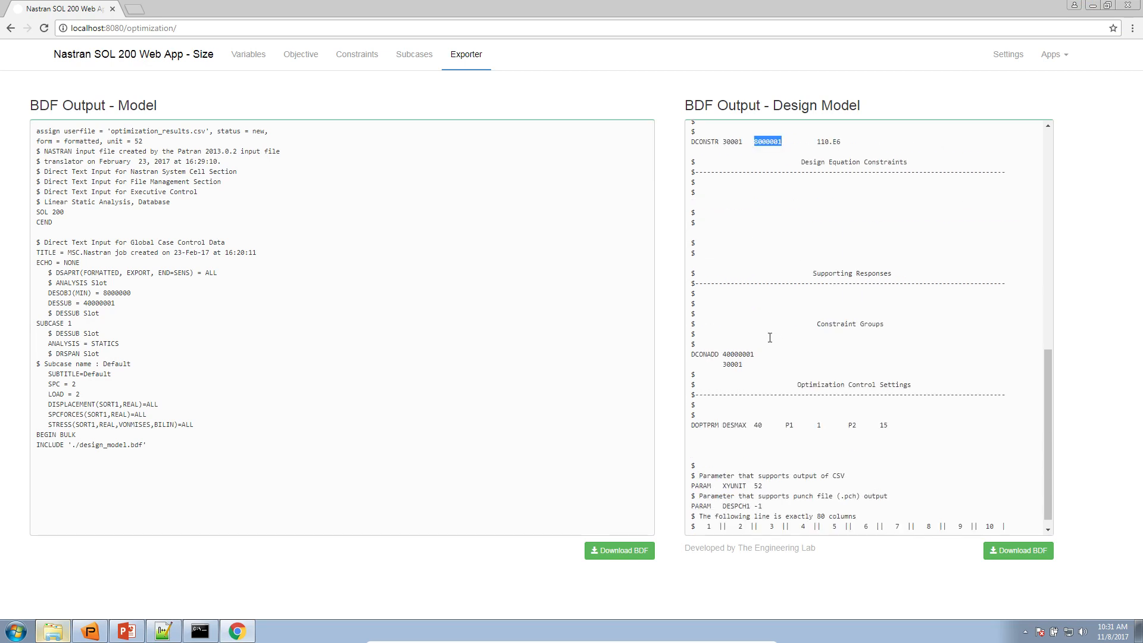
Download the design model BDF from the web app and bring up the Downloads folder on the desktop
{"action": "left_click", "coordinate": [1034, 553]}
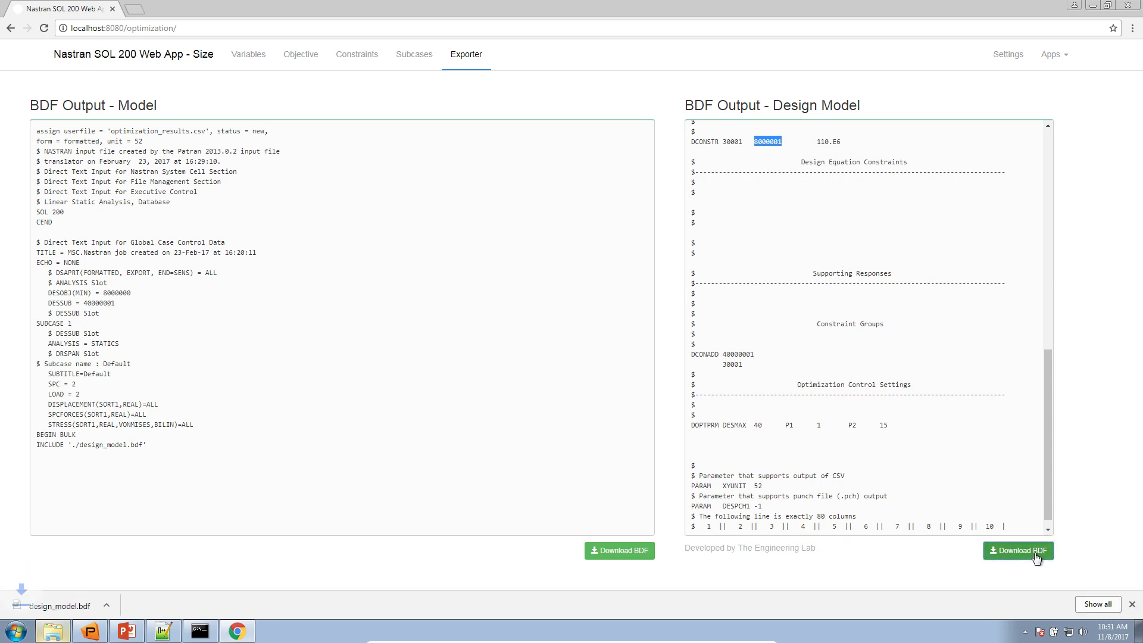
{"action": "left_click", "coordinate": [1137, 629]}
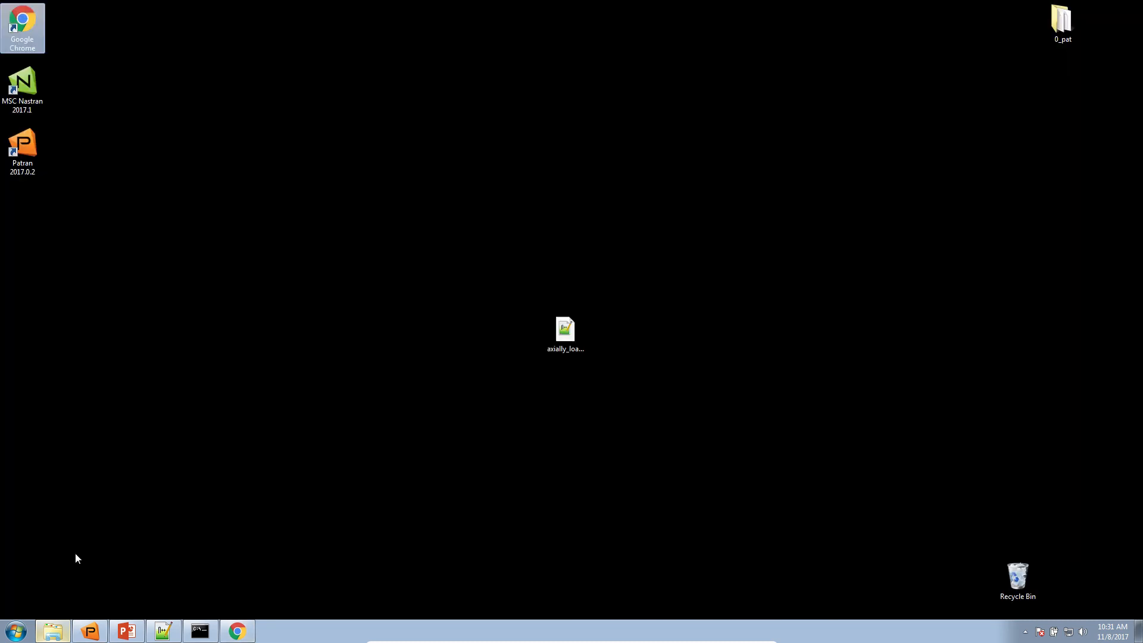
{"action": "left_click", "coordinate": [54, 631]}
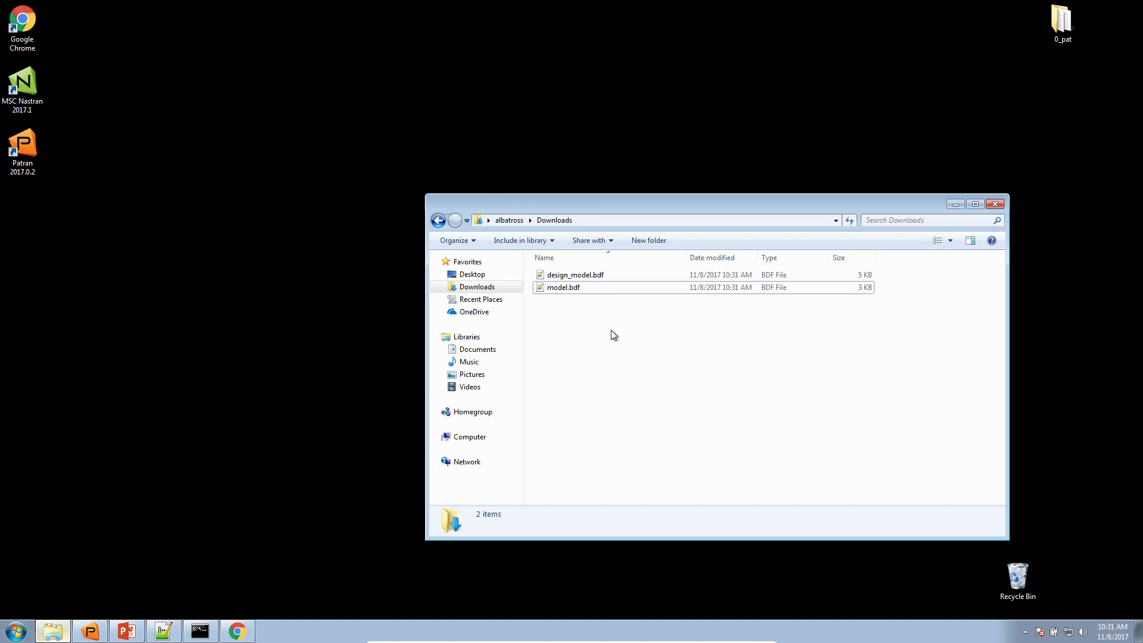
Launch MSC Nastran 2017.1 and run the optimization with model.bdf from the Downloads folder as the input file
{"action": "double_click", "coordinate": [22, 90]}
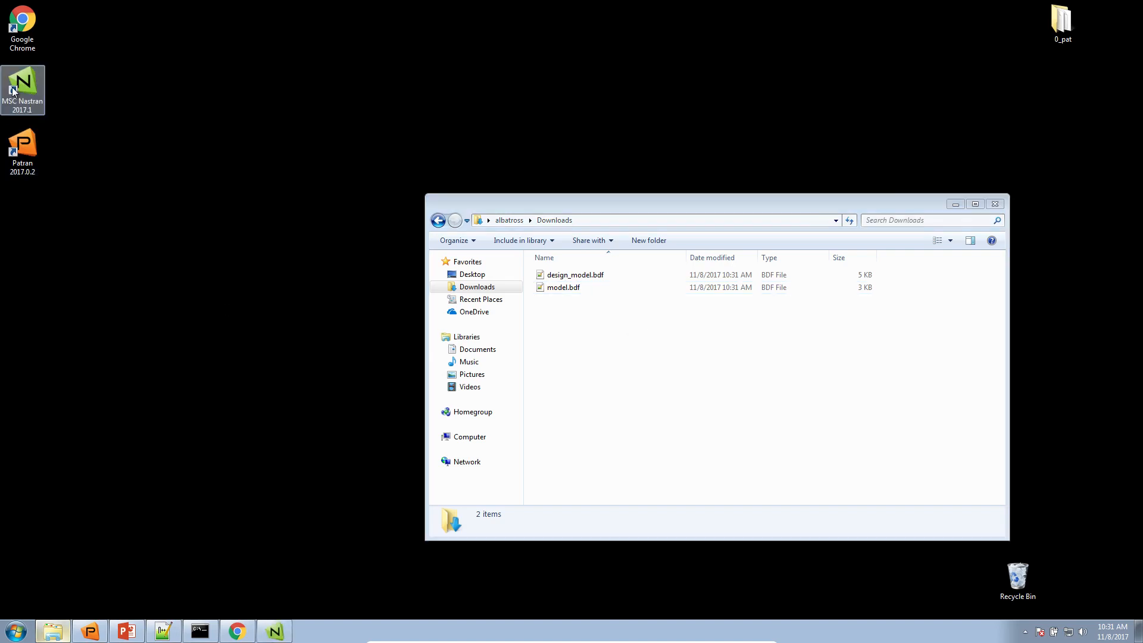
{"action": "double_click", "coordinate": [241, 94]}
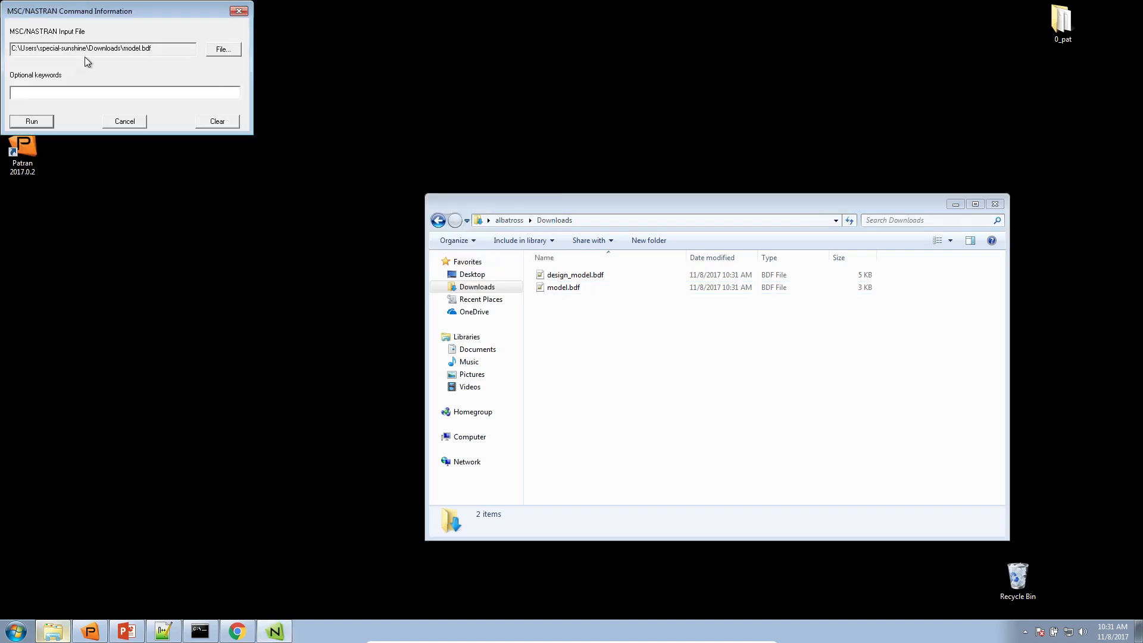
{"action": "left_click", "coordinate": [25, 120]}
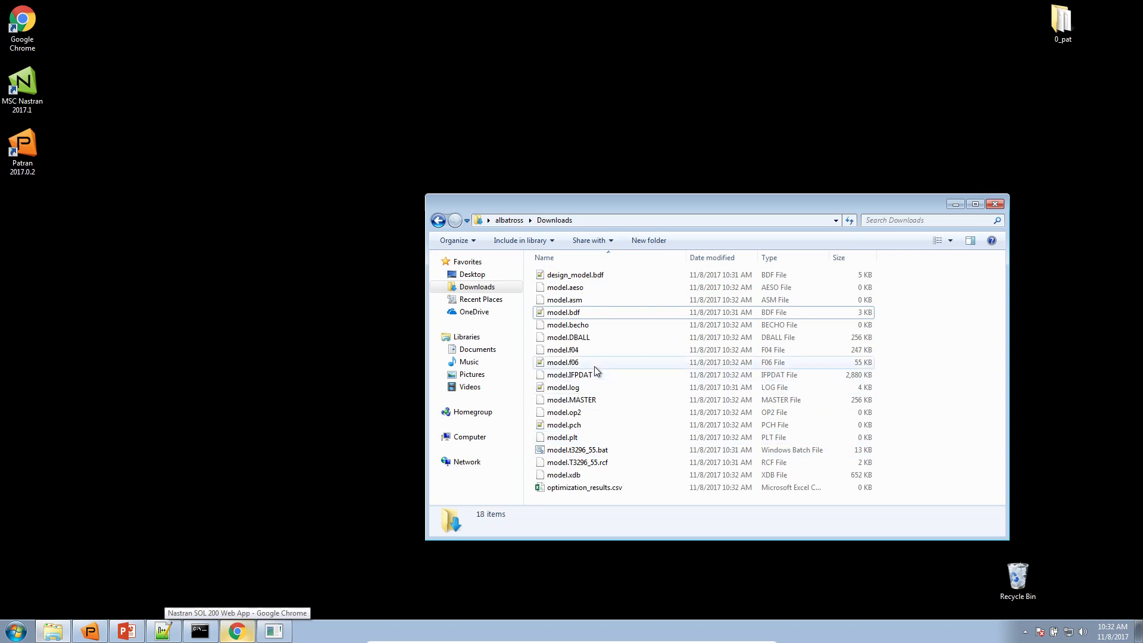
Open the model.f06 result file from the Downloads folder in Notepad++ and maximize the editor window
{"action": "left_click", "coordinate": [568, 329]}
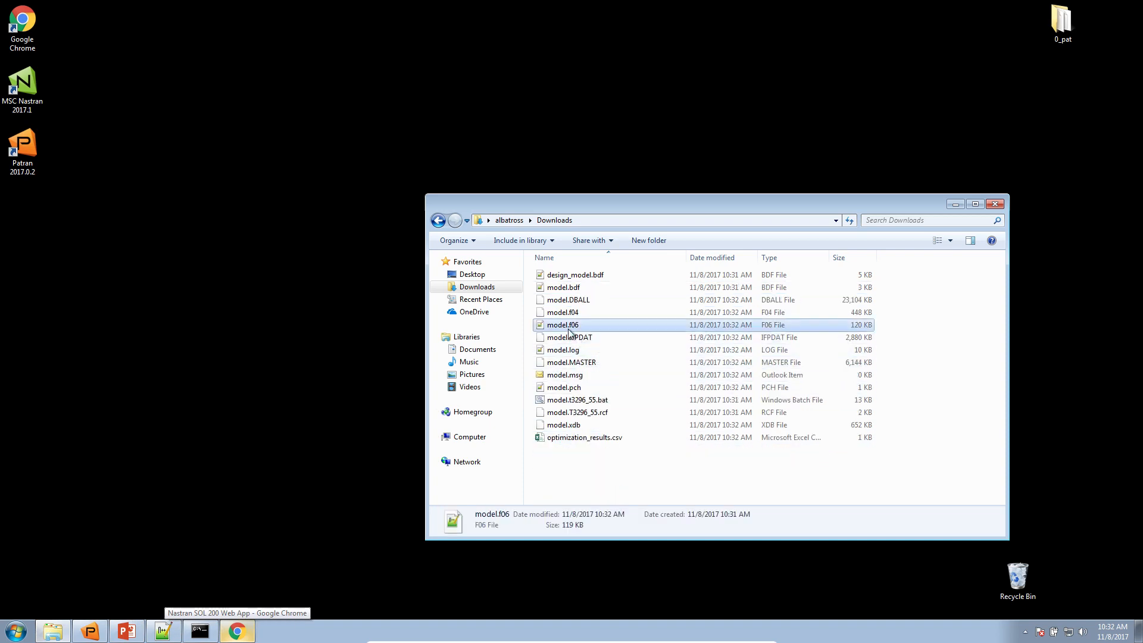
{"action": "right_click", "coordinate": [569, 328]}
{"action": "left_click", "coordinate": [616, 349]}
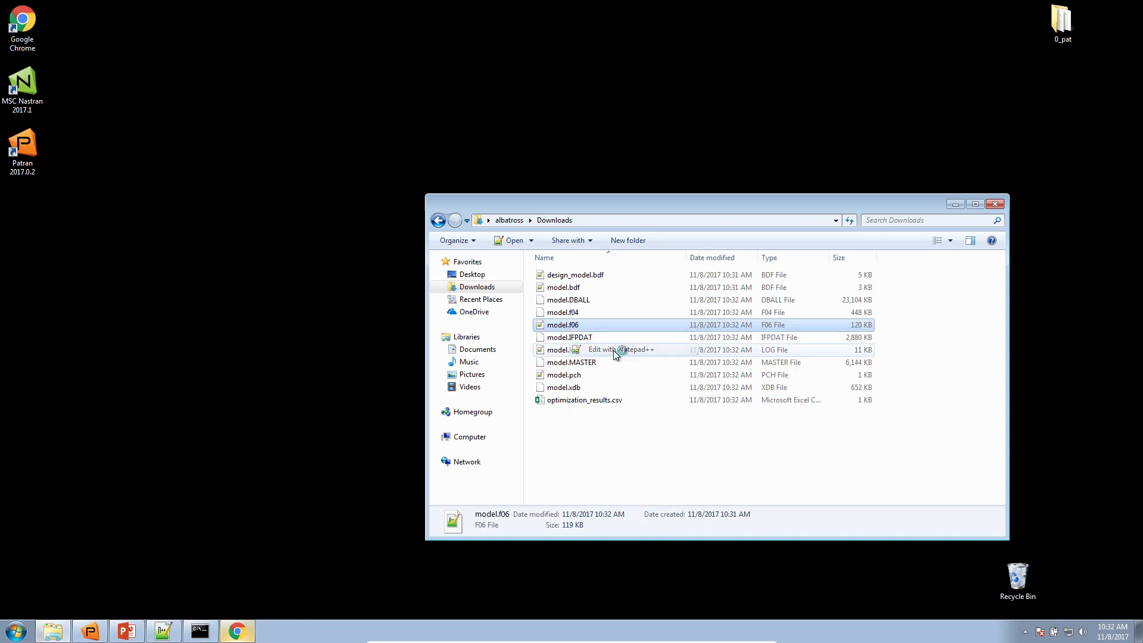
{"action": "double_click", "coordinate": [968, 9]}
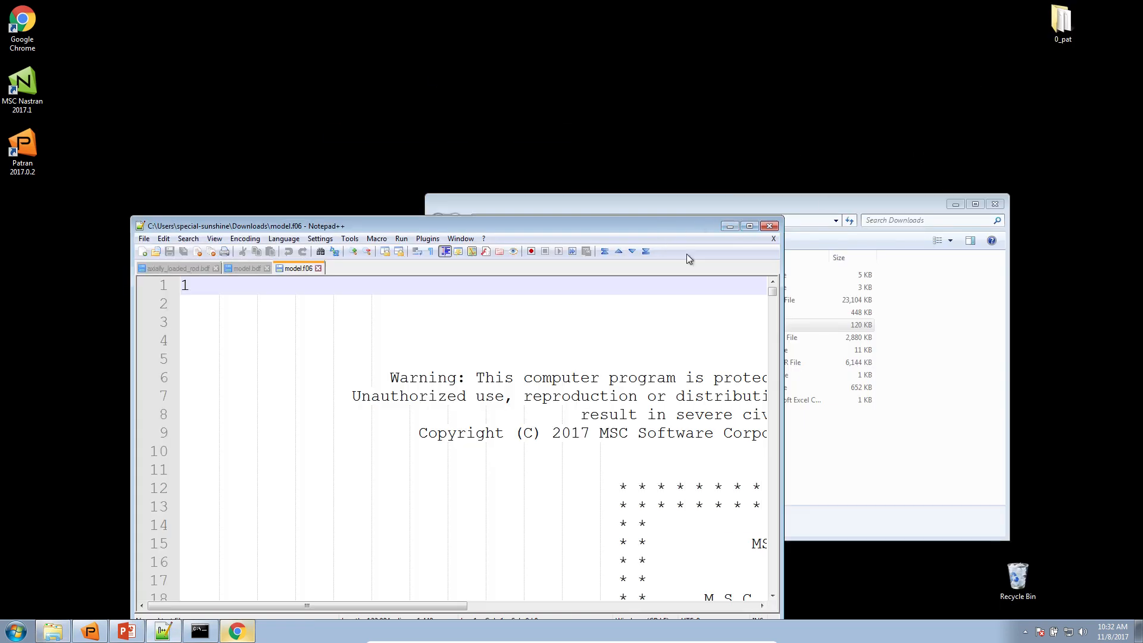
{"action": "left_click", "coordinate": [749, 226]}
Examine the convergence summary, the objective and maximum constraint history, and the design variable history near the end of model.f06
{"action": "left_click_drag", "start_coordinate": [1134, 77], "coordinate": [1134, 578]}
{"action": "left_click", "coordinate": [186, 576]}
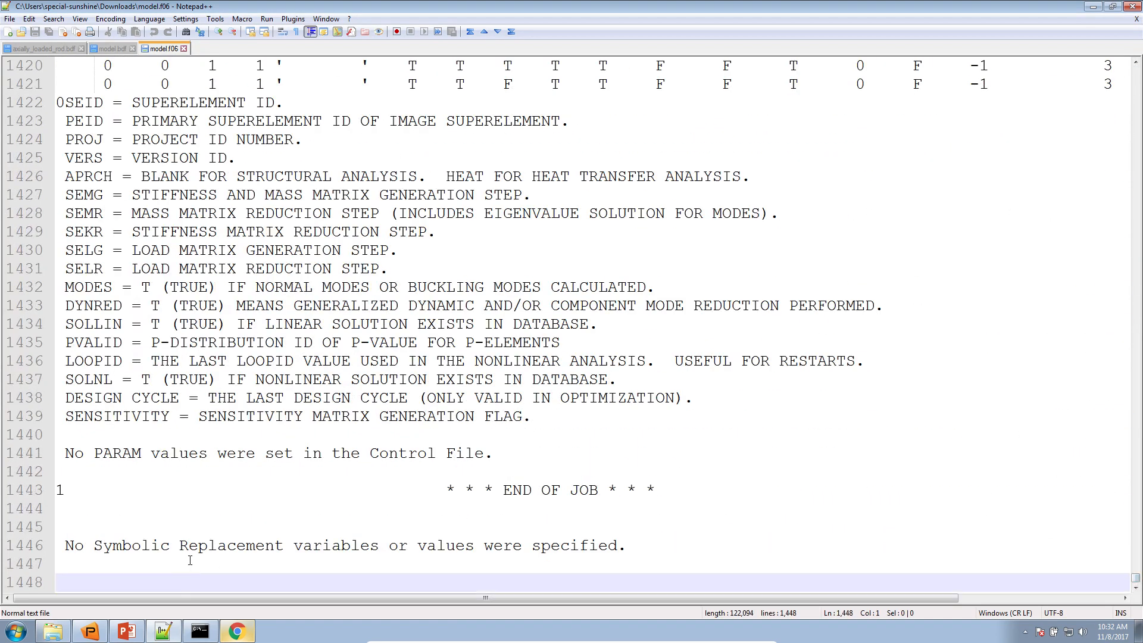
{"action": "scroll", "coordinate": [194, 545], "scroll_direction": "up", "scroll_amount": 13}
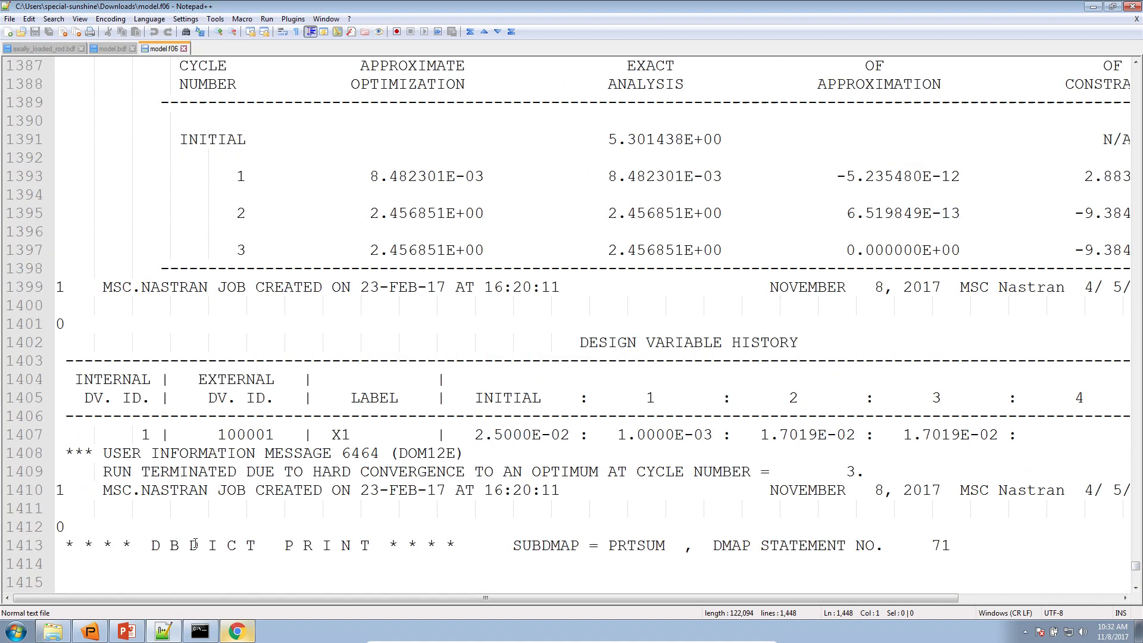
{"action": "scroll", "coordinate": [269, 409], "scroll_direction": "down", "scroll_amount": 3, "text": "ctrl"}
{"action": "scroll", "coordinate": [303, 216], "scroll_direction": "up", "scroll_amount": 4}
{"action": "left_click_drag", "start_coordinate": [319, 151], "coordinate": [807, 140]}
{"action": "scroll", "coordinate": [592, 294], "scroll_direction": "down", "scroll_amount": 5}
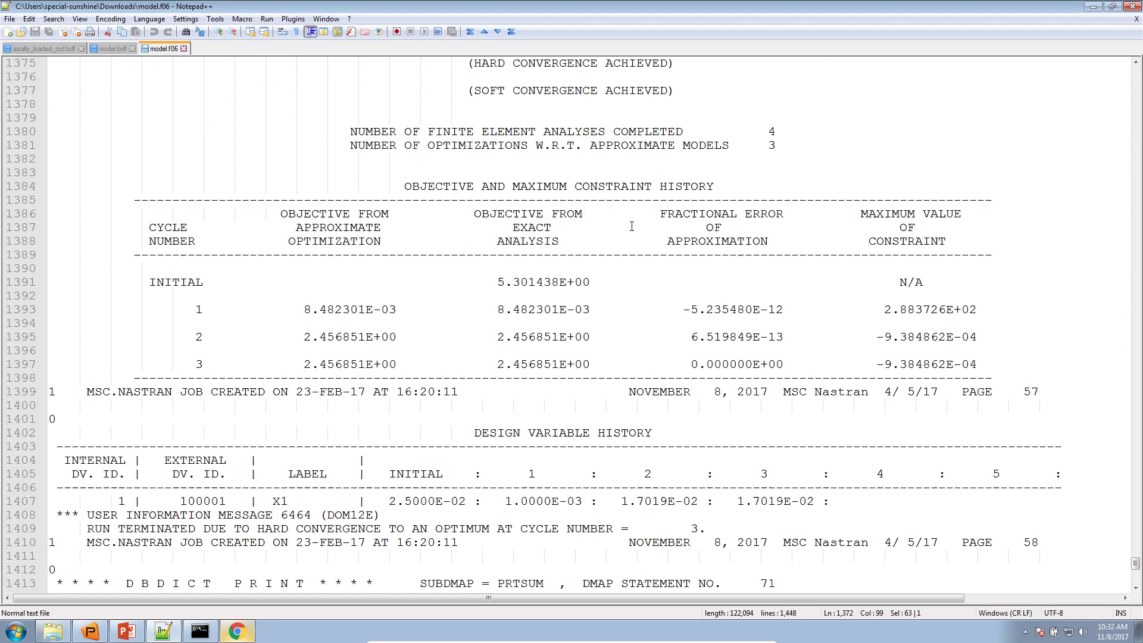
{"action": "left_click_drag", "start_coordinate": [806, 405], "coordinate": [135, 92]}
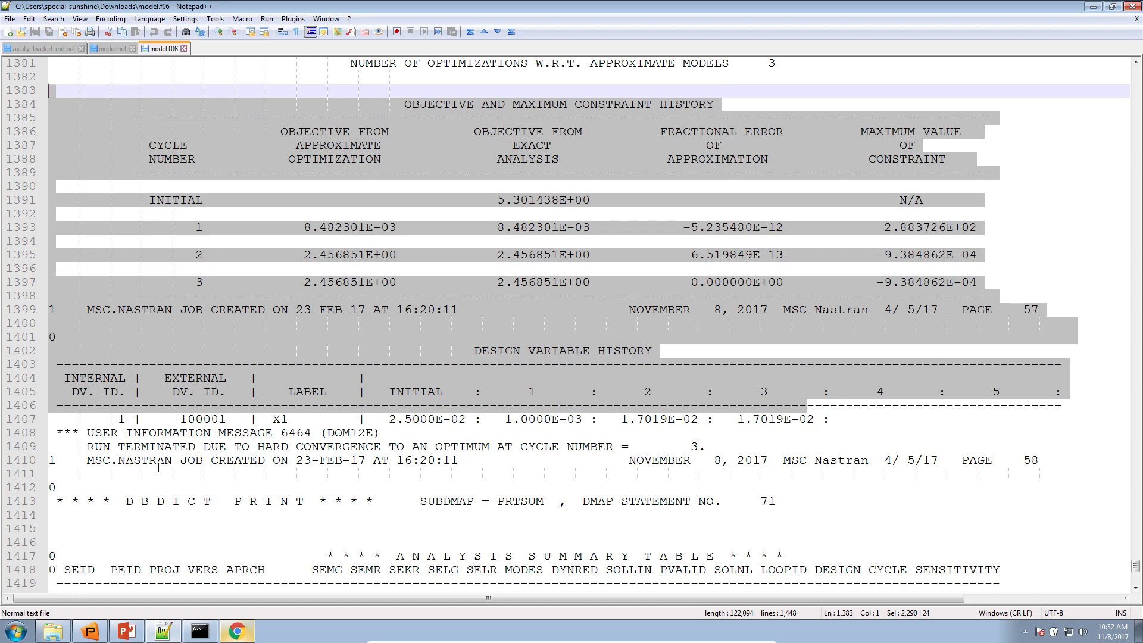
{"action": "left_click_drag", "start_coordinate": [87, 446], "coordinate": [457, 457]}
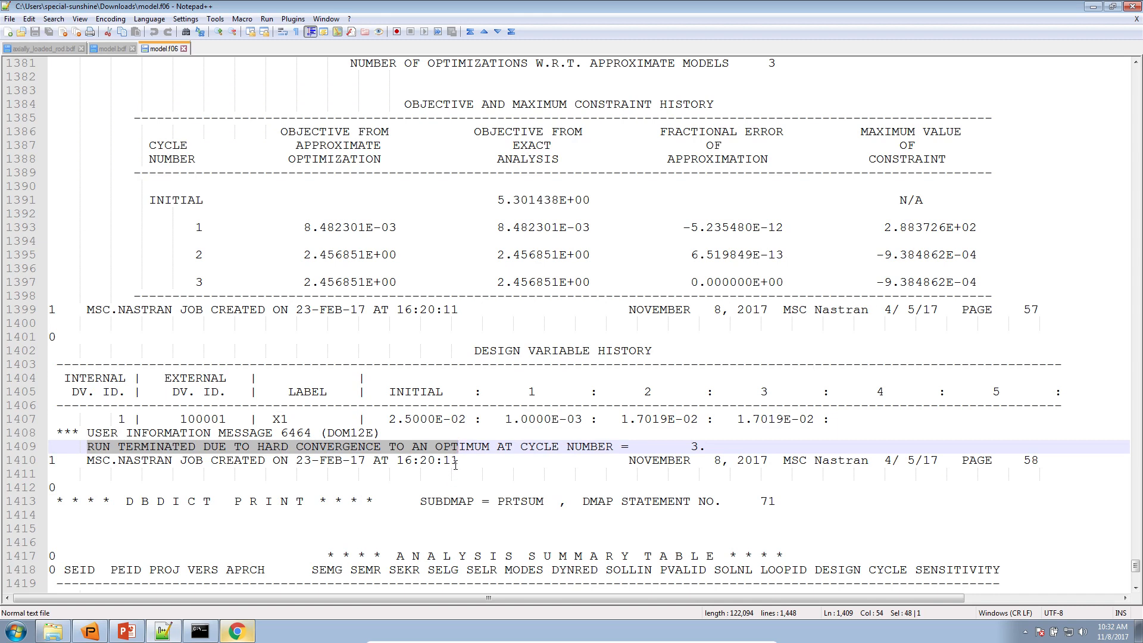
Return to the web app in Chrome, dismiss the download notice and open the Plots app
{"action": "left_click", "coordinate": [235, 633]}
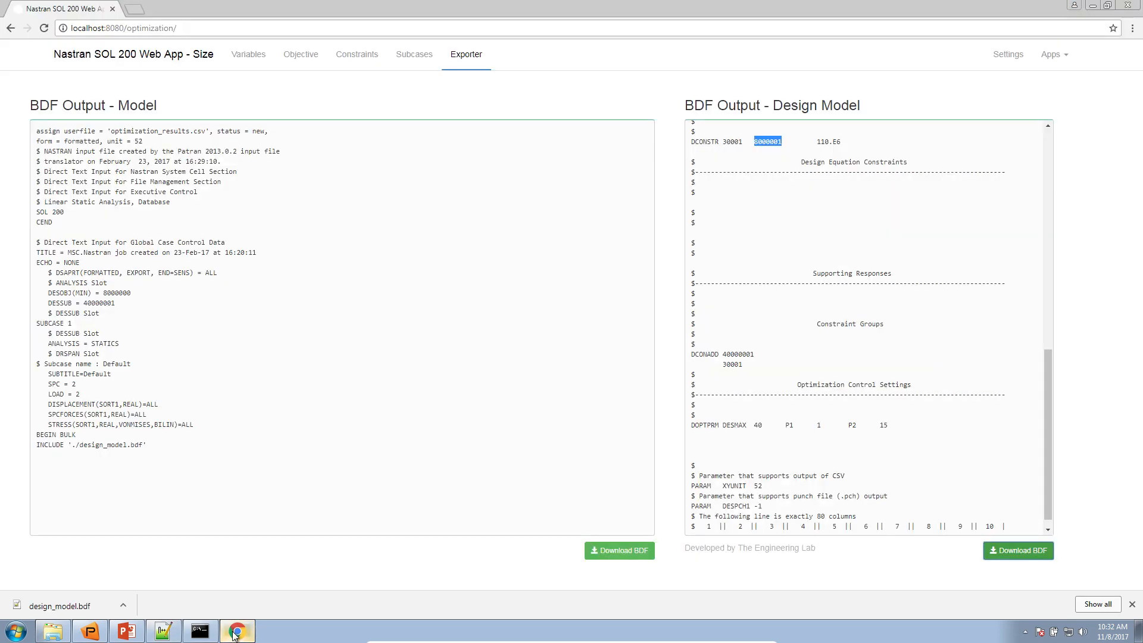
{"action": "left_click", "coordinate": [1131, 605]}
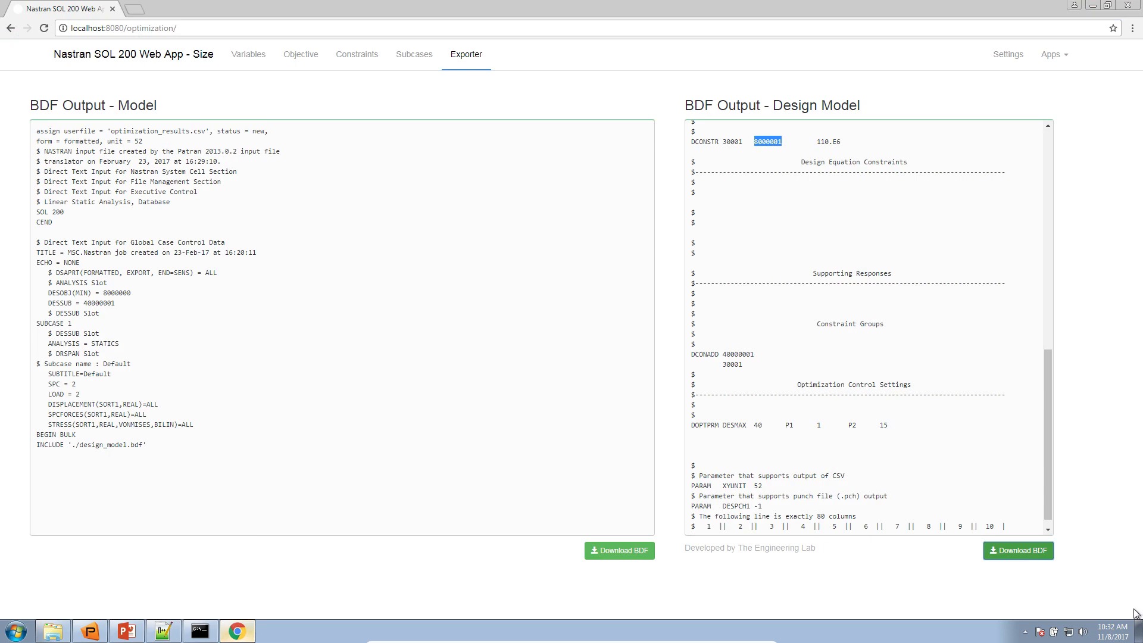
{"action": "triple_click", "coordinate": [1059, 187]}
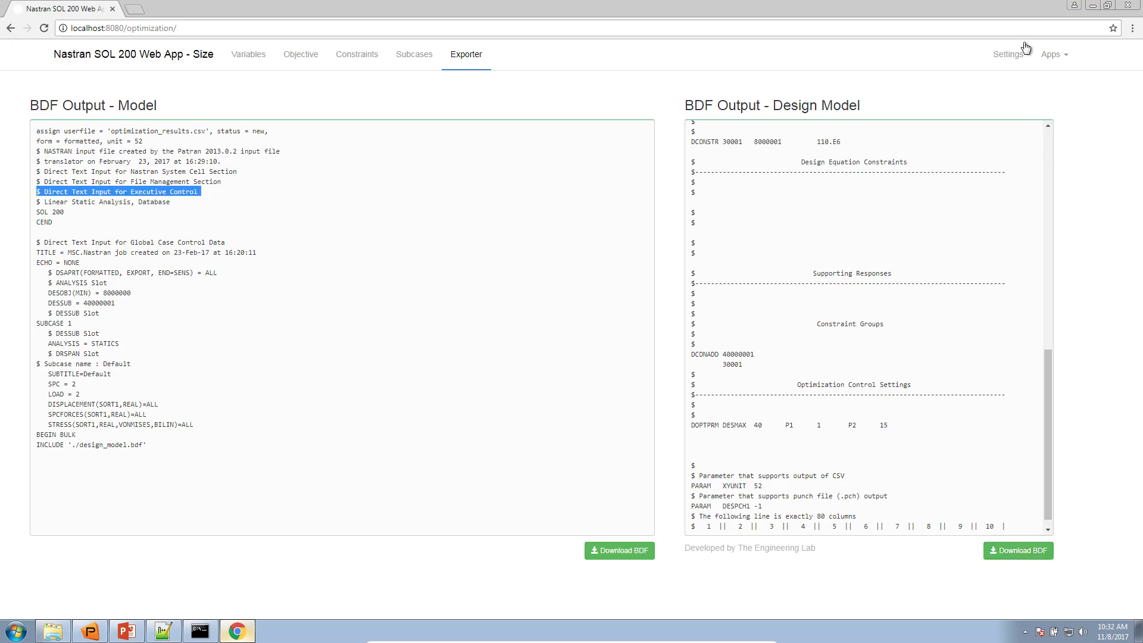
{"action": "left_click", "coordinate": [1049, 59]}
{"action": "left_click", "coordinate": [1017, 144]}
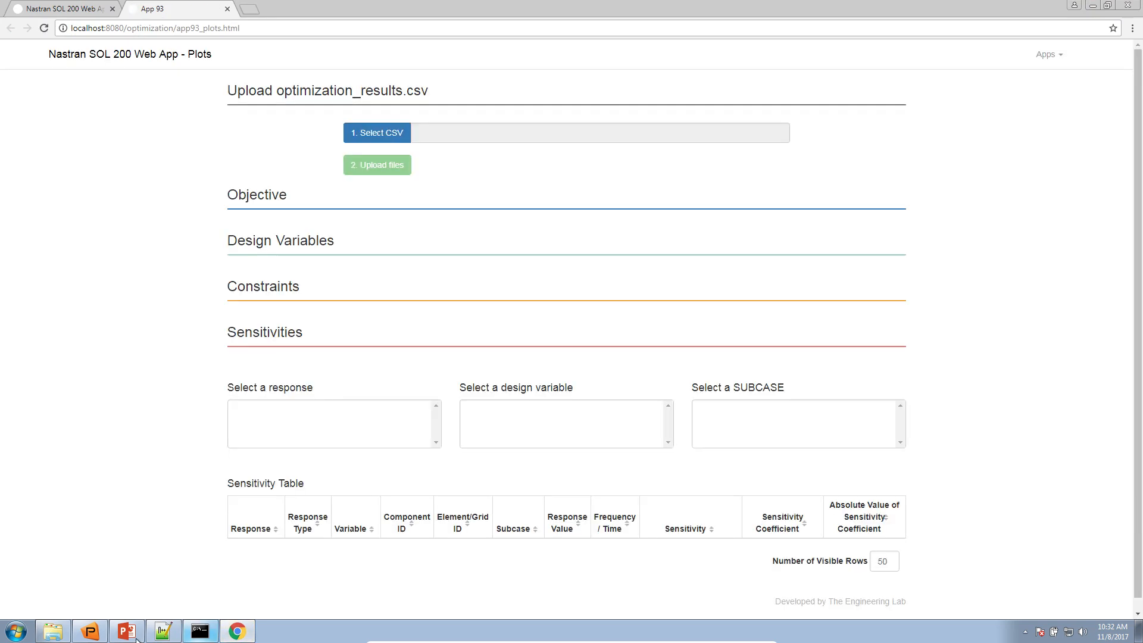
Locate optimization_results.csv in the Downloads folder and upload it to the Plots app
{"action": "left_click", "coordinate": [53, 632]}
{"action": "left_click", "coordinate": [577, 440]}
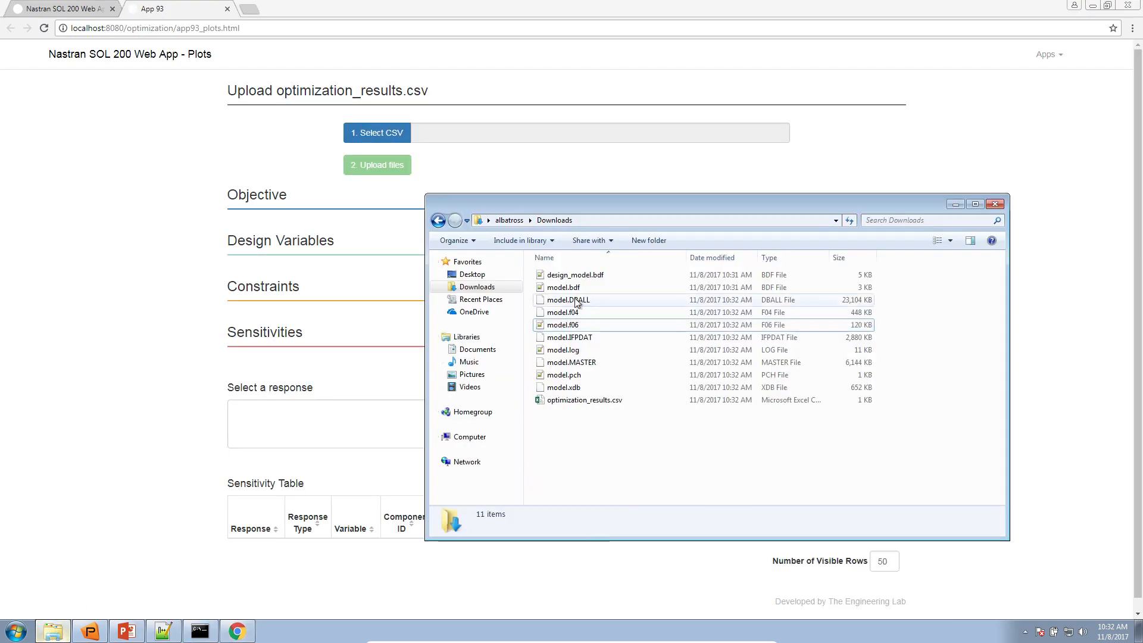
{"action": "left_click", "coordinate": [594, 402]}
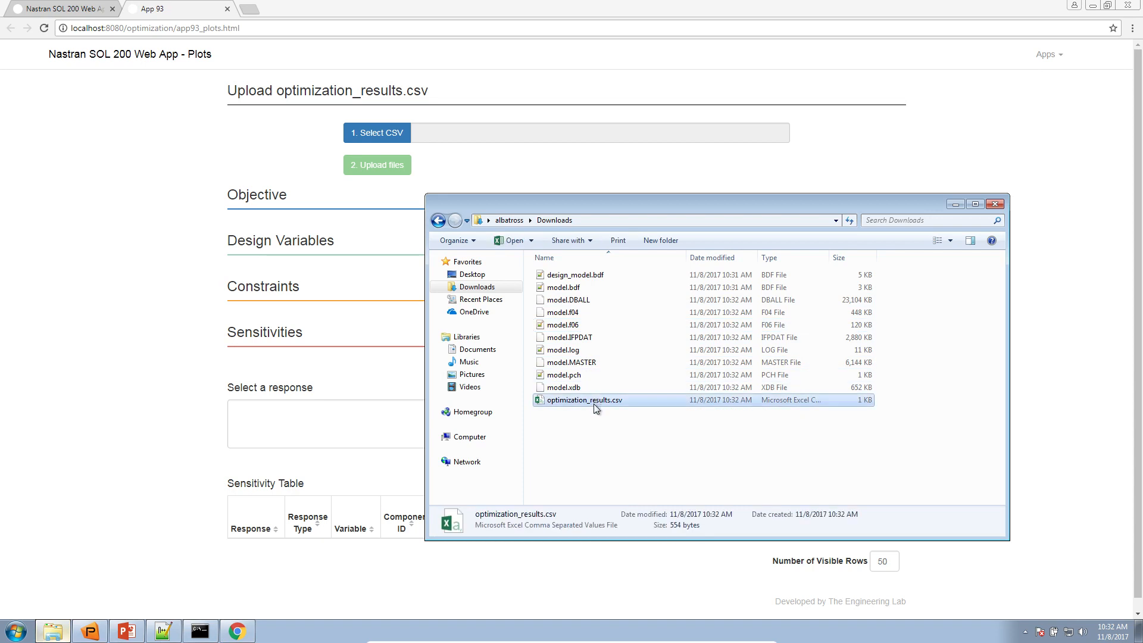
{"action": "left_click", "coordinate": [363, 136]}
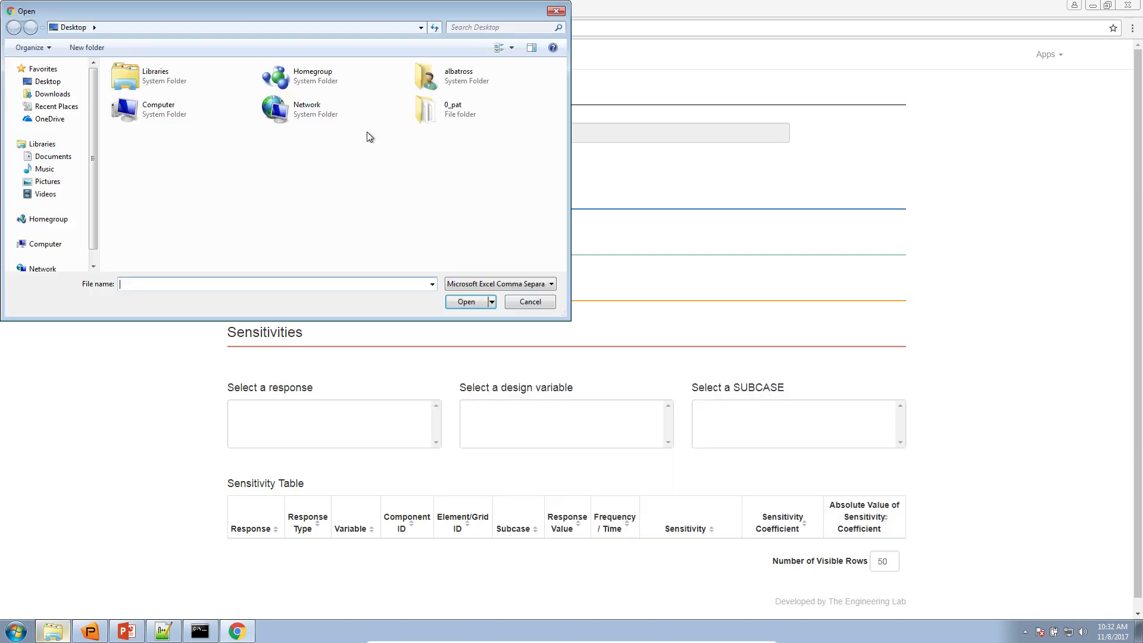
{"action": "left_click", "coordinate": [48, 94]}
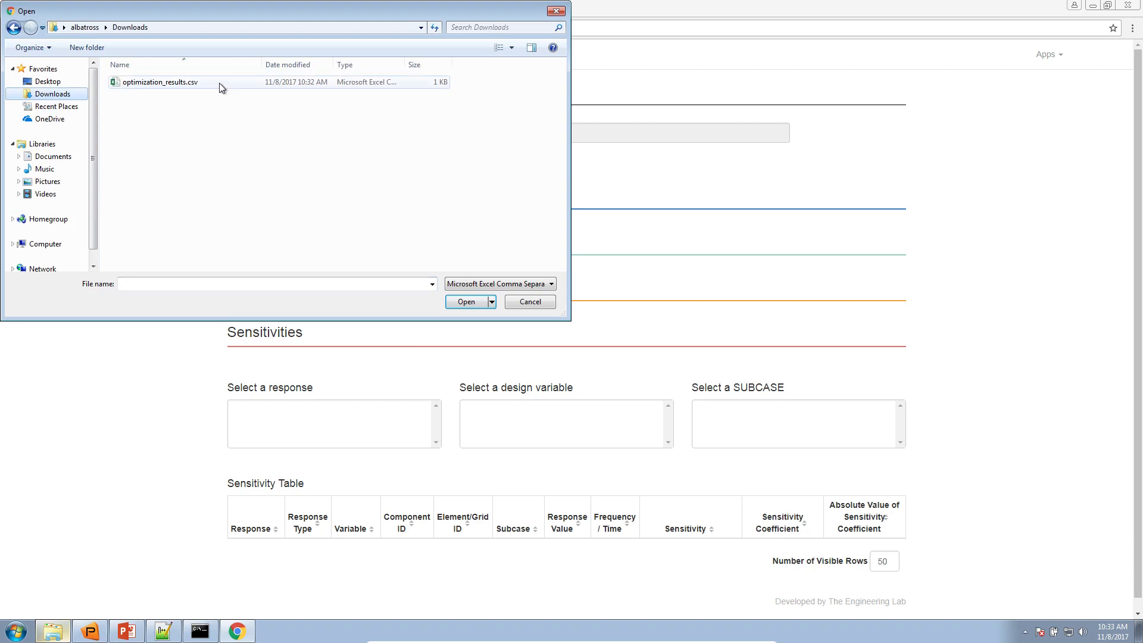
{"action": "double_click", "coordinate": [219, 84]}
{"action": "left_click", "coordinate": [388, 173]}
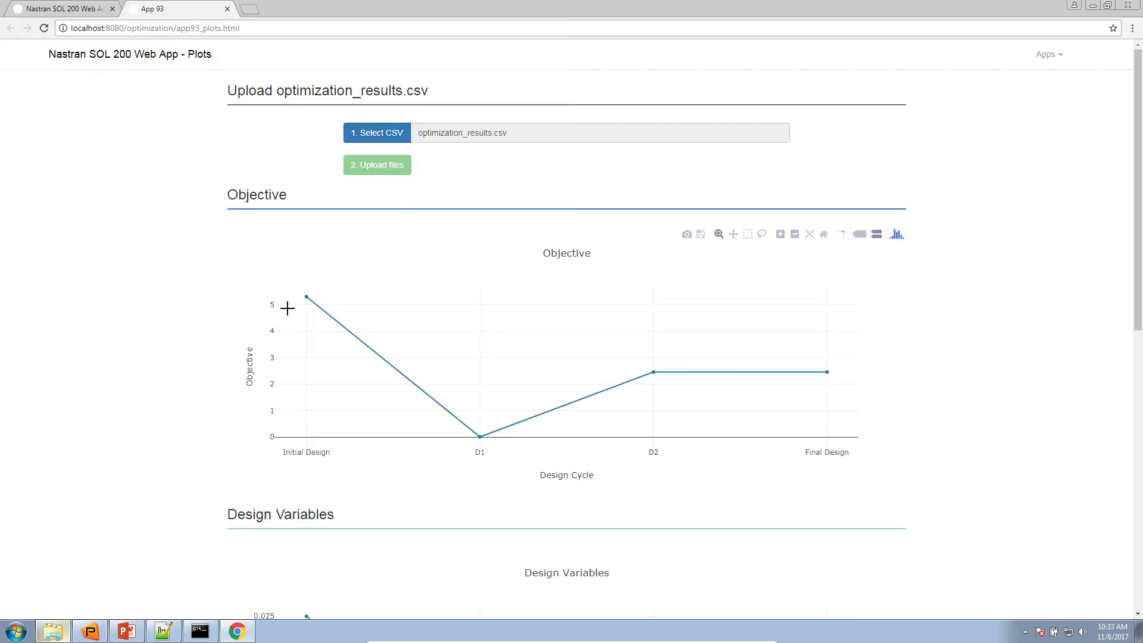
Inspect the objective plot at the initial, D1 and final designs, and the initial point of the design variables plot
{"action": "mouse_move", "coordinate": [301, 301]}
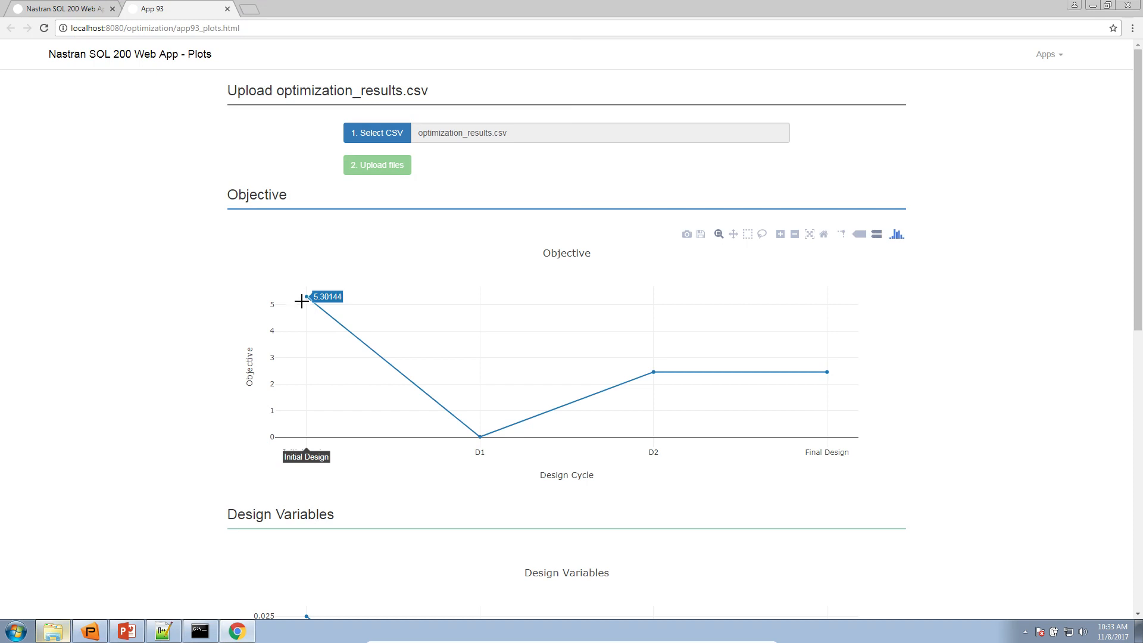
{"action": "mouse_move", "coordinate": [484, 436]}
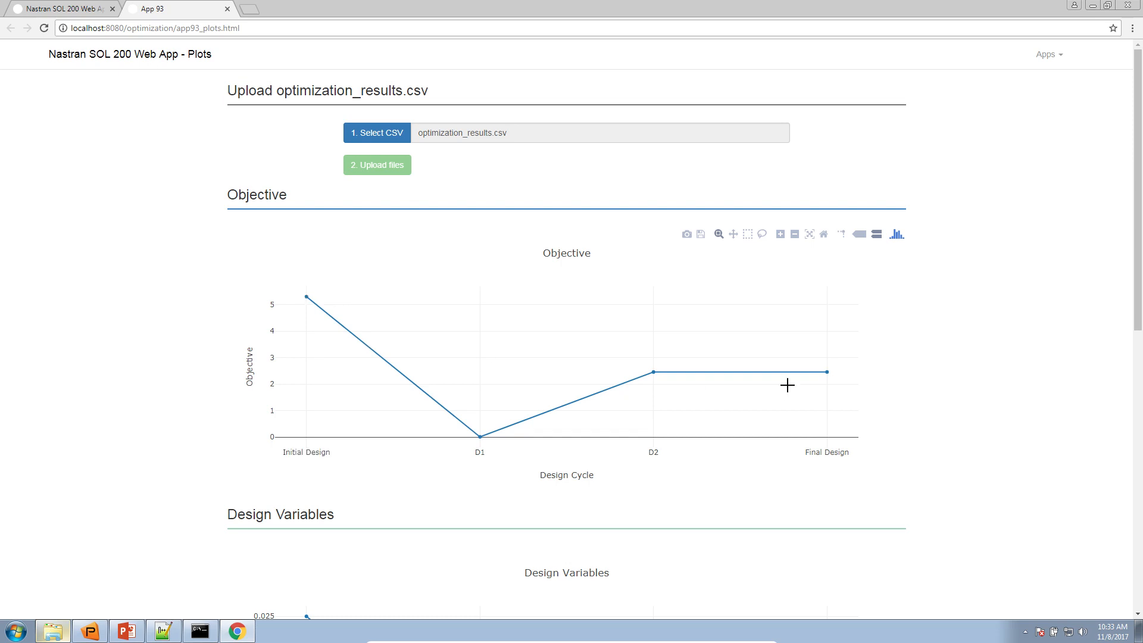
{"action": "mouse_move", "coordinate": [814, 375]}
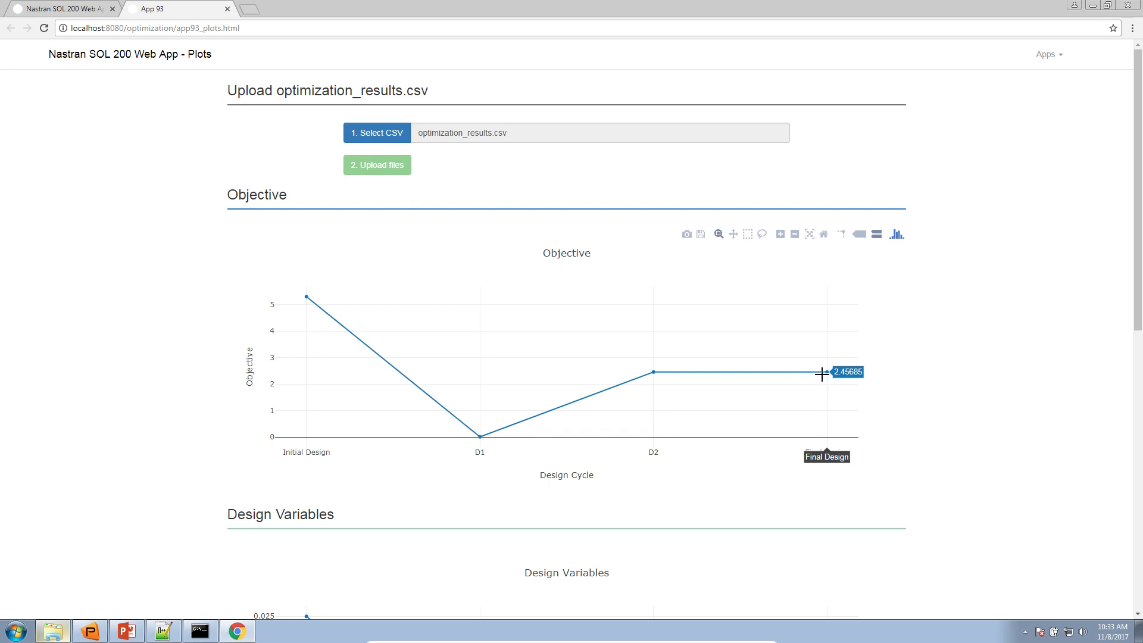
{"action": "scroll", "coordinate": [366, 417], "scroll_direction": "down", "scroll_amount": 5}
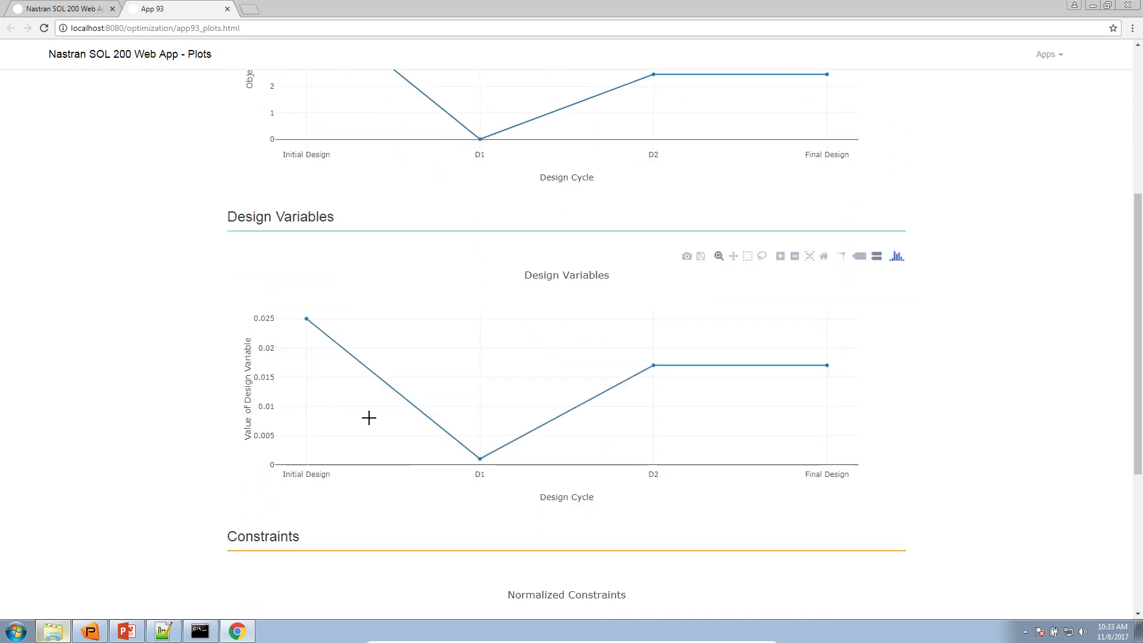
{"action": "mouse_move", "coordinate": [308, 322]}
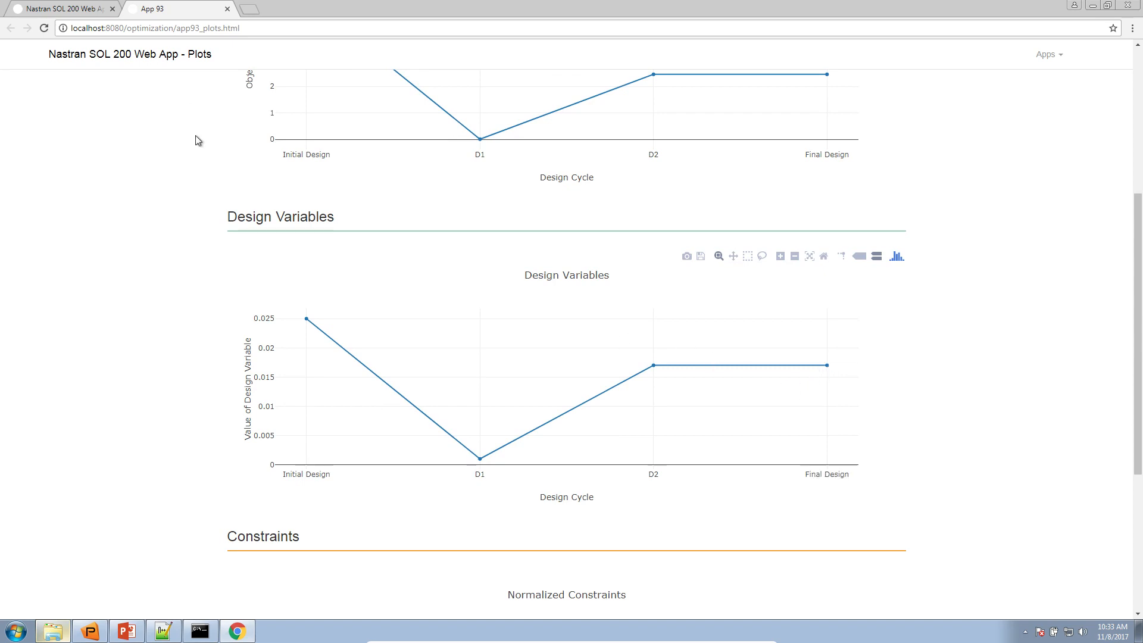
Return to the Exporter page, switch to the PowerPoint lecture notes, and show the Agenda slide before browsing the following slides
{"action": "left_click", "coordinate": [78, 11]}
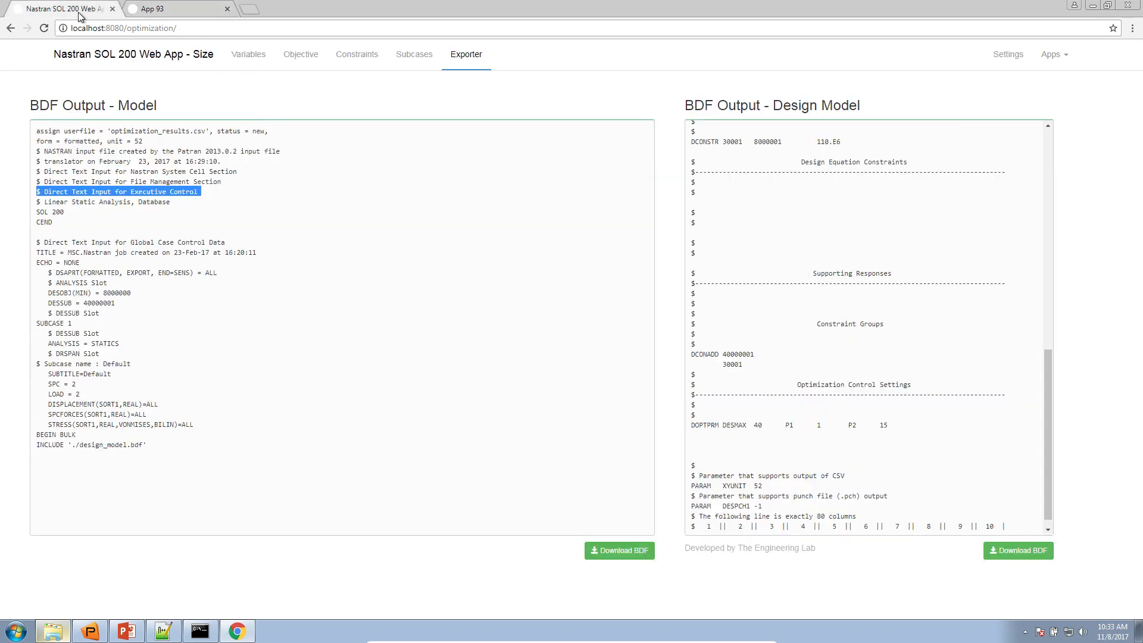
{"action": "left_click", "coordinate": [134, 629]}
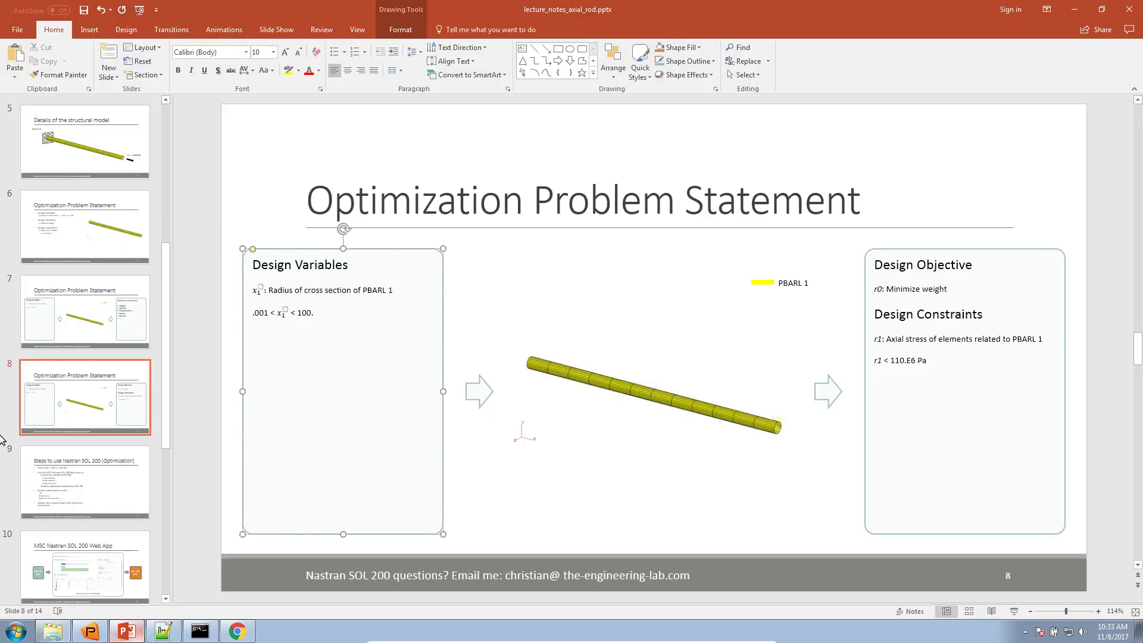
{"action": "left_click", "coordinate": [36, 464]}
{"action": "scroll", "coordinate": [54, 438], "scroll_direction": "up", "scroll_amount": 3}
{"action": "scroll", "coordinate": [53, 439], "scroll_direction": "up", "scroll_amount": 1}
{"action": "left_click", "coordinate": [83, 229]}
{"action": "scroll", "coordinate": [131, 416], "scroll_direction": "down", "scroll_amount": 5}
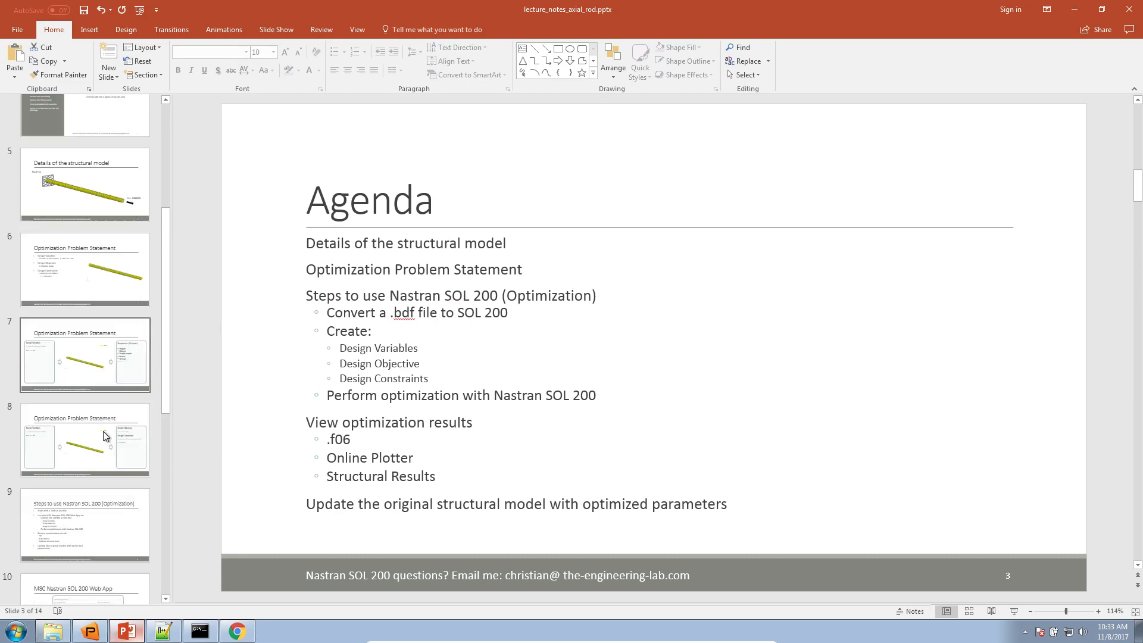
Show the Steps to use Nastran SOL 200 slide, highlight "Optimized structural results", and switch to Patran
{"action": "left_click", "coordinate": [99, 323]}
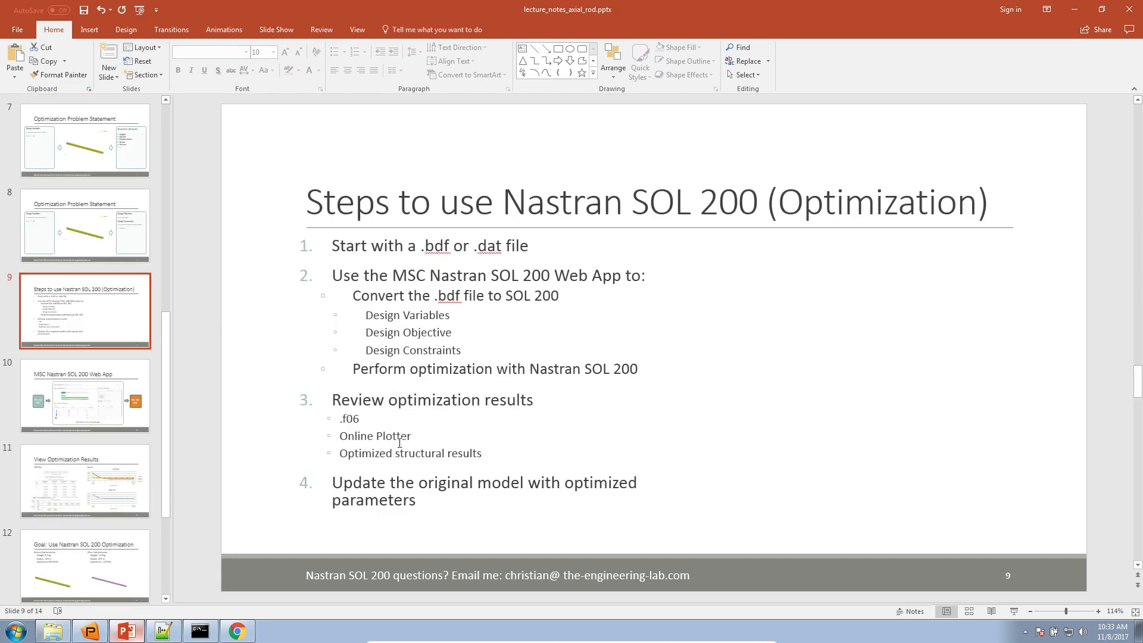
{"action": "triple_click", "coordinate": [362, 458]}
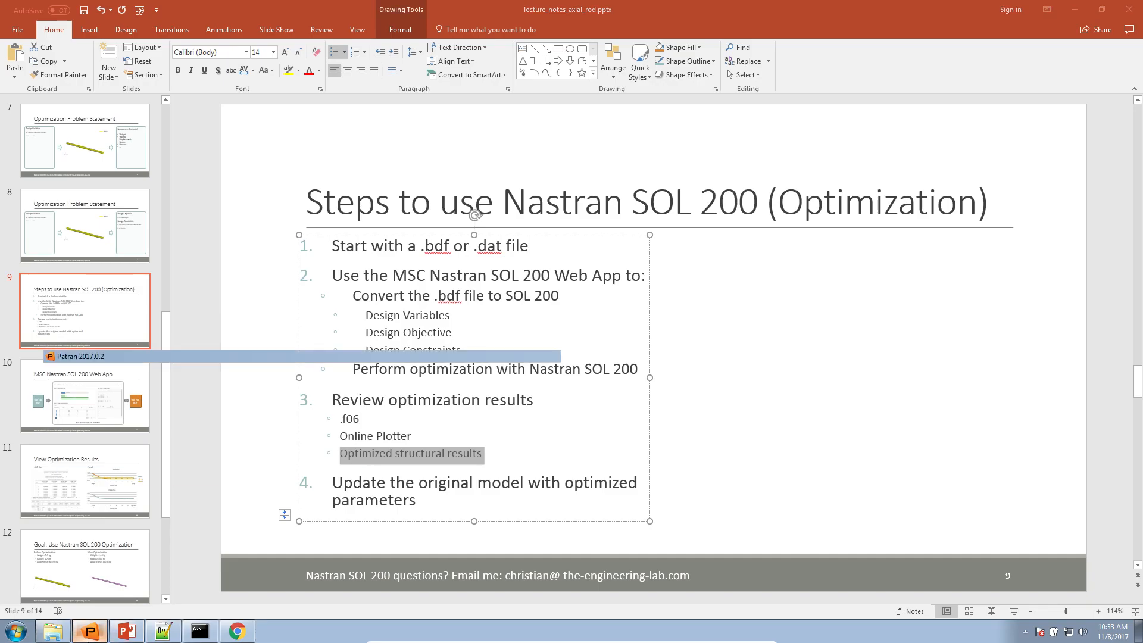
{"action": "left_click", "coordinate": [95, 633]}
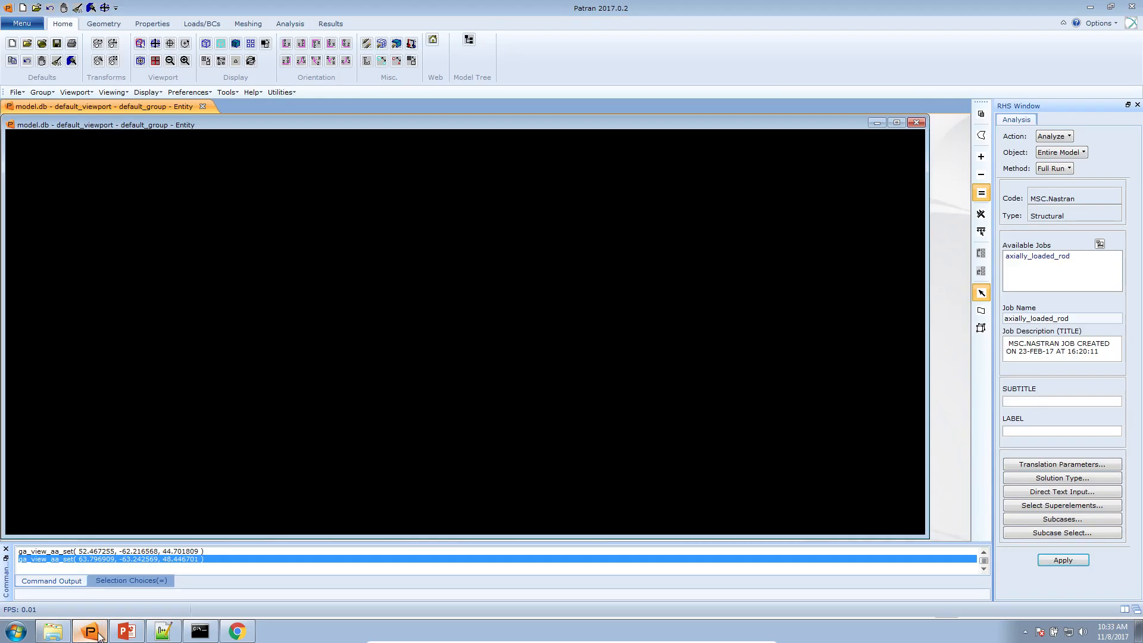
{"action": "left_click", "coordinate": [1109, 7]}
{"action": "left_click", "coordinate": [1076, 13]}
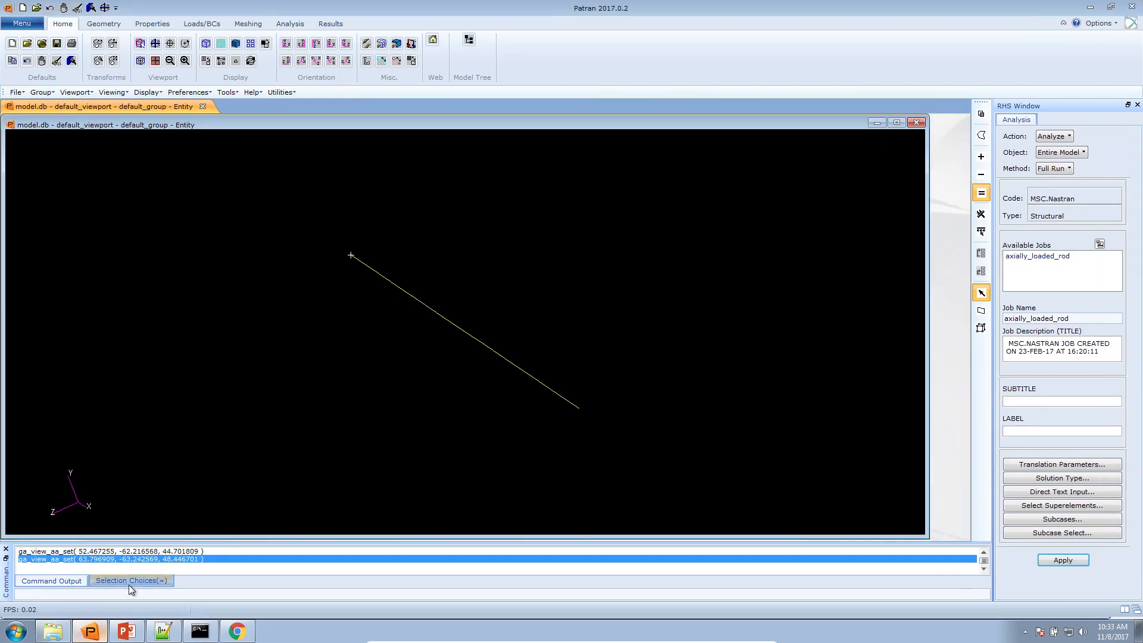
Locate model.xdb in the Downloads folder and return to Patran
{"action": "left_click", "coordinate": [55, 631]}
{"action": "left_click", "coordinate": [563, 387]}
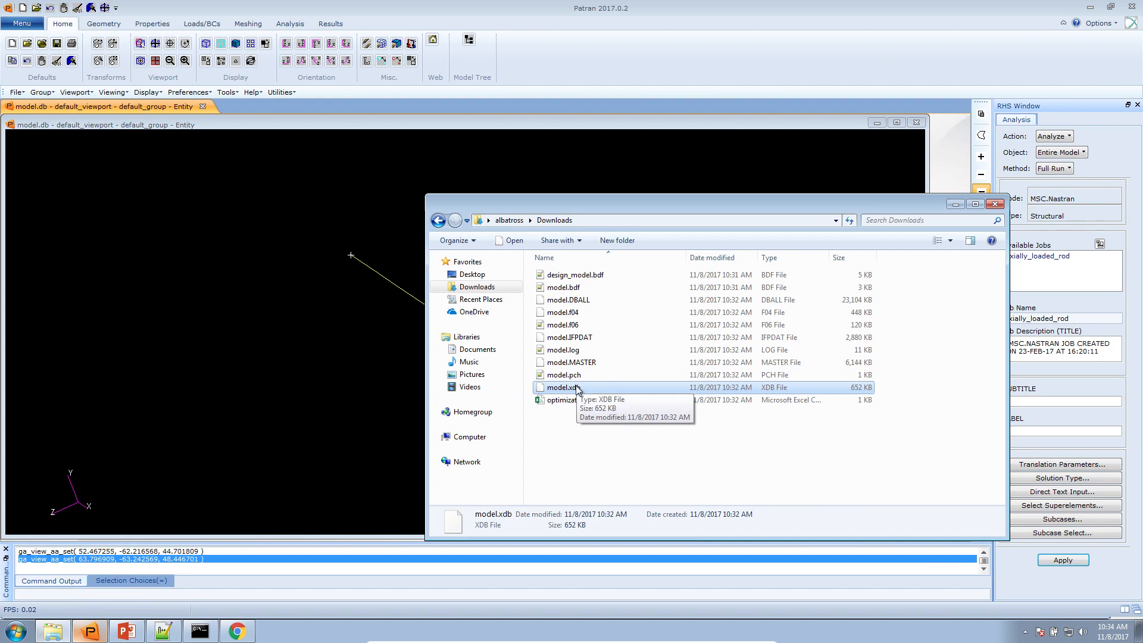
{"action": "left_click", "coordinate": [581, 427]}
{"action": "left_click", "coordinate": [358, 343]}
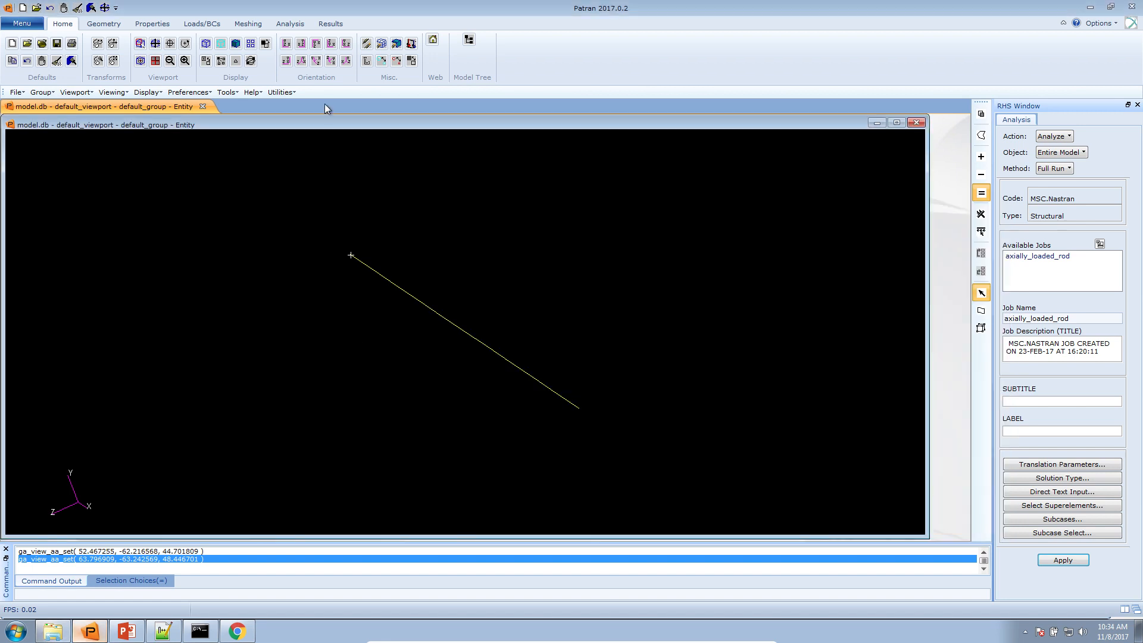
Attach the model.xdb results file from the Downloads folder to the model as result entities
{"action": "left_click", "coordinate": [297, 24]}
{"action": "left_click", "coordinate": [290, 59]}
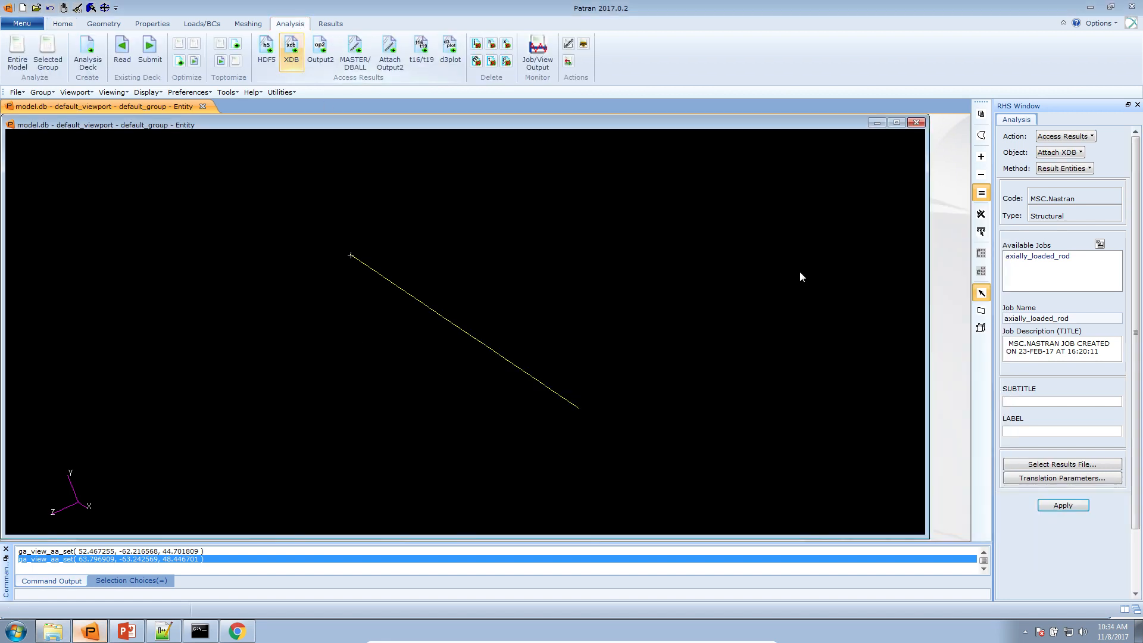
{"action": "left_click", "coordinate": [1033, 465]}
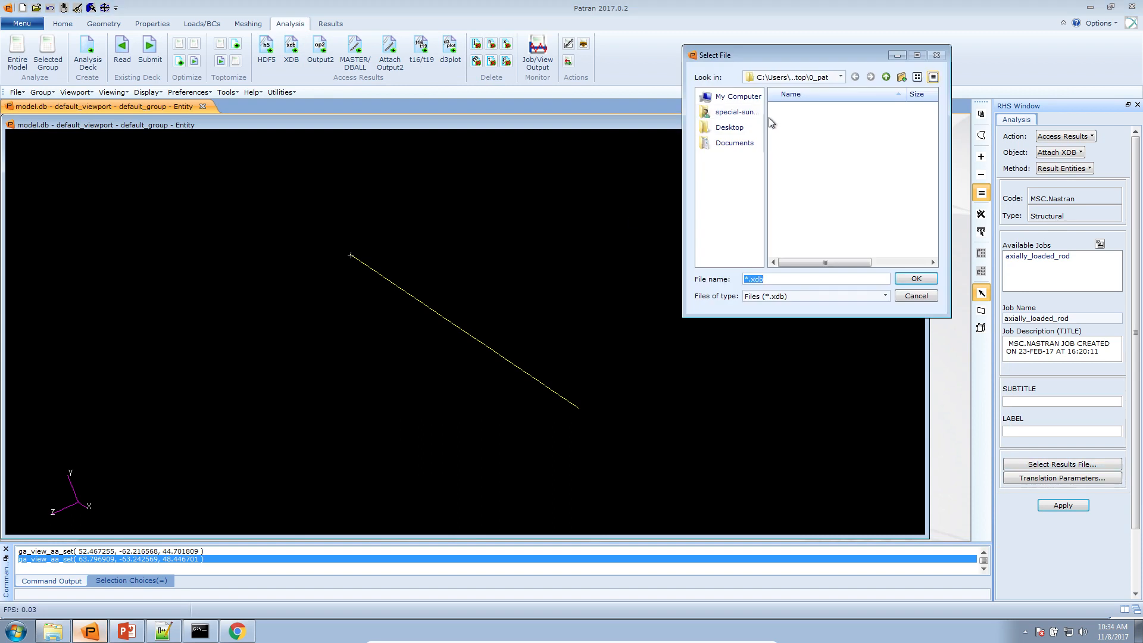
{"action": "left_click", "coordinate": [737, 112]}
{"action": "left_click", "coordinate": [844, 141]}
{"action": "double_click", "coordinate": [777, 139]}
{"action": "double_click", "coordinate": [785, 109]}
{"action": "left_click", "coordinate": [1074, 506]}
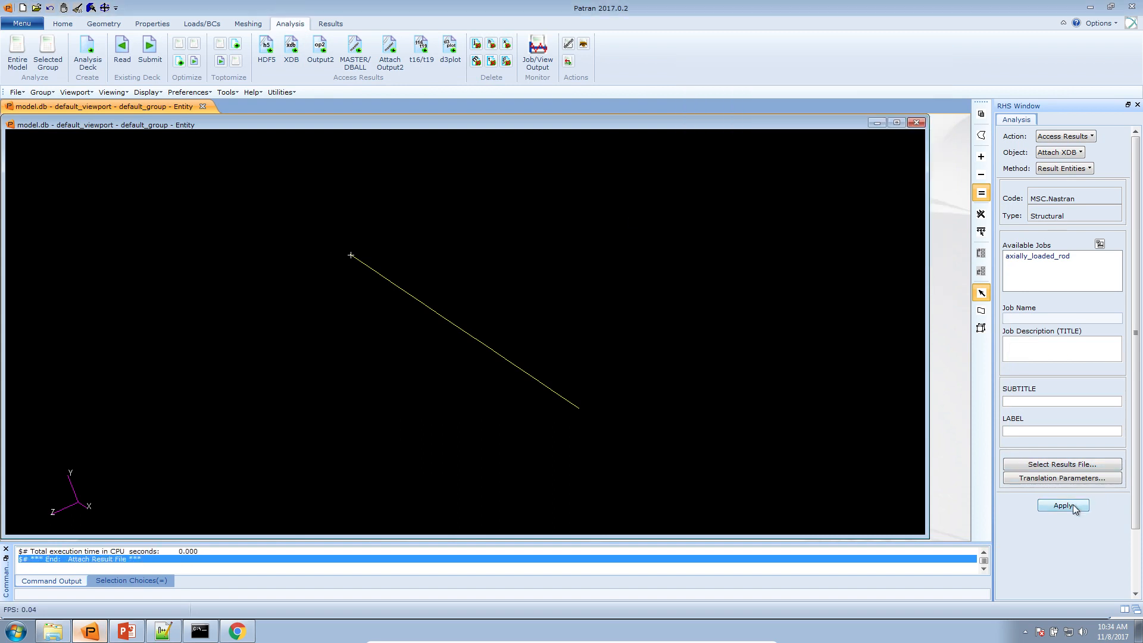
Maximize the viewport and set up a fringe plot of Bar Stresses, Axial for the Subcase D:0 result case
{"action": "left_click", "coordinate": [896, 122]}
{"action": "left_click", "coordinate": [345, 26]}
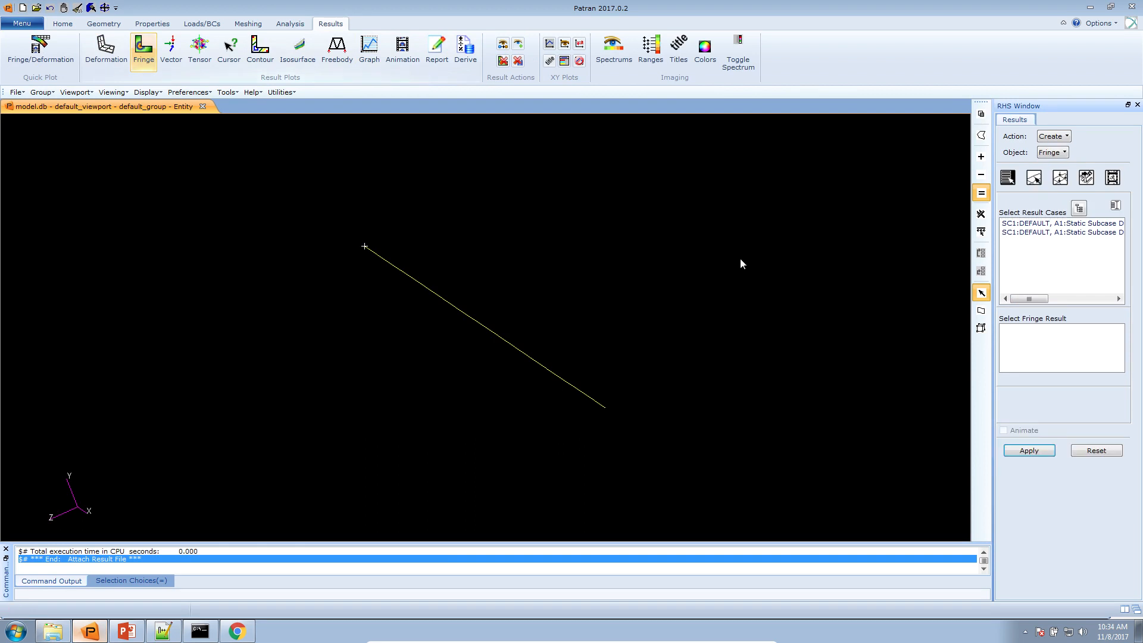
{"action": "left_click", "coordinate": [1071, 224]}
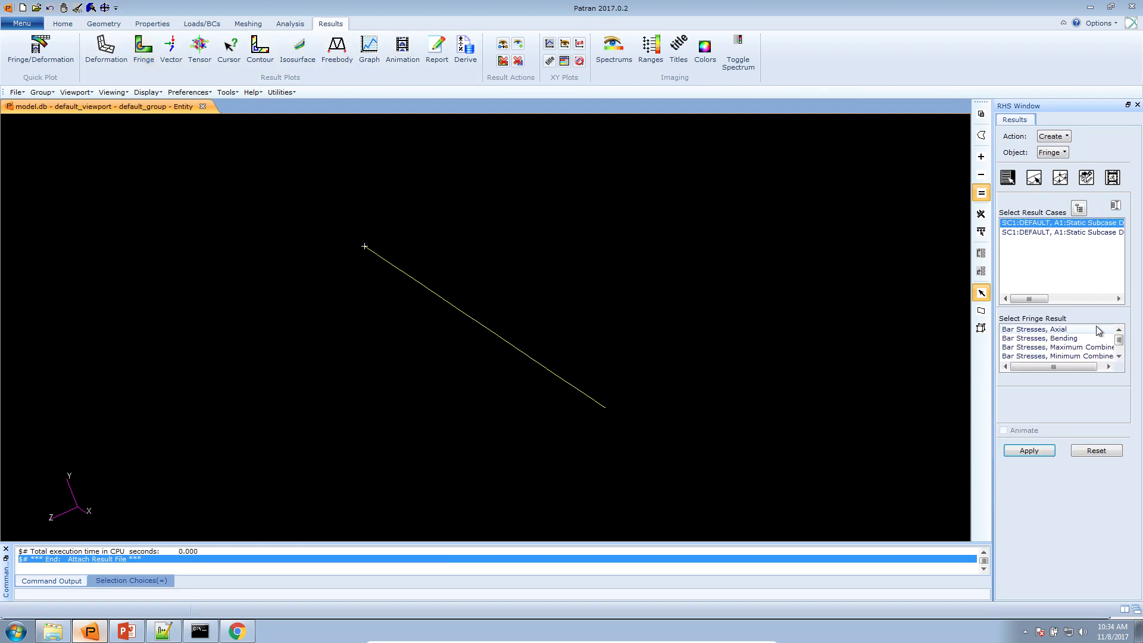
{"action": "left_click", "coordinate": [1102, 329]}
Change the fringe's averaging domain and extrapolation method, then plot the von Mises axial bar stress for Subcase D:0
{"action": "left_click", "coordinate": [1088, 180]}
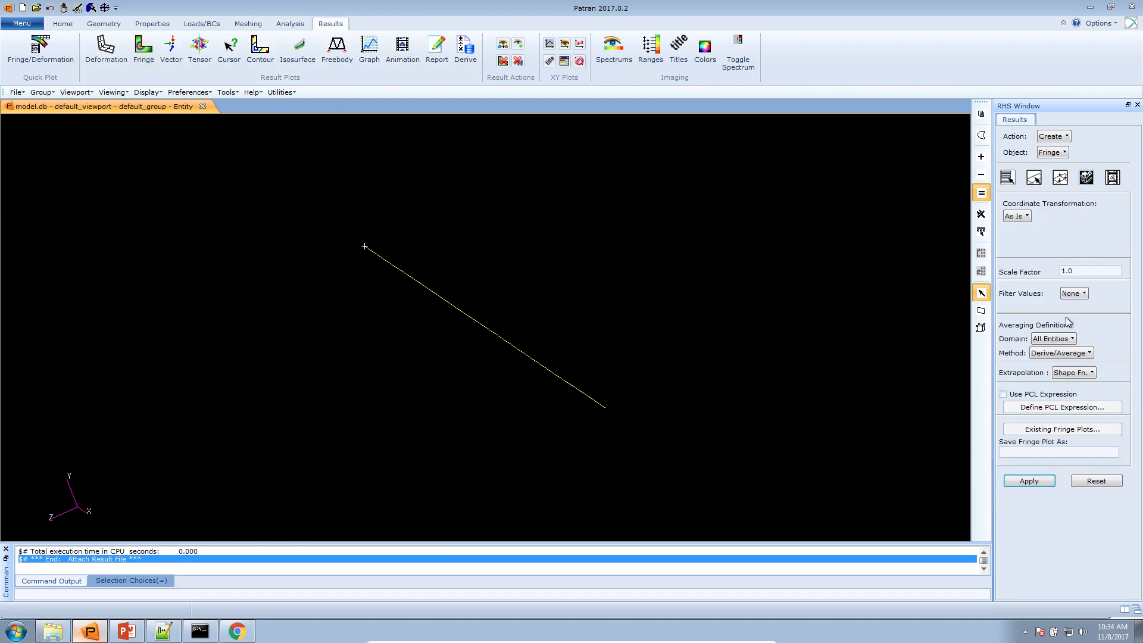
{"action": "left_click", "coordinate": [1063, 337]}
{"action": "left_click", "coordinate": [1067, 417]}
{"action": "left_click", "coordinate": [1074, 375]}
{"action": "left_click", "coordinate": [1079, 415]}
{"action": "left_click", "coordinate": [1007, 177]}
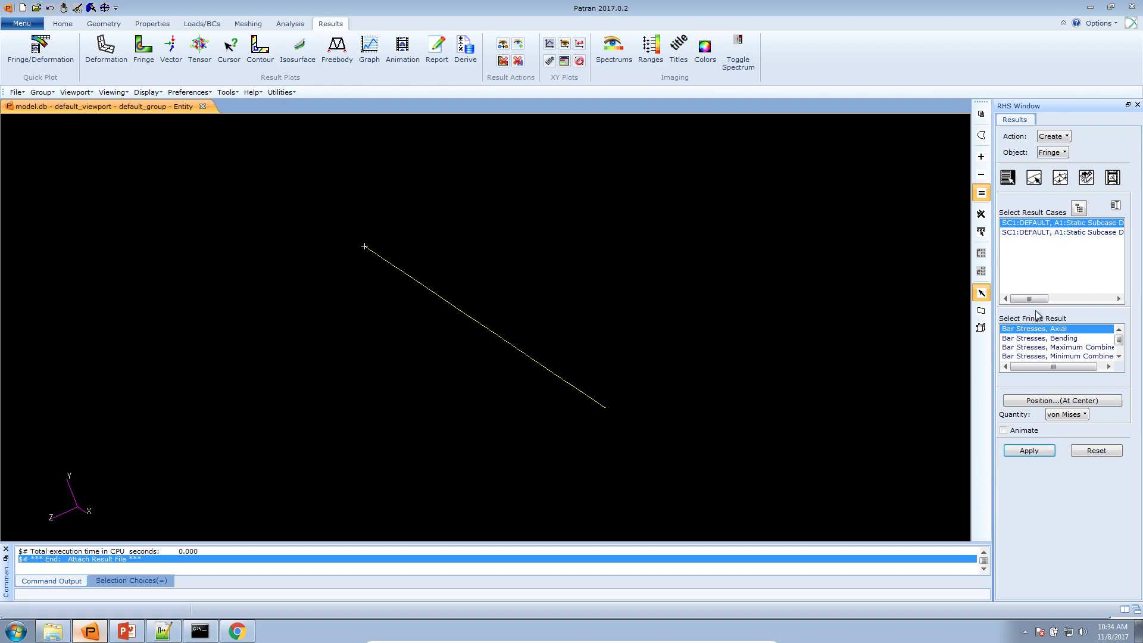
{"action": "left_click_drag", "start_coordinate": [1032, 300], "coordinate": [1060, 301]}
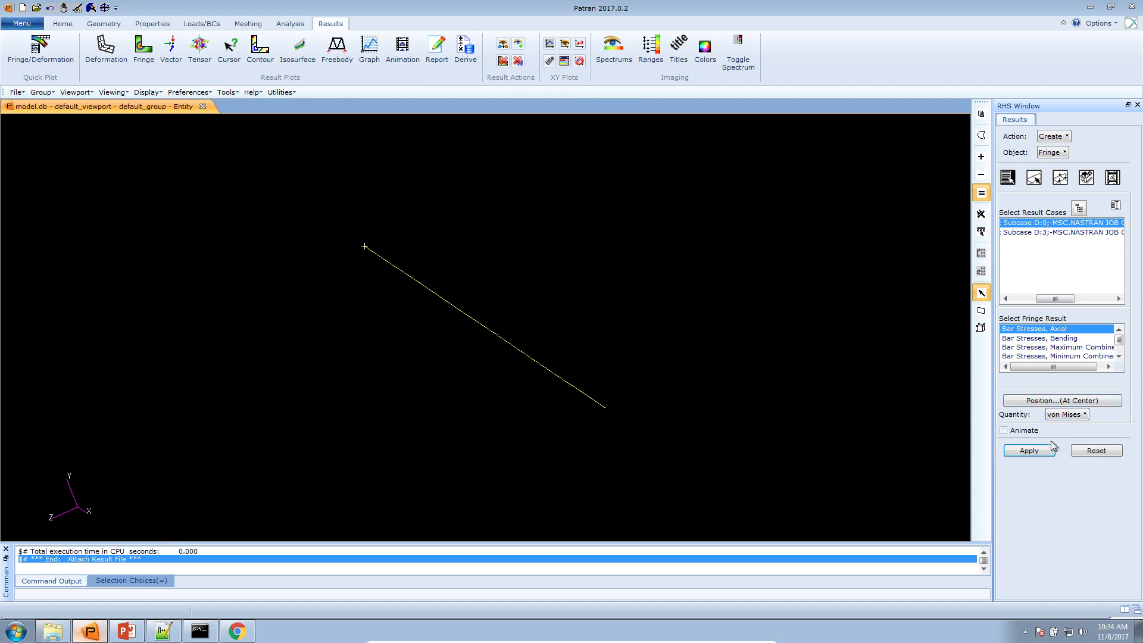
{"action": "left_click", "coordinate": [1028, 450]}
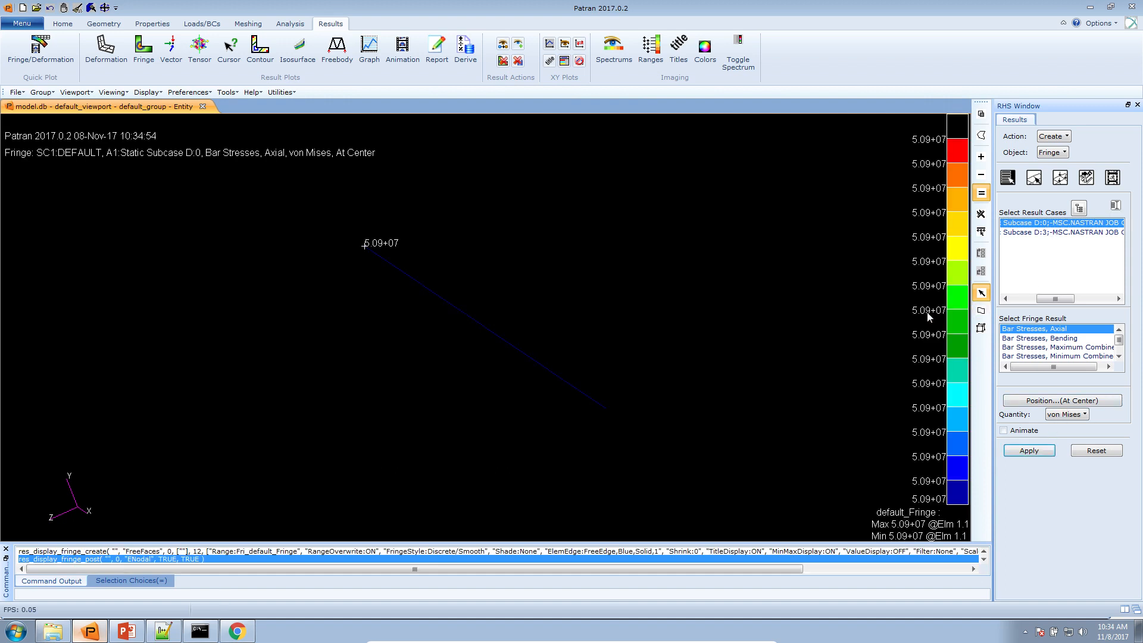
Check the initial design on the web app's objective plot, then return to Patran and rotate the rod
{"action": "left_click", "coordinate": [236, 631]}
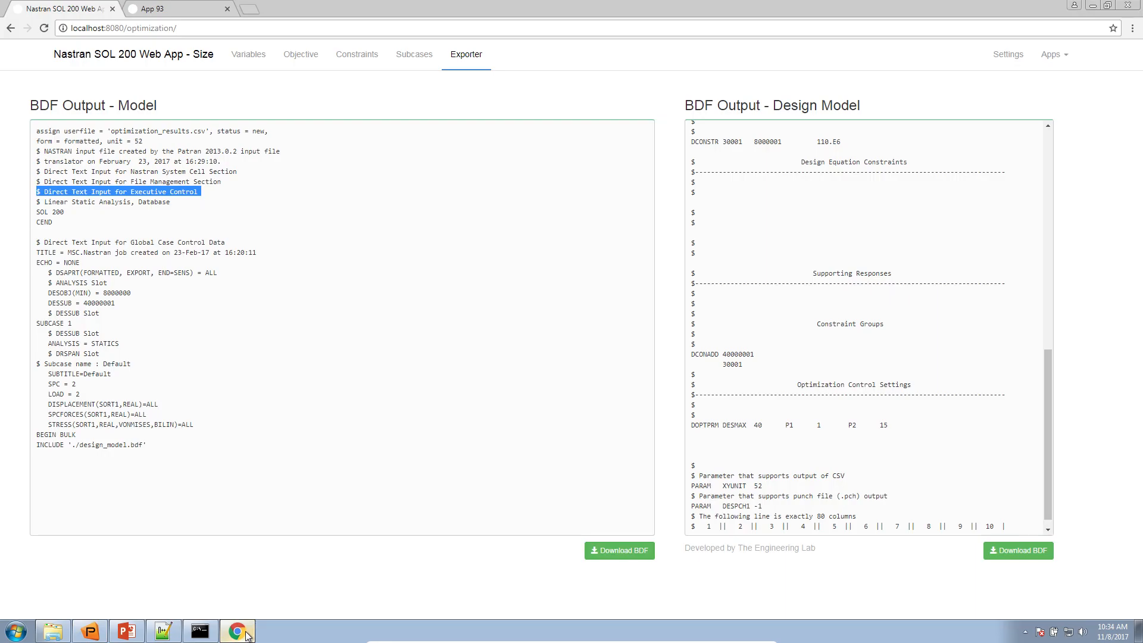
{"action": "left_click", "coordinate": [195, 14]}
{"action": "scroll", "coordinate": [241, 202], "scroll_direction": "up", "scroll_amount": 5}
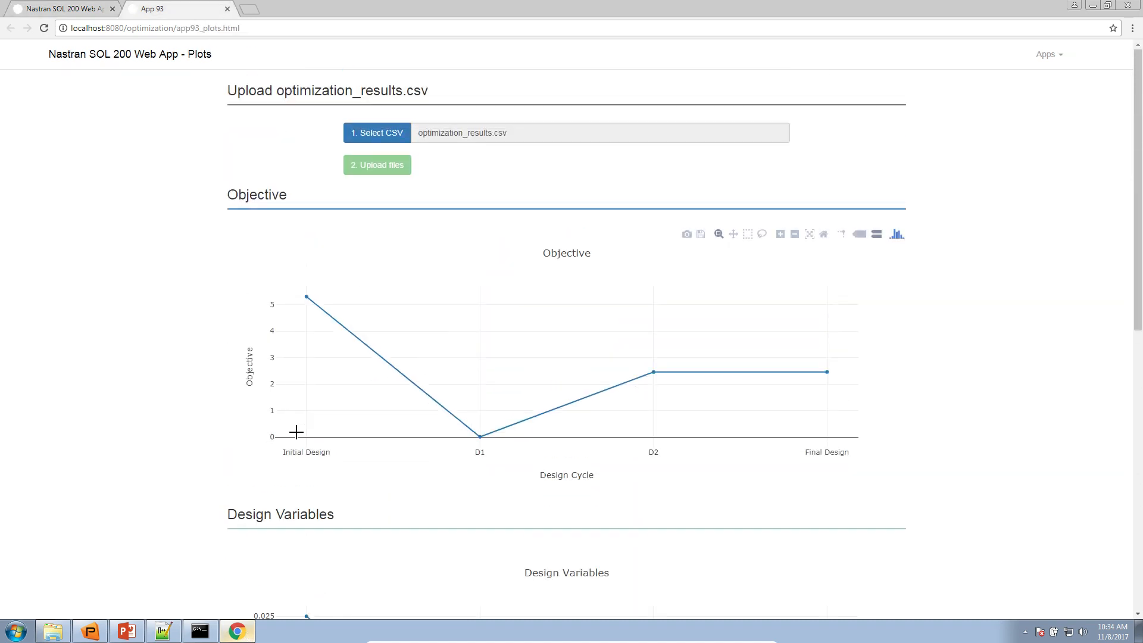
{"action": "mouse_move", "coordinate": [303, 297]}
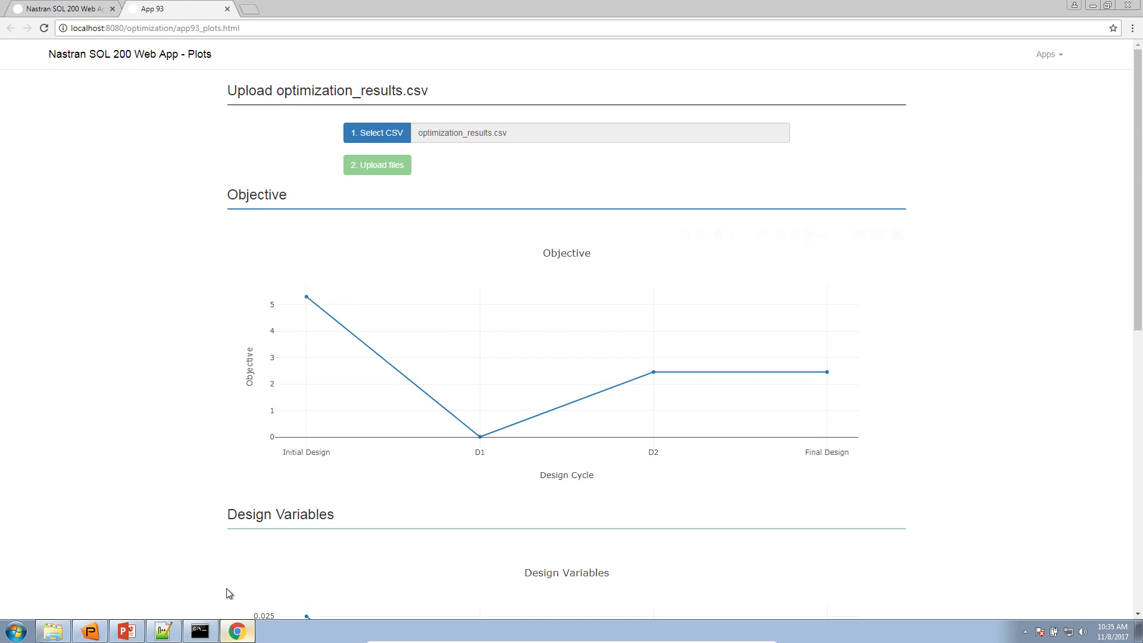
{"action": "left_click", "coordinate": [237, 630]}
{"action": "mouse_move", "coordinate": [543, 296]}
{"action": "left_mouse_down"}
{"action": "mouse_move", "coordinate": [537, 287]}
{"action": "mouse_move", "coordinate": [537, 297]}
{"action": "left_mouse_up"}
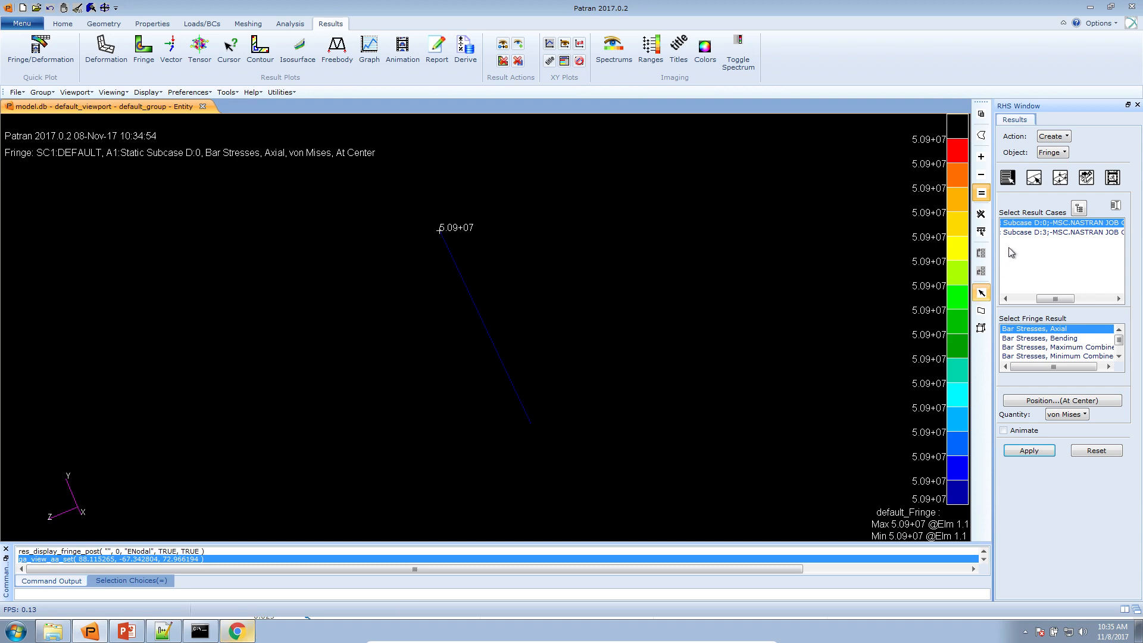
Select the Subcase D:3 result case, check the final design on the web objective plot, and plot the axial bar stress fringe
{"action": "left_click", "coordinate": [1025, 232]}
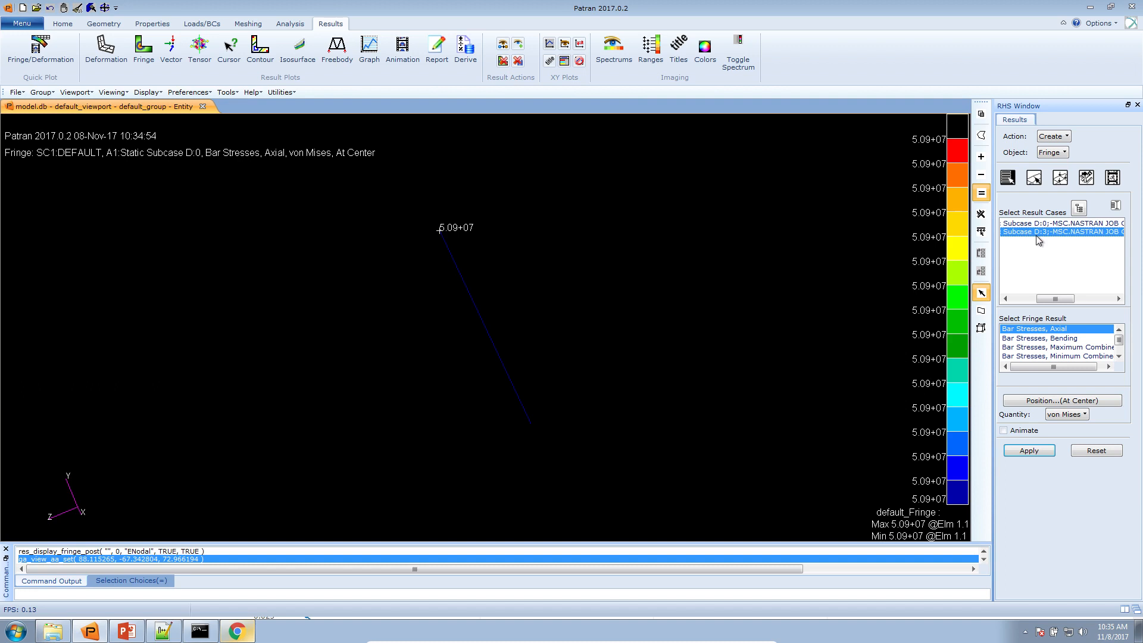
{"action": "left_click", "coordinate": [236, 631]}
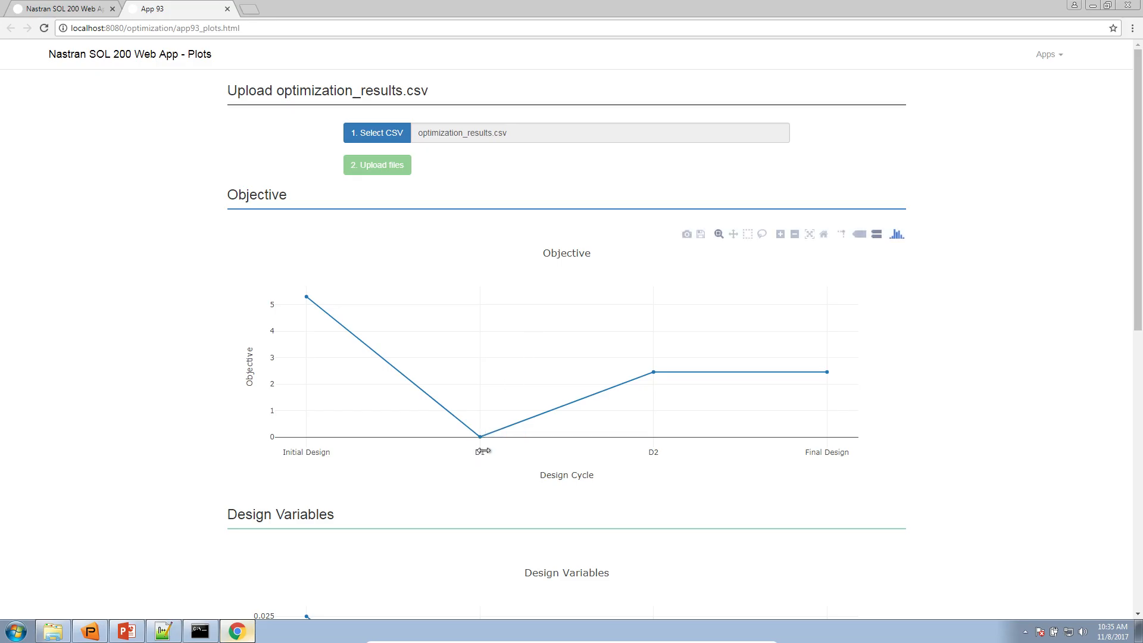
{"action": "mouse_move", "coordinate": [830, 445]}
{"action": "left_click", "coordinate": [1090, 5]}
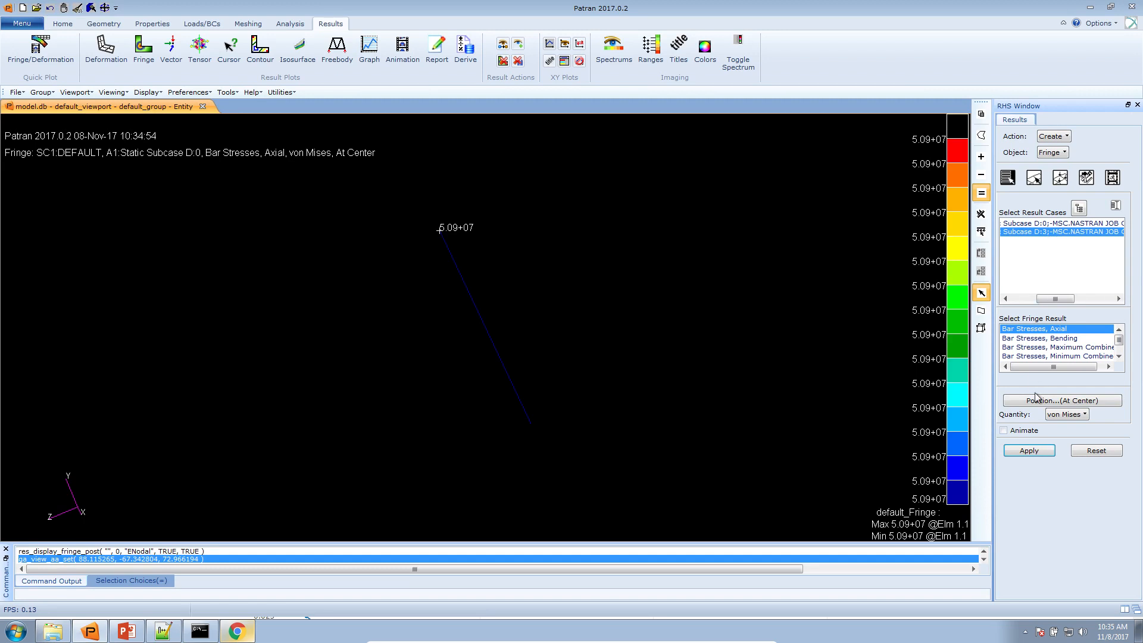
{"action": "left_click", "coordinate": [1036, 453]}
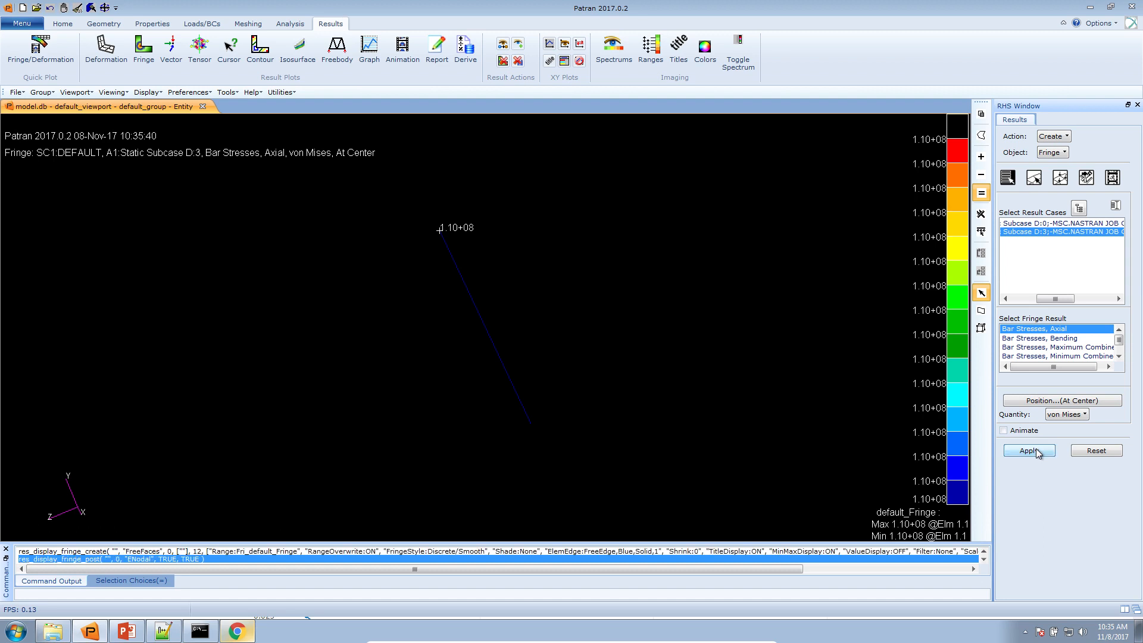
Replot the axial bar stress fringe for Subcase D:0 and again for Subcase D:3 to compare the two designs
{"action": "left_click", "coordinate": [1066, 223]}
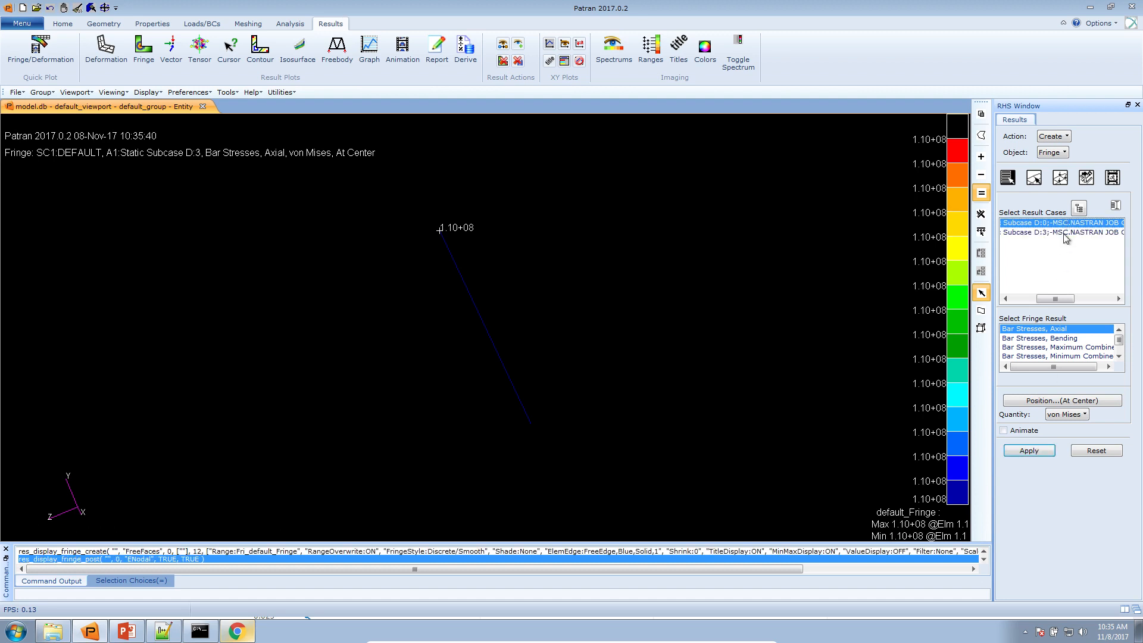
{"action": "left_click", "coordinate": [1041, 456]}
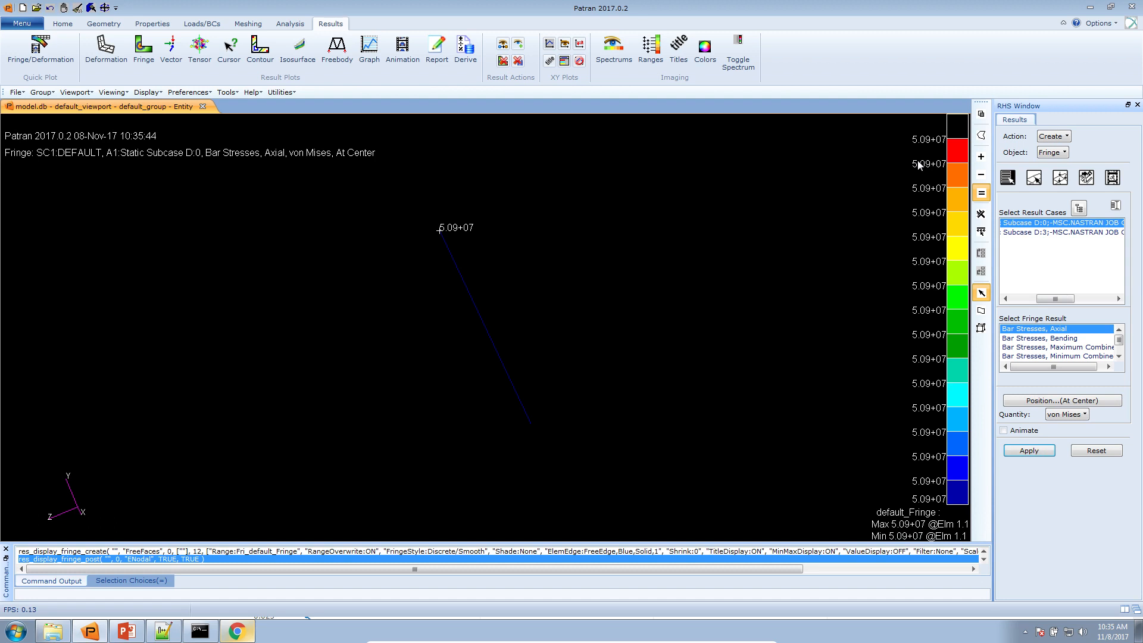
{"action": "left_click", "coordinate": [1021, 232]}
{"action": "left_click", "coordinate": [1036, 453]}
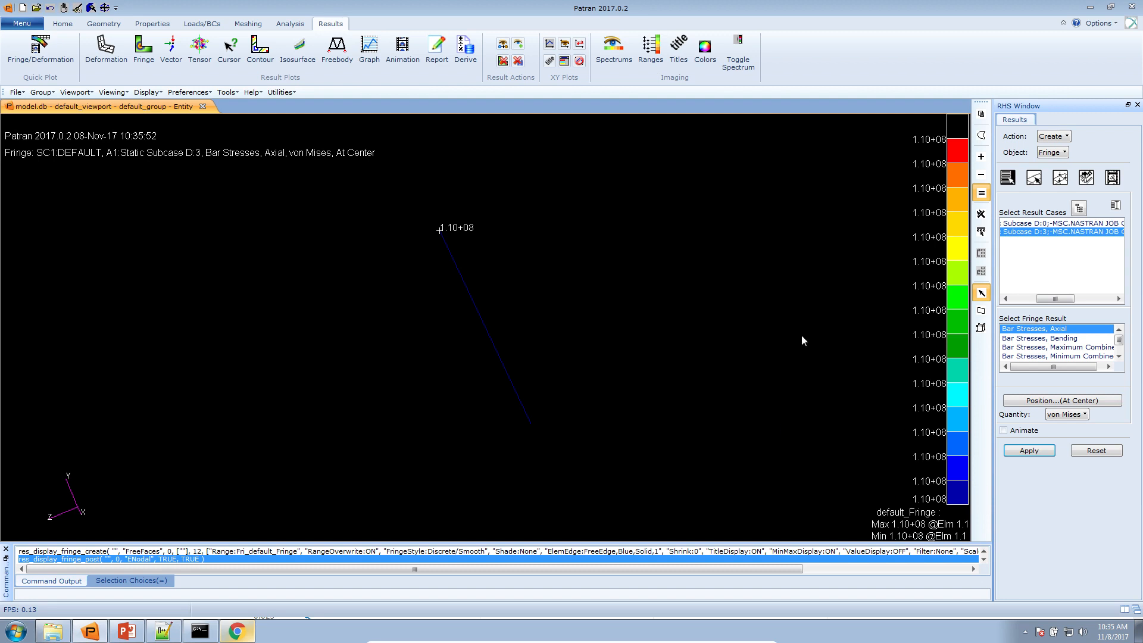
Return to the PowerPoint notes, highlight "Update the original model with optimized parameters", and minimize the presentation and other window
{"action": "left_click", "coordinate": [126, 630]}
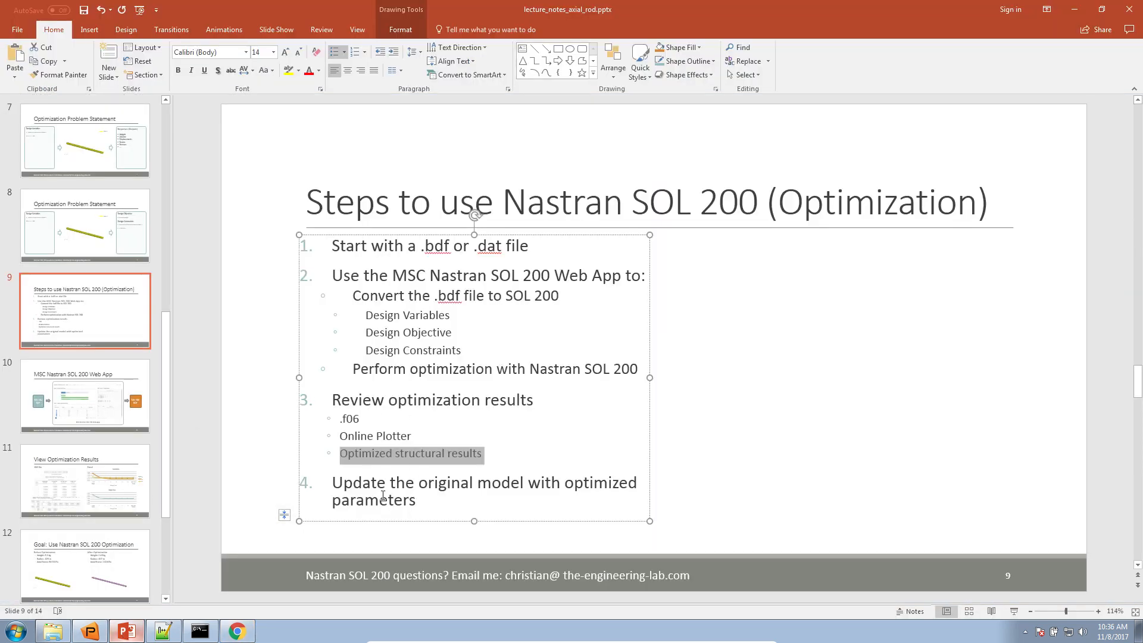
{"action": "left_click_drag", "start_coordinate": [335, 483], "coordinate": [418, 503]}
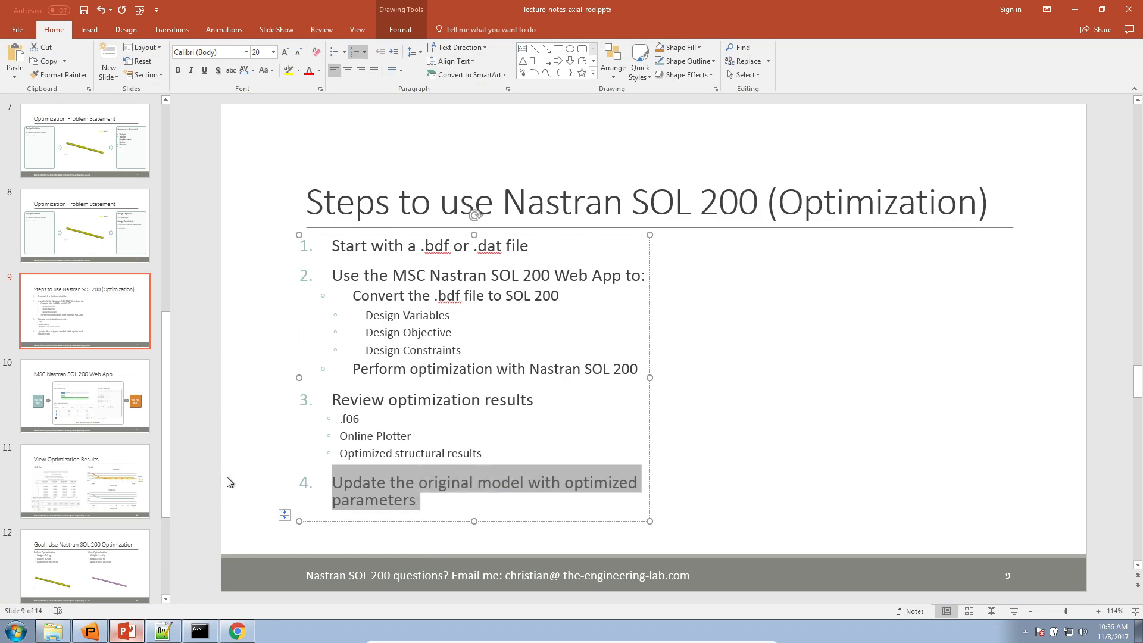
{"action": "left_click", "coordinate": [1075, 10]}
{"action": "left_click", "coordinate": [1089, 7]}
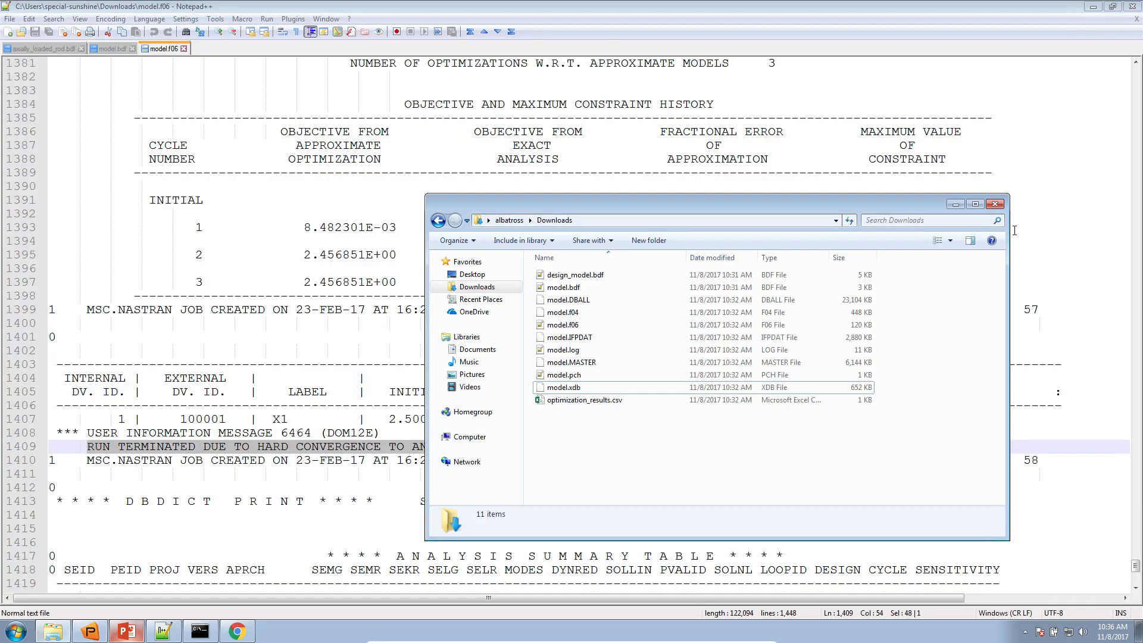
Show the desktop and open axially_loaded_rod.bdf in Notepad++
{"action": "left_click", "coordinate": [1137, 637]}
{"action": "left_click_drag", "start_coordinate": [564, 328], "coordinate": [203, 313]}
{"action": "left_click", "coordinate": [230, 367]}
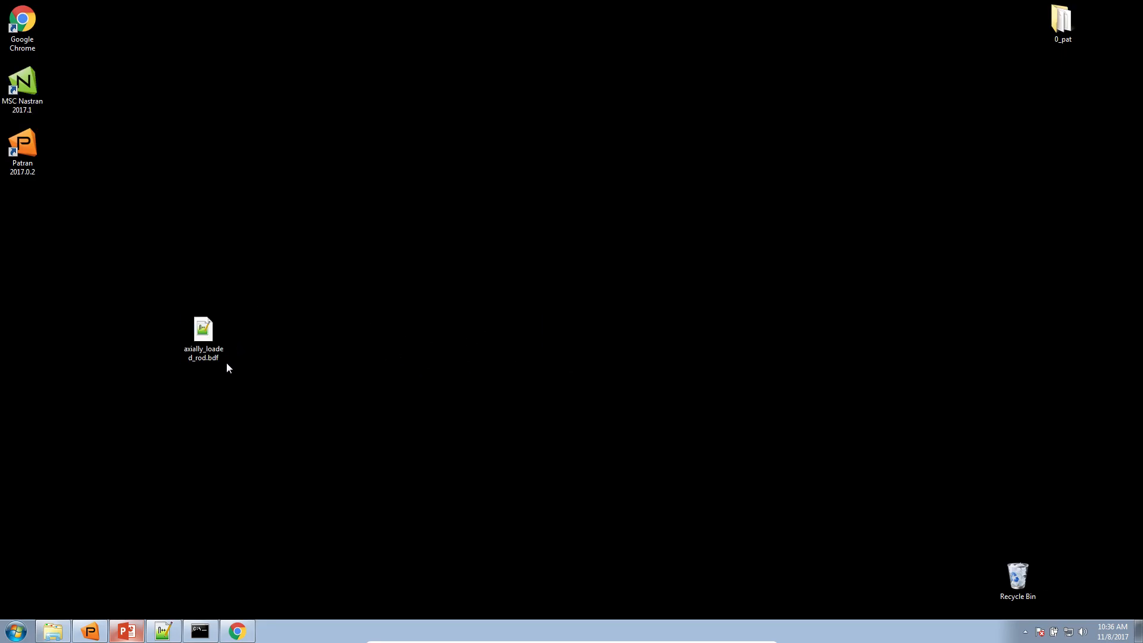
{"action": "double_click", "coordinate": [218, 356]}
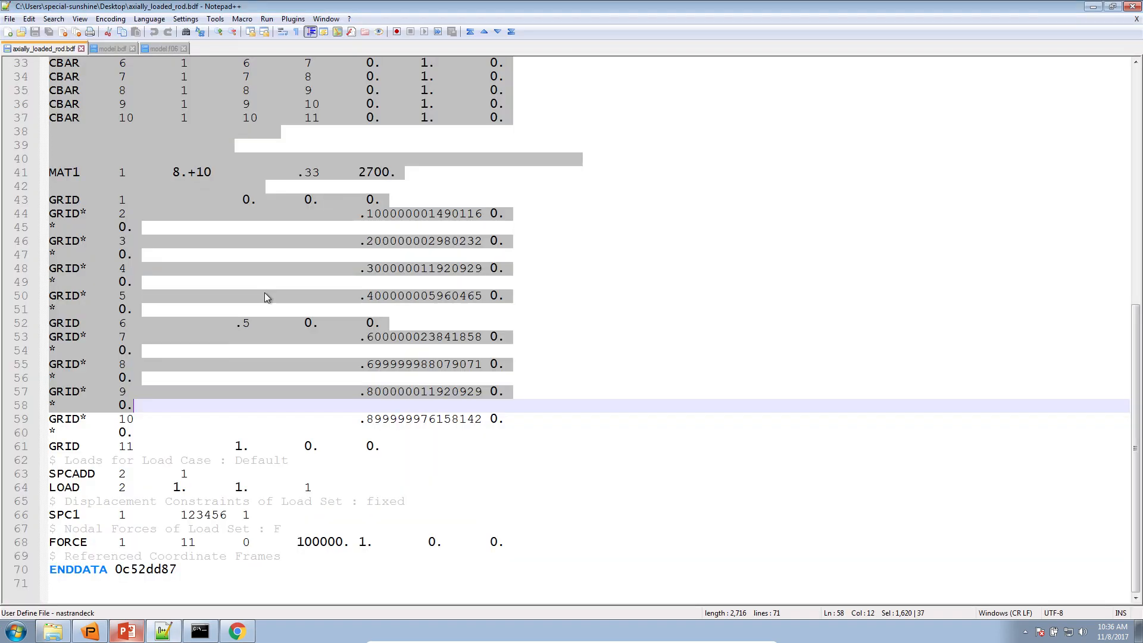
{"action": "left_click", "coordinate": [288, 268]}
Highlight the rod's PBARL entry and its .025 dimension in axially_loaded_rod.bdf, then minimize the editor
{"action": "scroll", "coordinate": [288, 268], "scroll_direction": "up", "scroll_amount": 11}
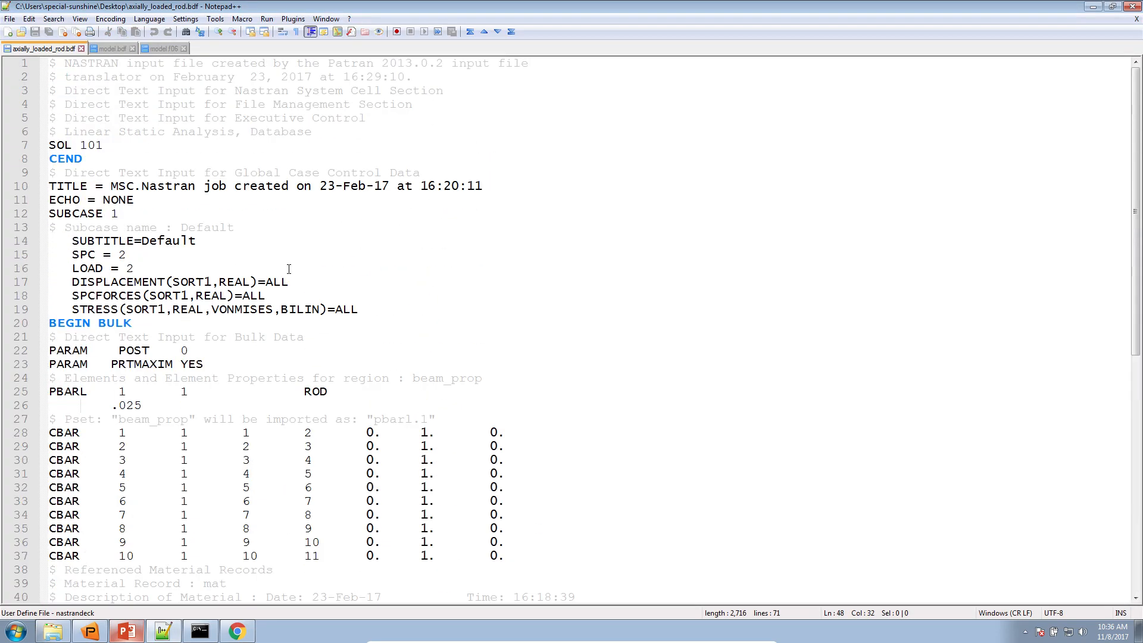
{"action": "scroll", "coordinate": [288, 268], "scroll_direction": "down", "scroll_amount": 2}
{"action": "left_click_drag", "start_coordinate": [50, 310], "coordinate": [153, 323]}
{"action": "left_click", "coordinate": [147, 322]}
{"action": "left_click", "coordinate": [135, 316]}
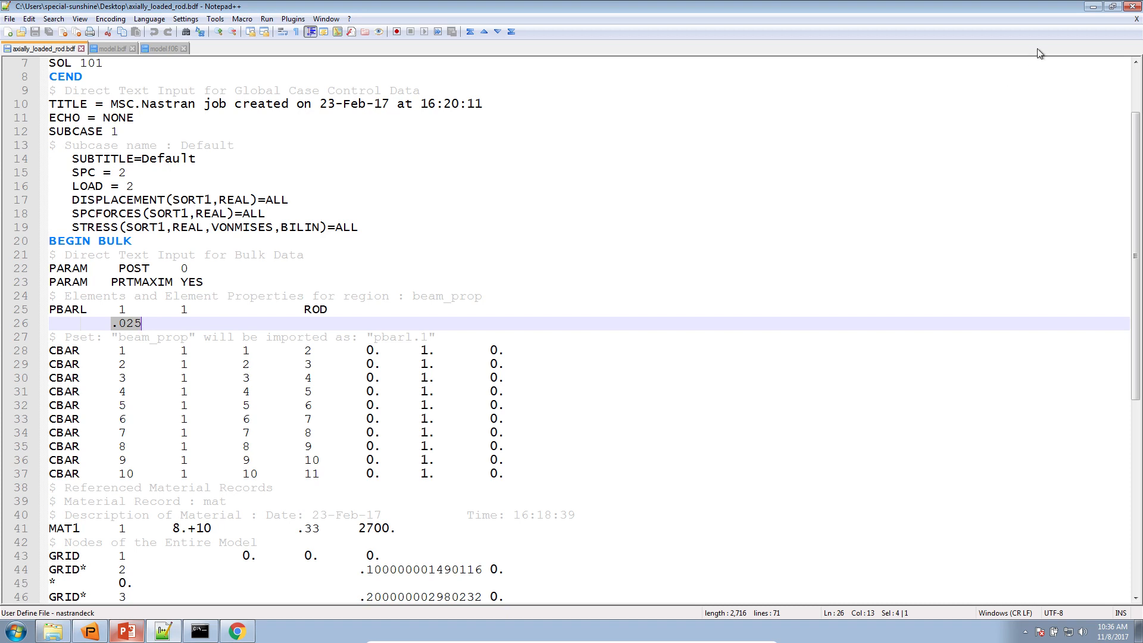
{"action": "left_click", "coordinate": [1093, 6]}
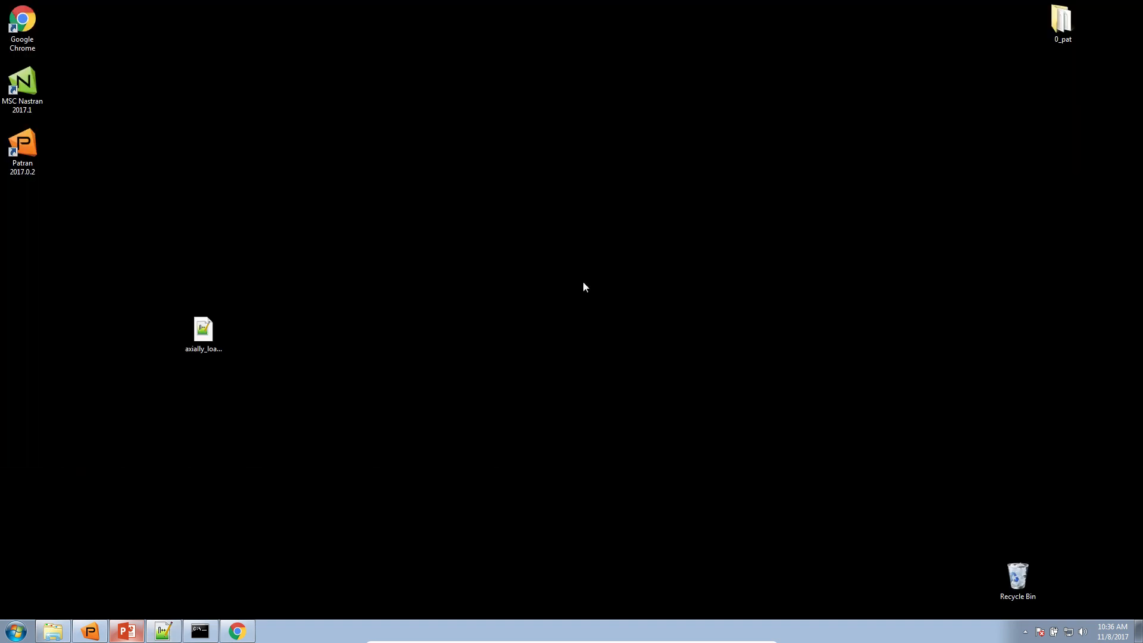
Duplicate axially_loaded_rod.bdf on the desktop by copying and pasting it
{"action": "right_click", "coordinate": [205, 331]}
{"action": "left_click", "coordinate": [238, 447]}
{"action": "right_click", "coordinate": [469, 338]}
{"action": "left_click", "coordinate": [500, 391]}
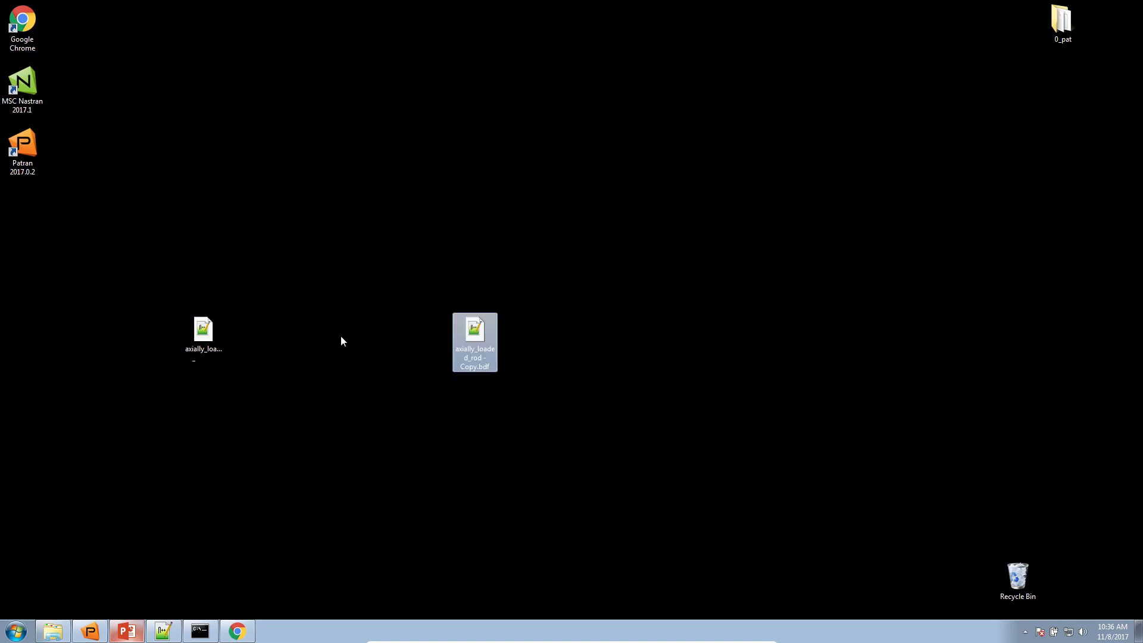
Move the copied axially_loaded_rod file away from the original, open it in Notepad++, and close all other open files
{"action": "left_click", "coordinate": [481, 351]}
{"action": "left_click_drag", "start_coordinate": [492, 335], "coordinate": [734, 350]}
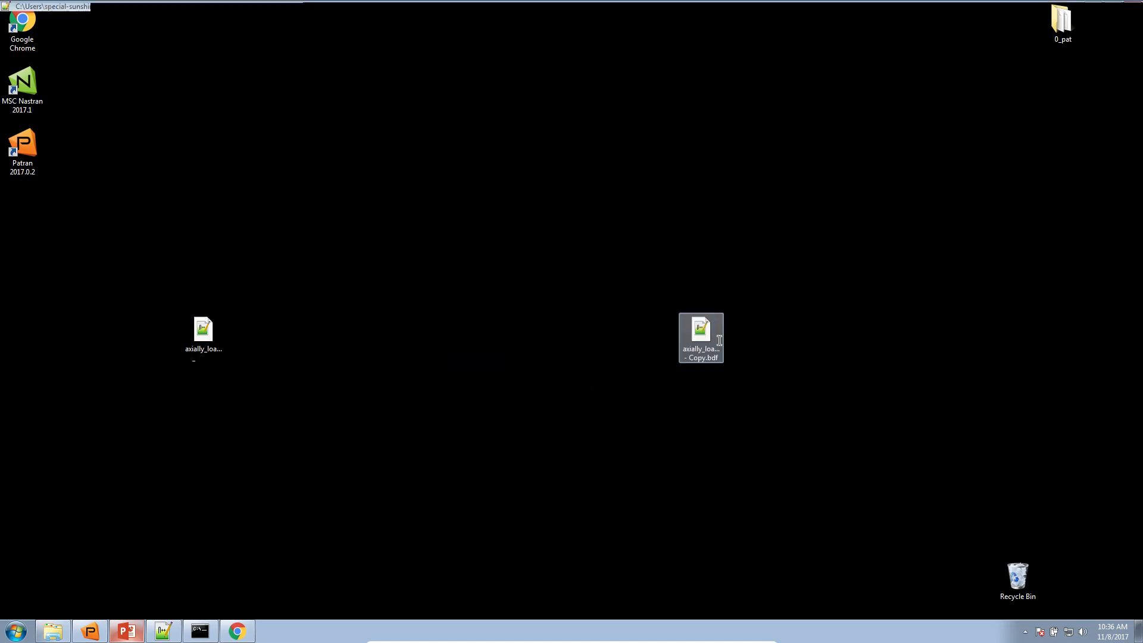
{"action": "double_click", "coordinate": [719, 341]}
{"action": "right_click", "coordinate": [222, 53]}
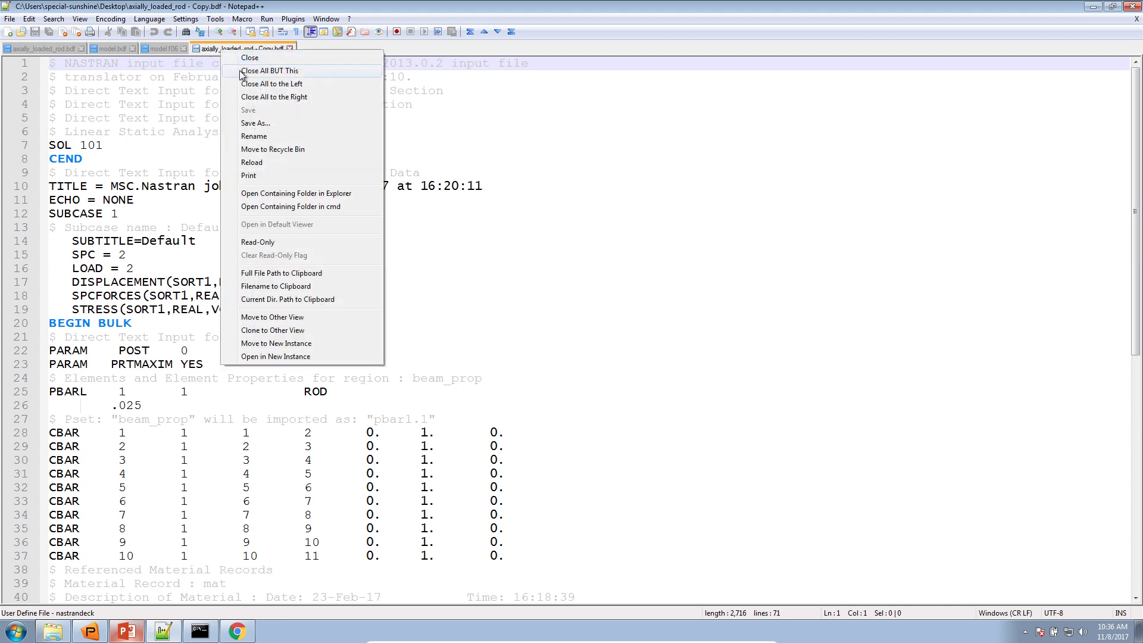
{"action": "left_click", "coordinate": [290, 76]}
Open model.pch from the Downloads folder in Notepad++ and set its language to nastrandeck
{"action": "left_click", "coordinate": [53, 630]}
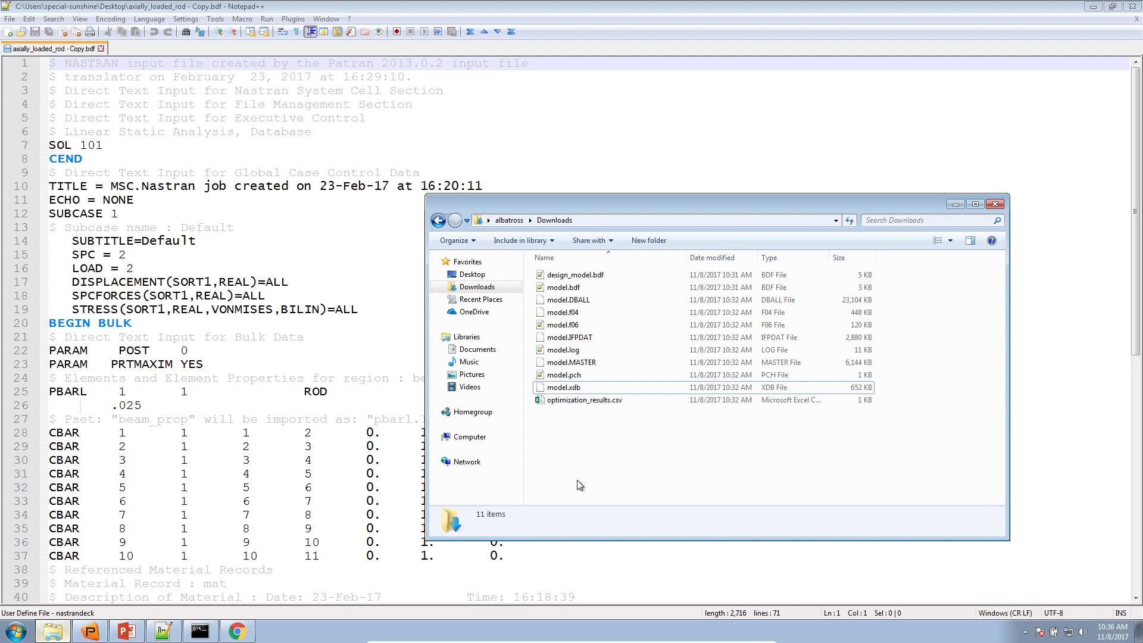
{"action": "left_click", "coordinate": [581, 374]}
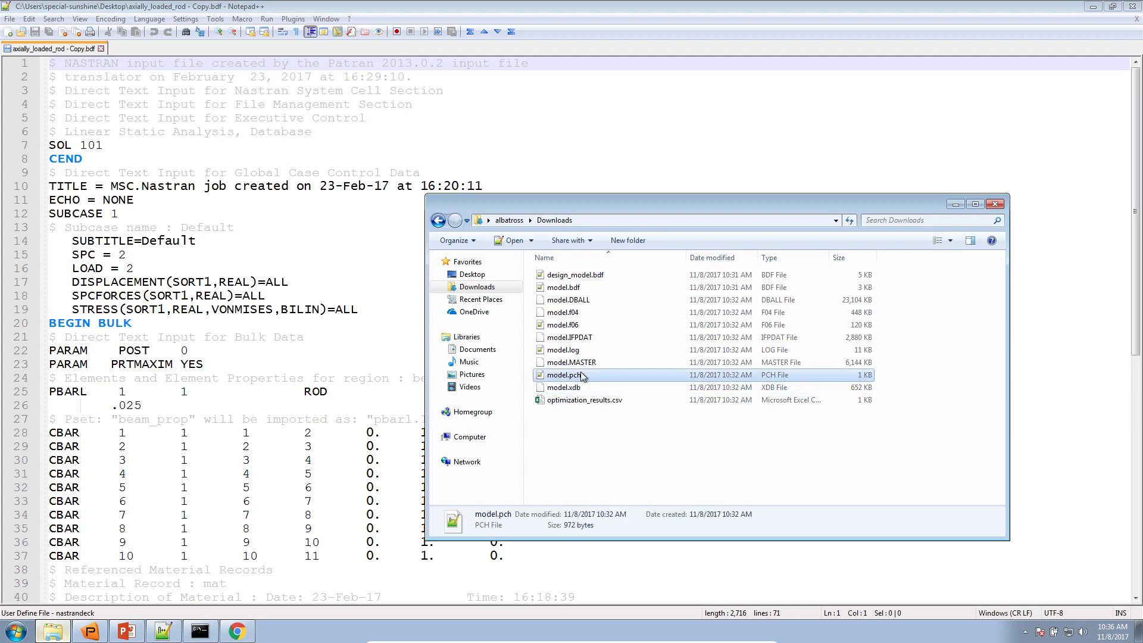
{"action": "left_click_drag", "start_coordinate": [582, 377], "coordinate": [284, 298]}
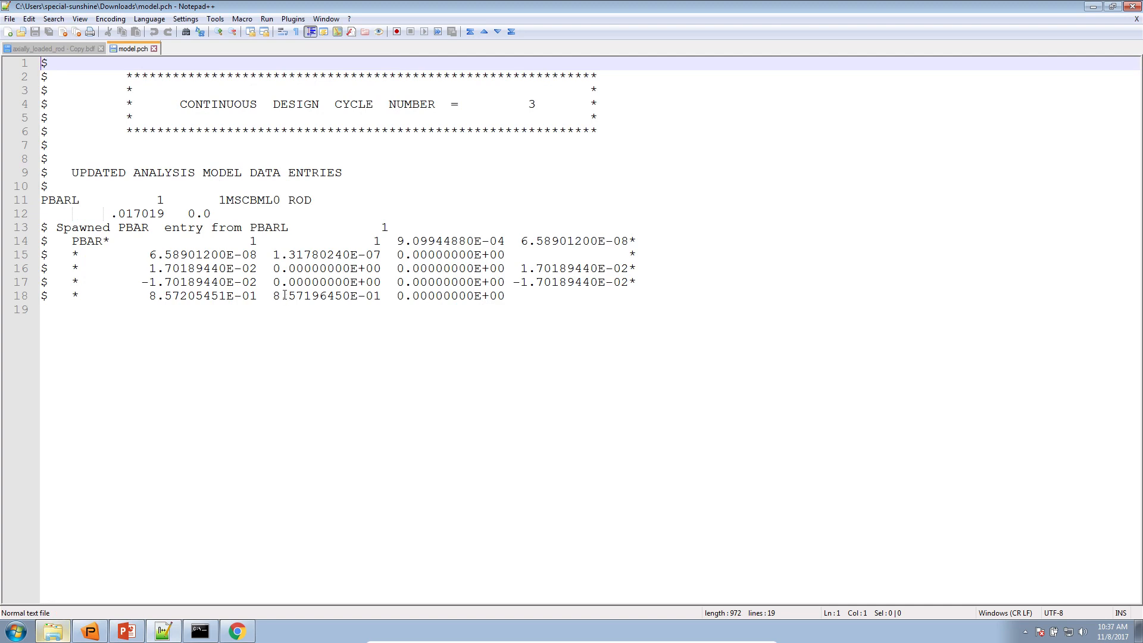
{"action": "left_click", "coordinate": [66, 213]}
{"action": "left_click", "coordinate": [149, 19]}
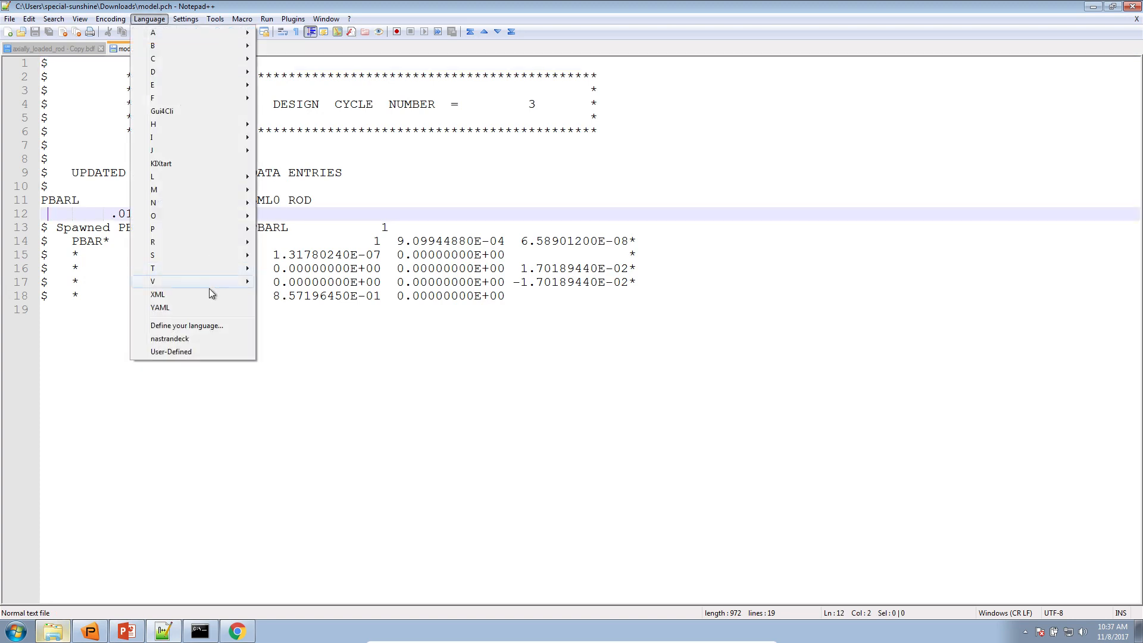
{"action": "left_click", "coordinate": [206, 338]}
Highlight the updated PBARL entry in model.pch and its .017019 dimension value
{"action": "left_click", "coordinate": [86, 199]}
{"action": "left_click_drag", "start_coordinate": [53, 198], "coordinate": [273, 216]}
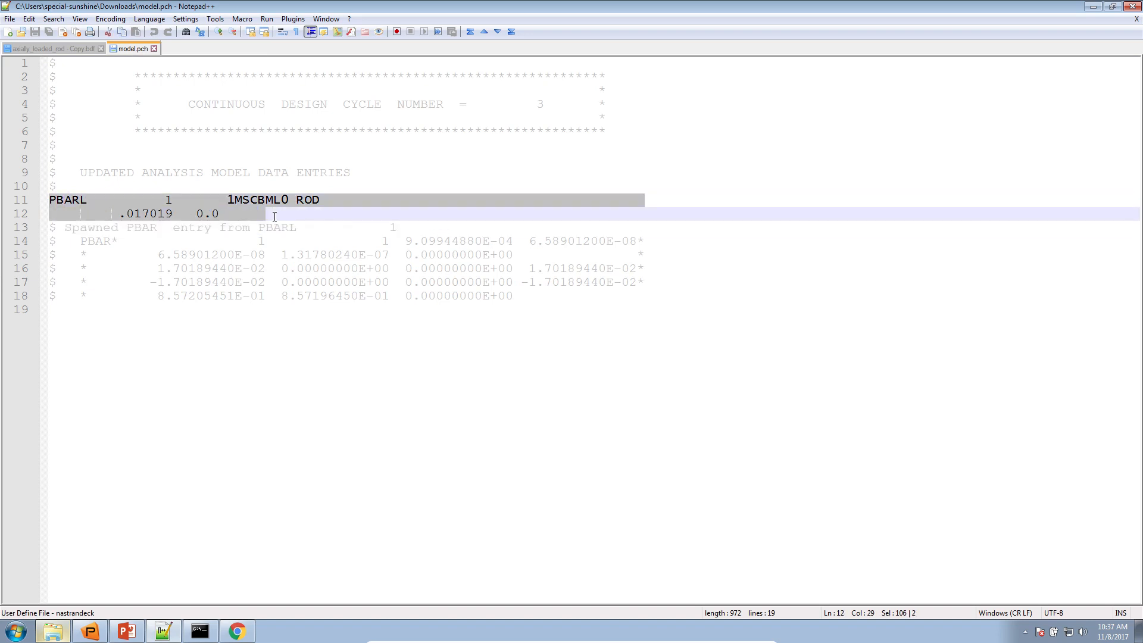
{"action": "left_click", "coordinate": [149, 217]}
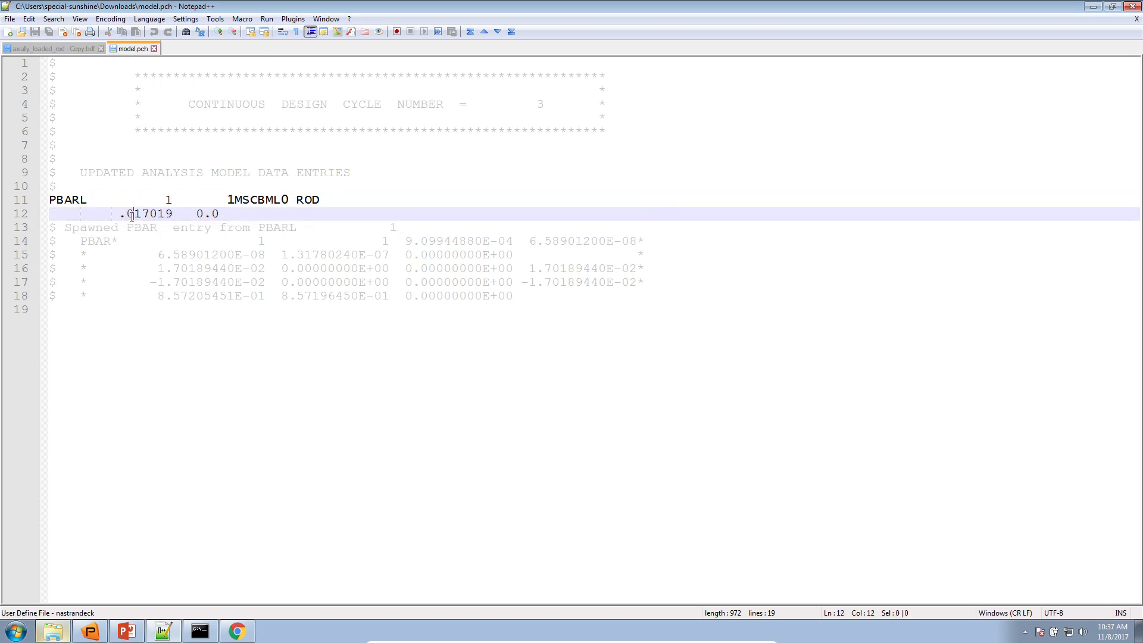
{"action": "left_click_drag", "start_coordinate": [126, 215], "coordinate": [174, 215]}
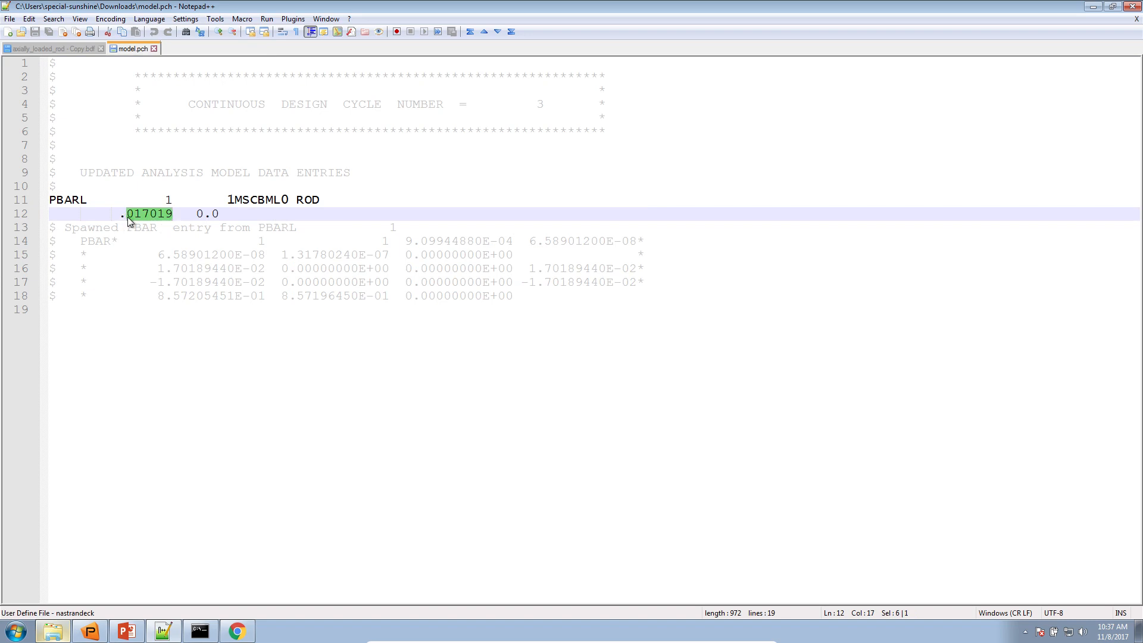
Switch to Chrome, inspect the Final Design value in the Design Variables plot, and minimize the browser
{"action": "left_click", "coordinate": [236, 630]}
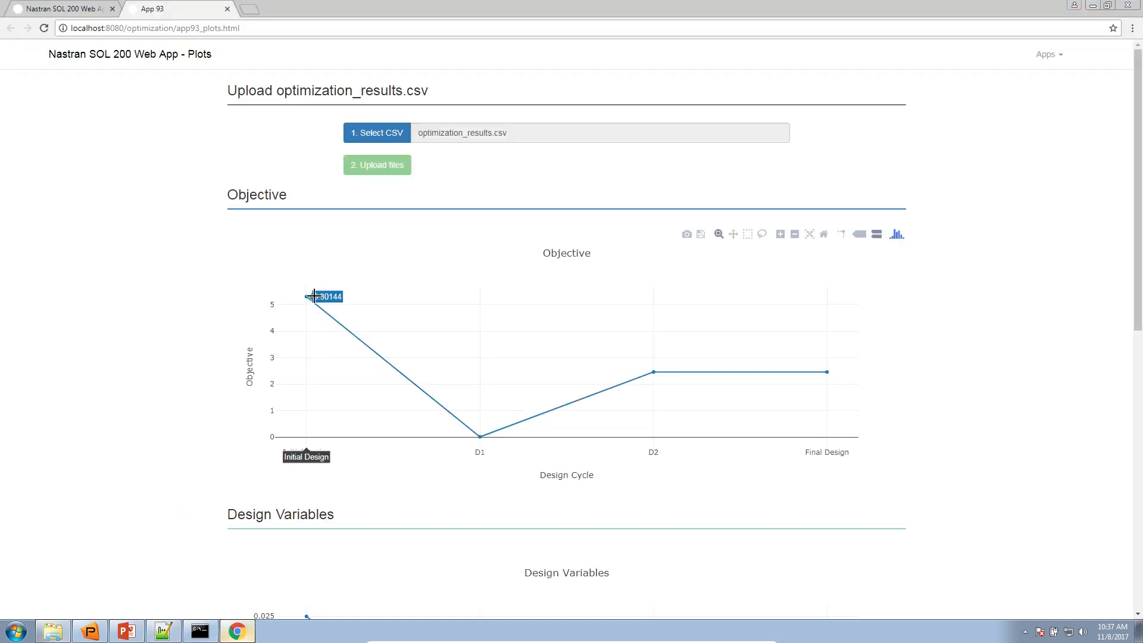
{"action": "scroll", "coordinate": [482, 377], "scroll_direction": "down", "scroll_amount": 1}
{"action": "scroll", "coordinate": [482, 378], "scroll_direction": "down", "scroll_amount": 6}
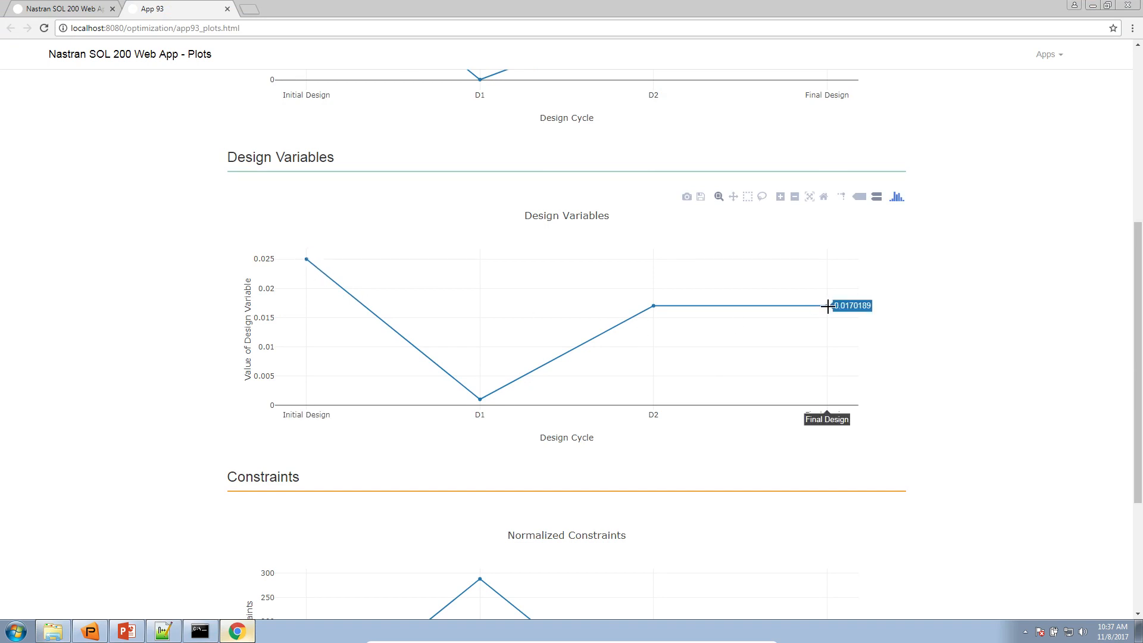
{"action": "left_click", "coordinate": [1093, 5]}
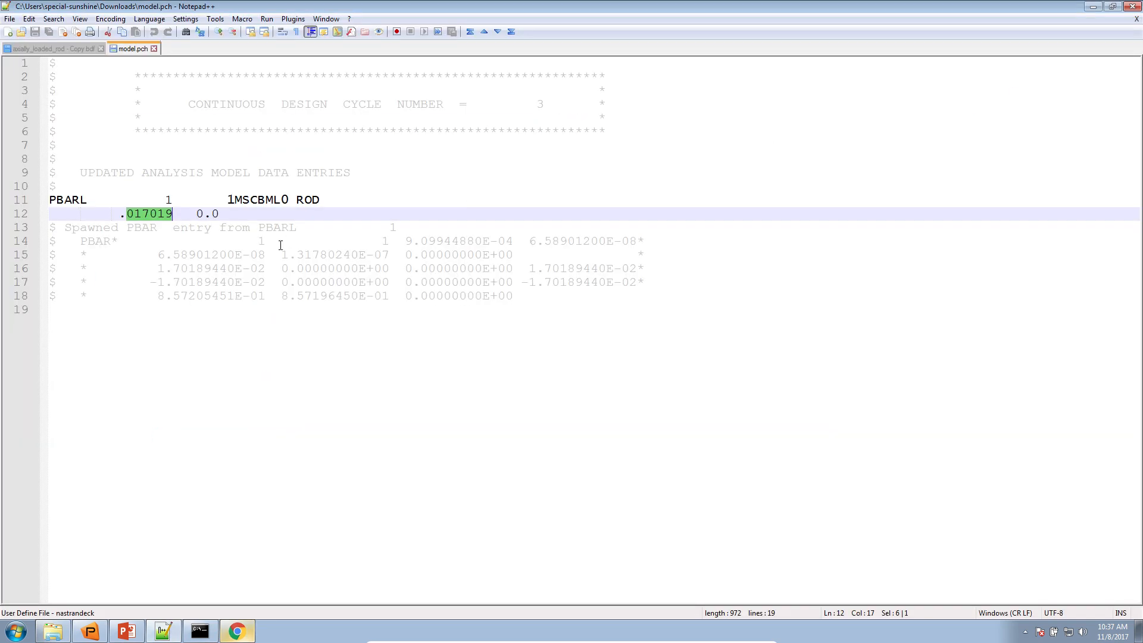
Move axially_loaded_rod - Copy.bdf to the other view so it sits beside model.pch
{"action": "left_click_drag", "start_coordinate": [48, 227], "coordinate": [46, 201]}
{"action": "left_click", "coordinate": [71, 50]}
{"action": "right_click", "coordinate": [71, 50]}
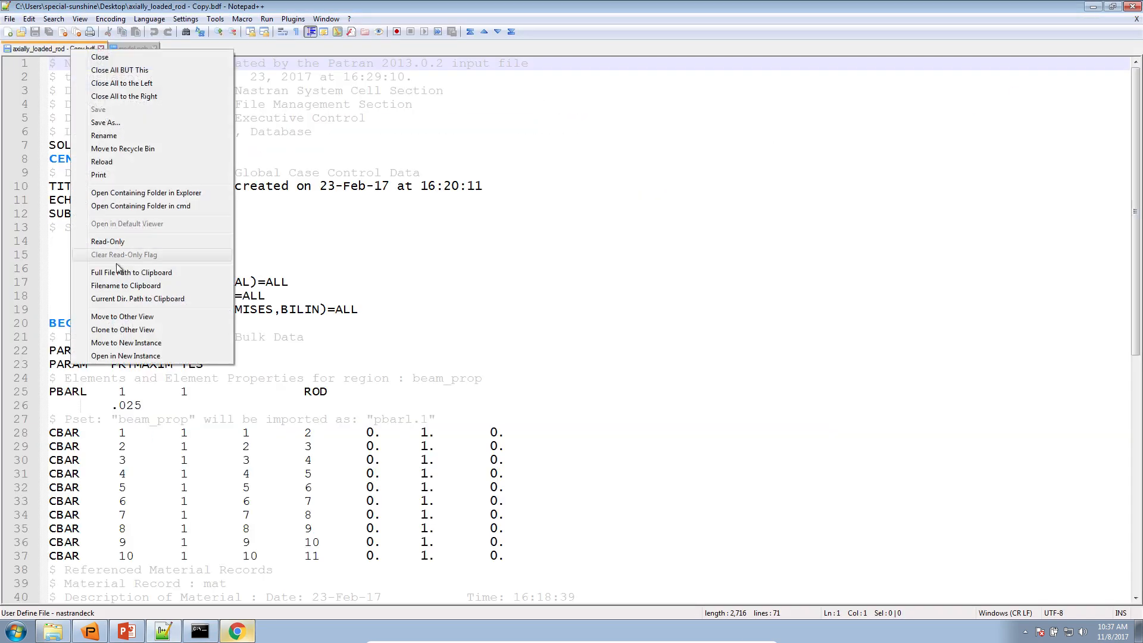
{"action": "left_click", "coordinate": [132, 318]}
Copy the two-line PBARL entry with the .017019 dimension from model.pch
{"action": "right_click", "coordinate": [139, 205]}
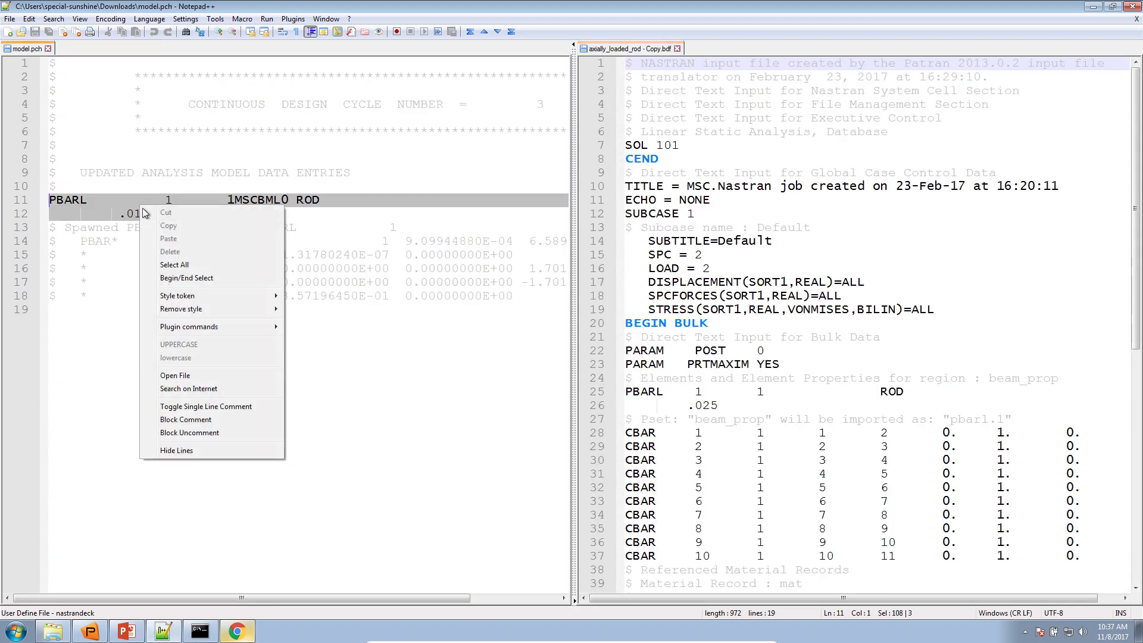
{"action": "left_click", "coordinate": [118, 211]}
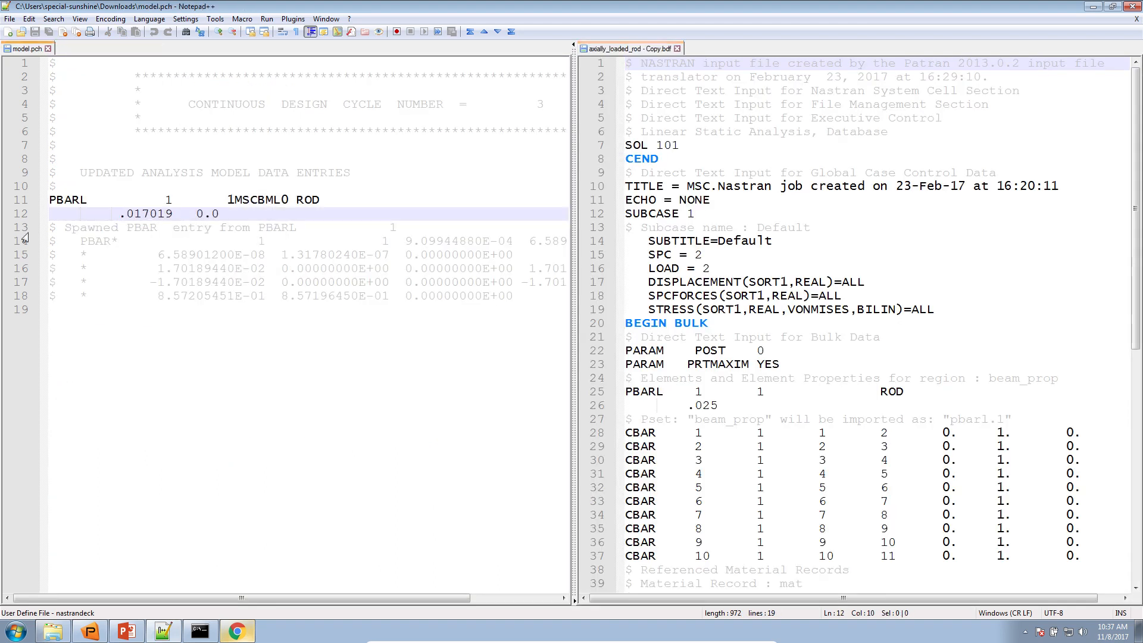
{"action": "left_click_drag", "start_coordinate": [43, 214], "coordinate": [41, 202]}
{"action": "right_click", "coordinate": [57, 214]}
{"action": "left_click", "coordinate": [84, 234]}
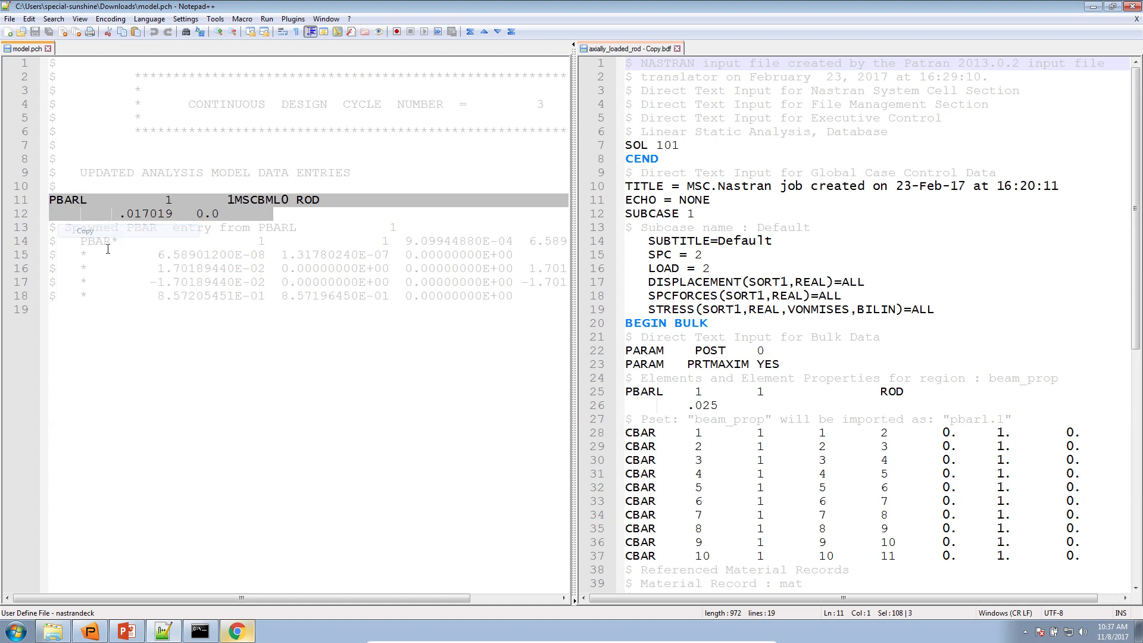
Replace the PBARL entry on lines 25–26 of axially_loaded_rod - Copy.bdf with the copied optimized entry
{"action": "left_click", "coordinate": [628, 419]}
{"action": "left_click_drag", "start_coordinate": [626, 419], "coordinate": [618, 391]}
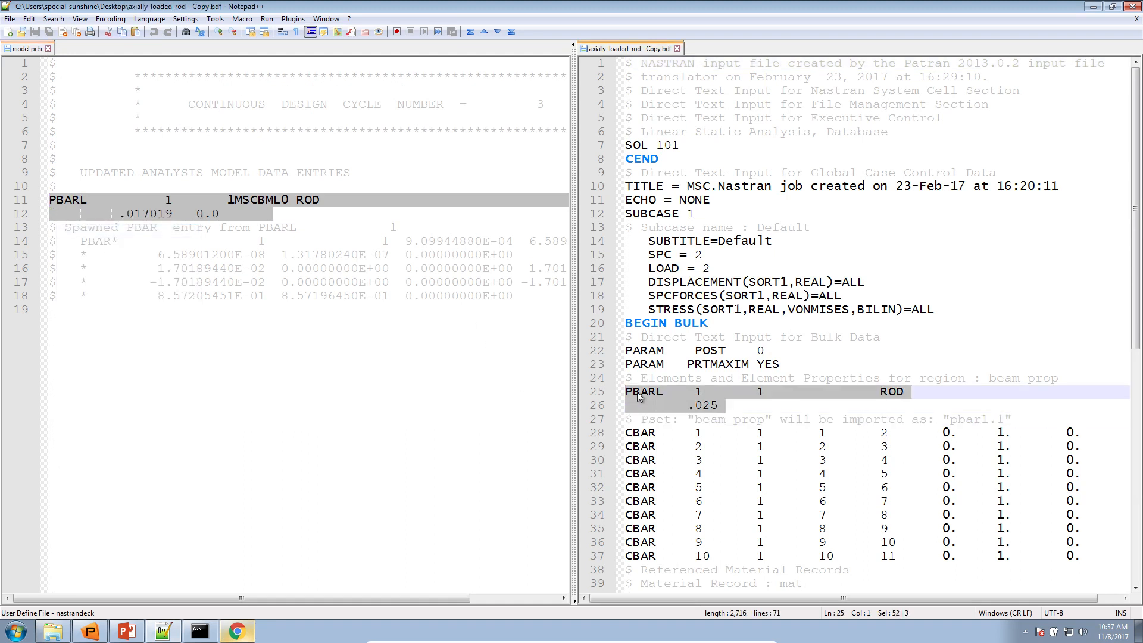
{"action": "right_click", "coordinate": [638, 394]}
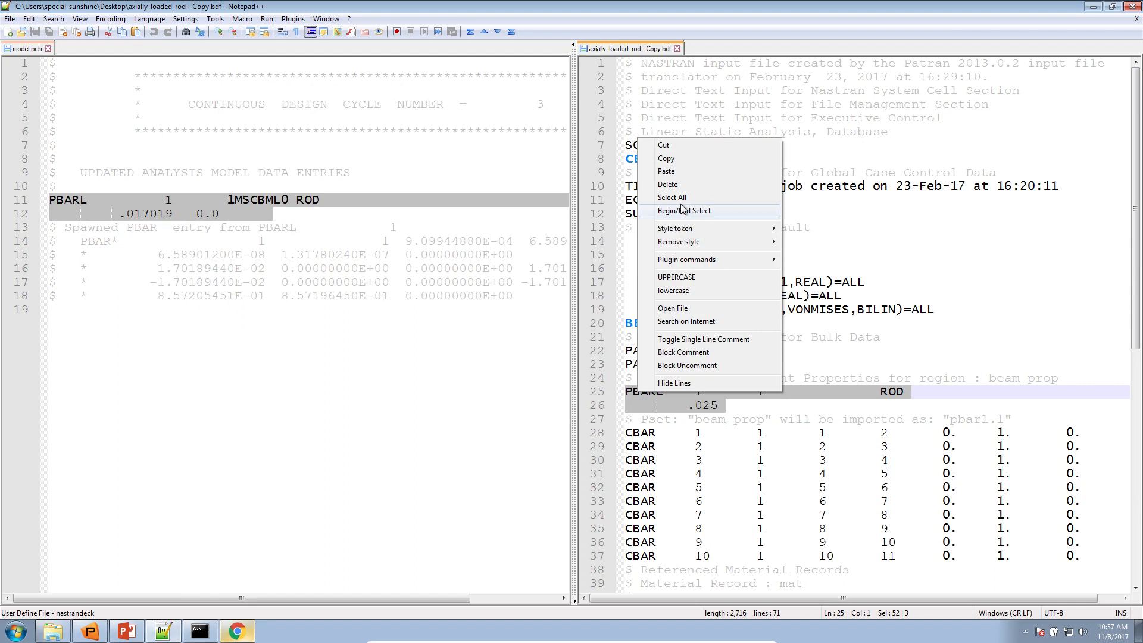
{"action": "left_click", "coordinate": [666, 171]}
{"action": "left_click", "coordinate": [749, 405]}
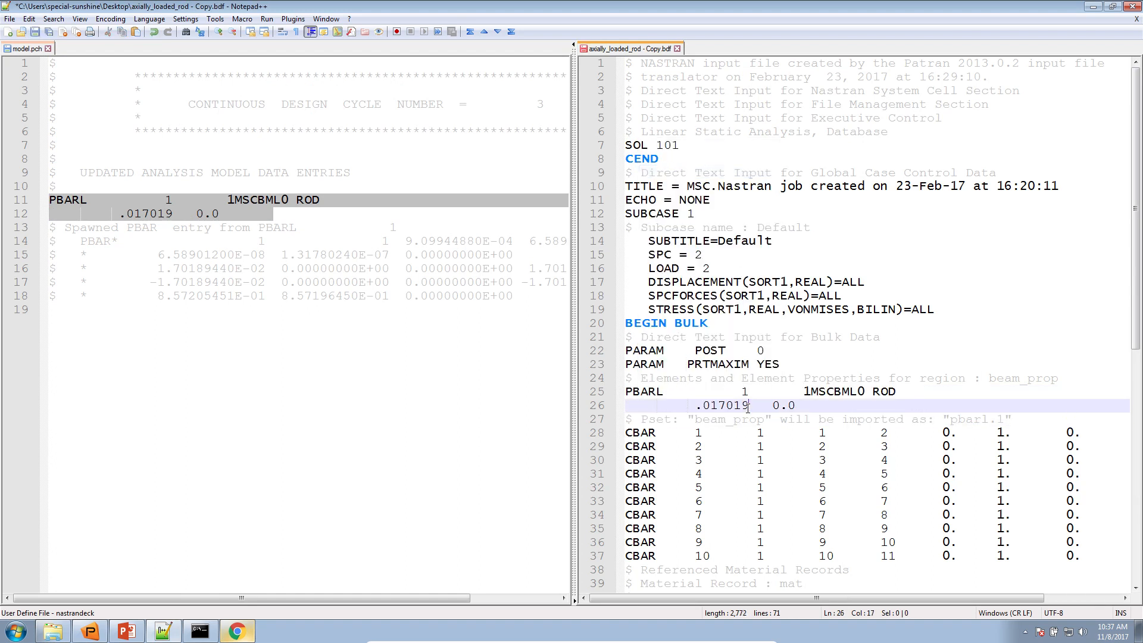
Close model.pch, highlight the 017019 digits in the copied .bdf, and close Notepad++
{"action": "left_click", "coordinate": [47, 48]}
{"action": "left_click_drag", "start_coordinate": [124, 406], "coordinate": [170, 408]}
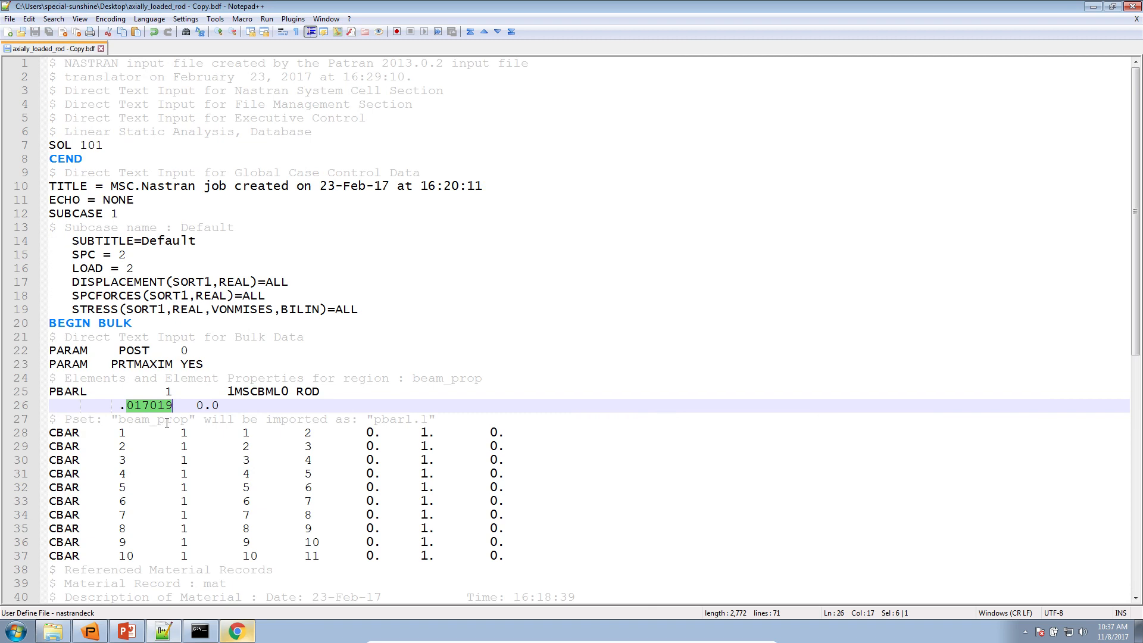
{"action": "left_click", "coordinate": [1131, 6]}
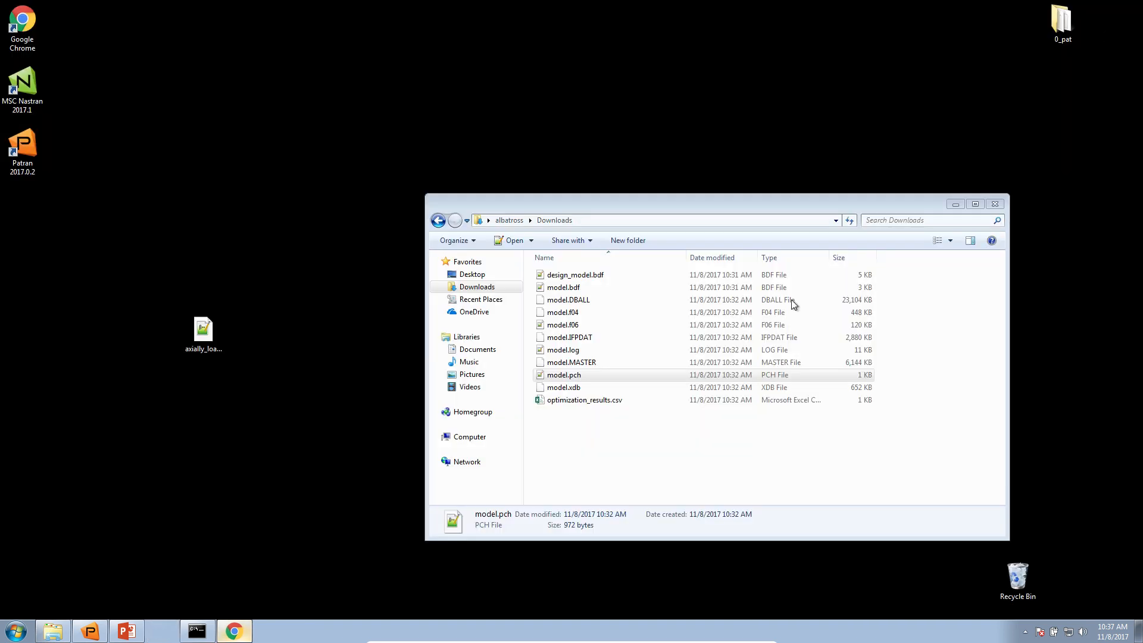
Close the Downloads folder window and reposition the copied .bdf file on the desktop
{"action": "left_click", "coordinate": [994, 204]}
{"action": "left_click_drag", "start_coordinate": [703, 354], "coordinate": [719, 474]}
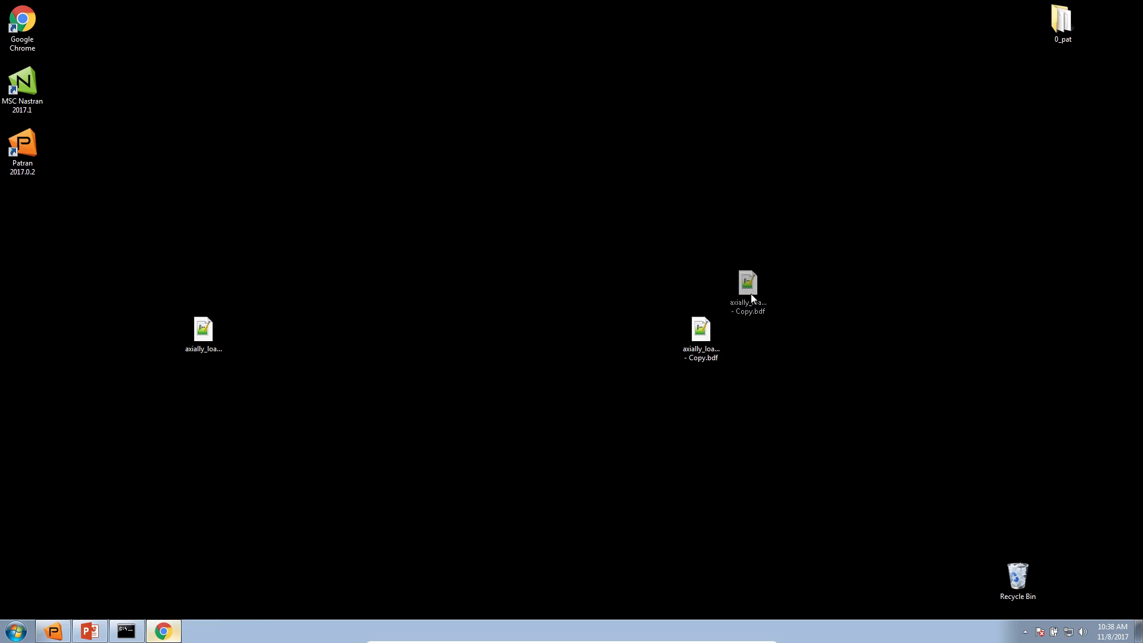
{"action": "left_click_drag", "start_coordinate": [762, 327], "coordinate": [759, 336]}
{"action": "left_click", "coordinate": [729, 288]}
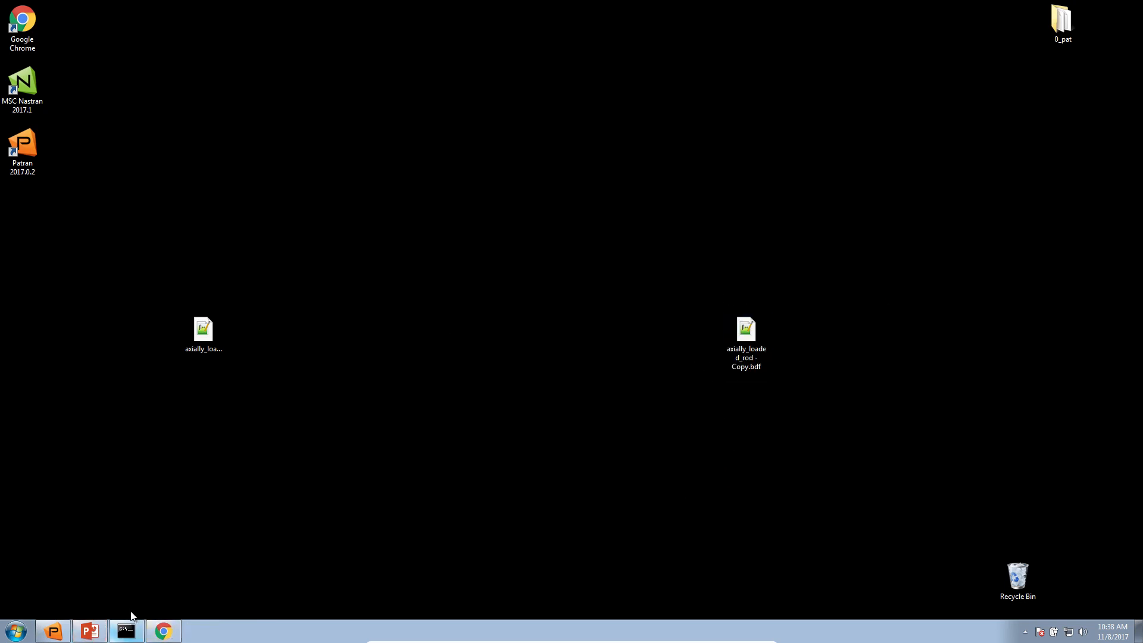
Switch to PowerPoint, present the lecture notes from slide 9 through the Contact me slide, and turn on the laser pointer
{"action": "left_click", "coordinate": [98, 635]}
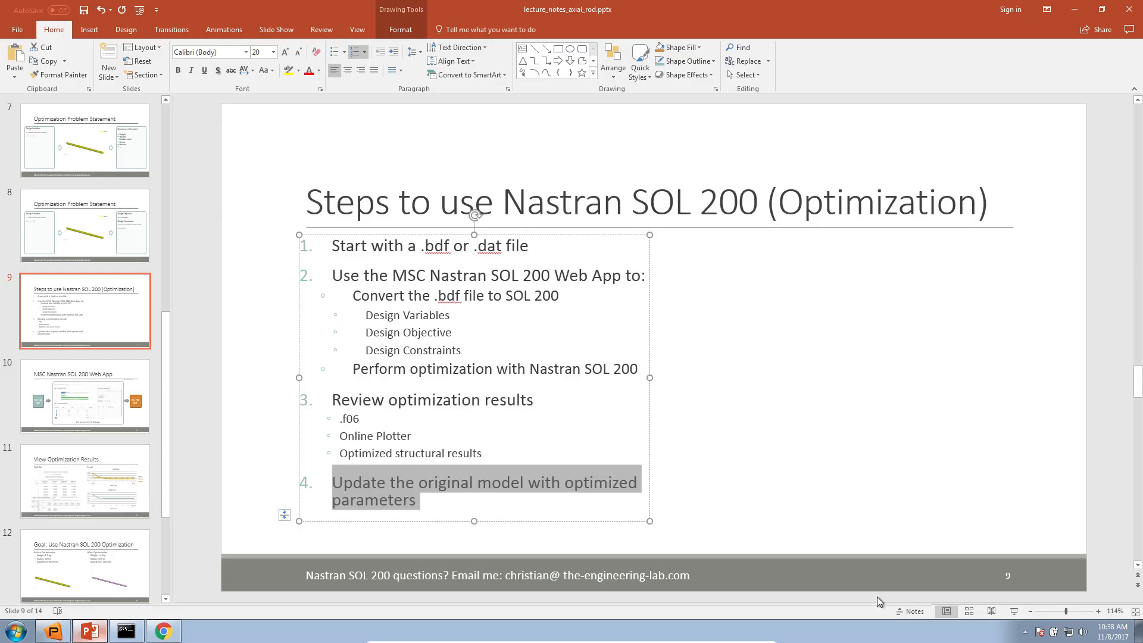
{"action": "left_click", "coordinate": [1012, 611]}
{"action": "left_click", "coordinate": [625, 439]}
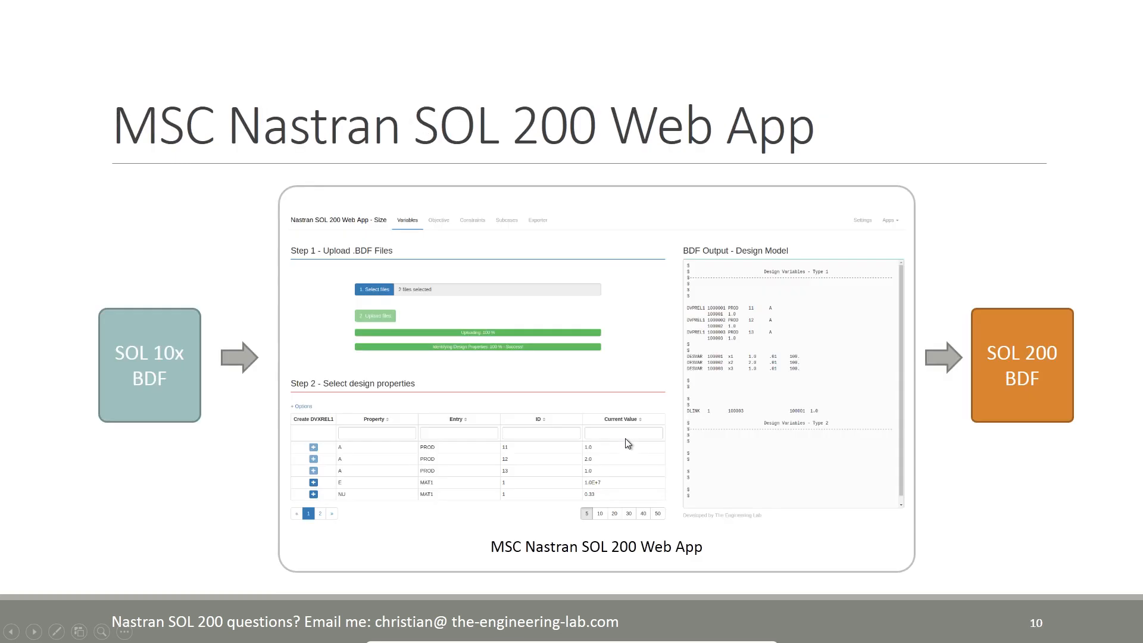
{"action": "left_click", "coordinate": [625, 439]}
{"action": "left_click", "coordinate": [625, 440]}
{"action": "left_click", "coordinate": [625, 439]}
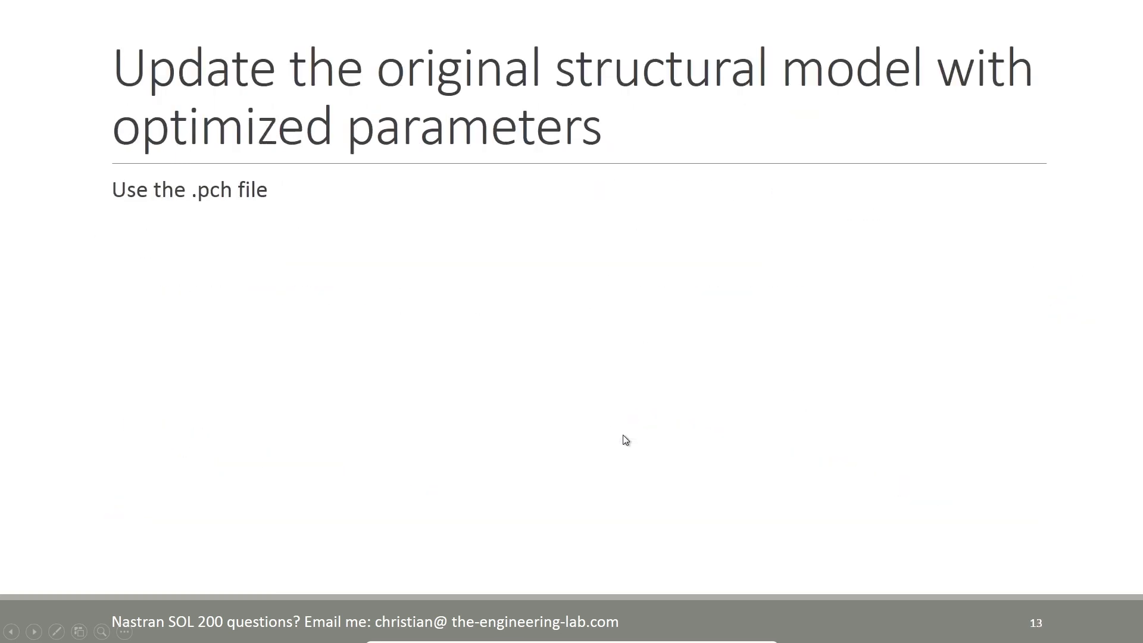
{"action": "left_click", "coordinate": [625, 440]}
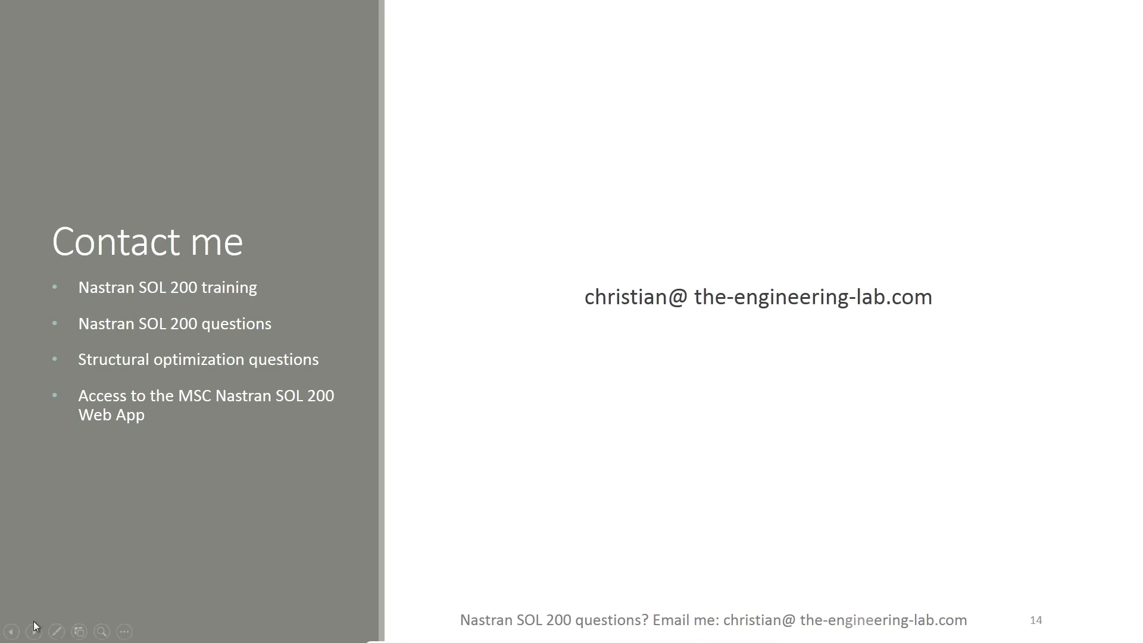
{"action": "left_click", "coordinate": [56, 631]}
{"action": "left_click", "coordinate": [72, 525]}
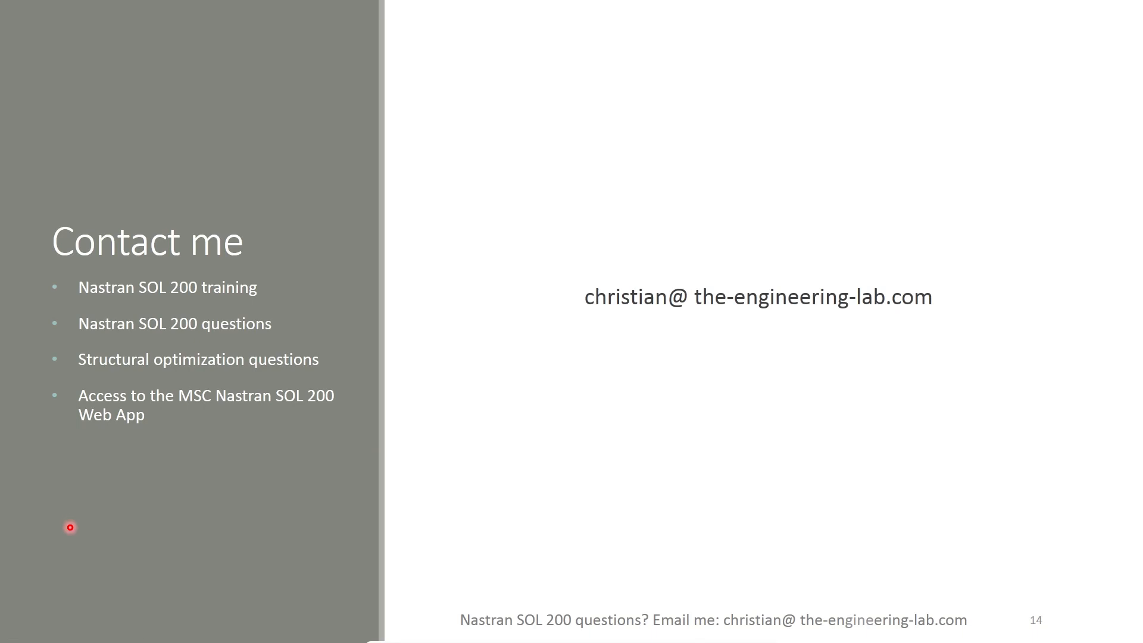